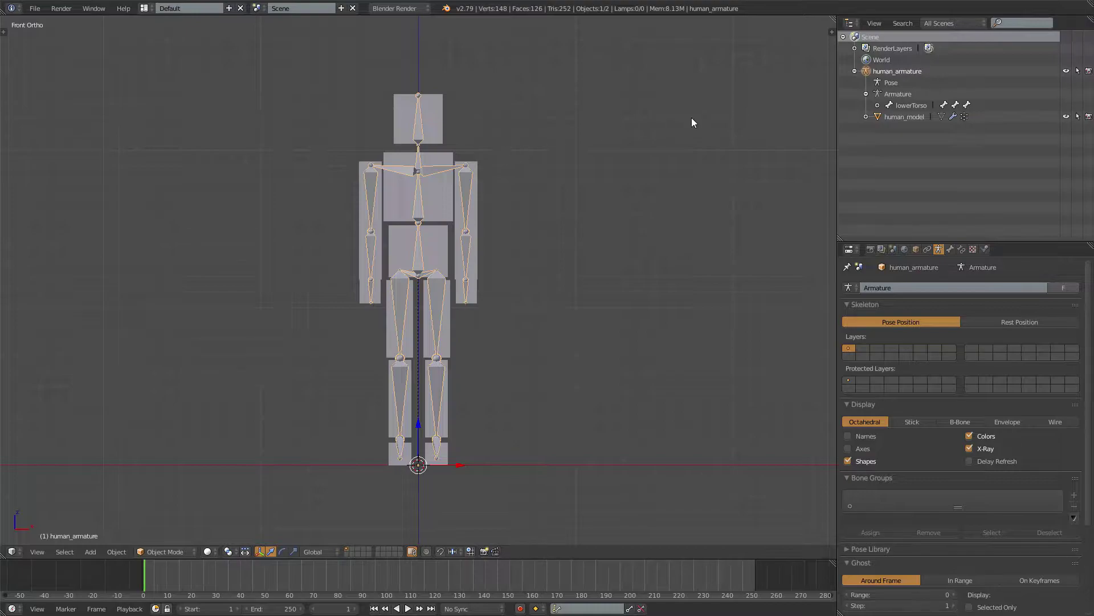
- Widen the 3D view, split it into two side-by-side areas, and change the new area to a Dope Sheet
left_click_drag(838, 129, 958, 129)
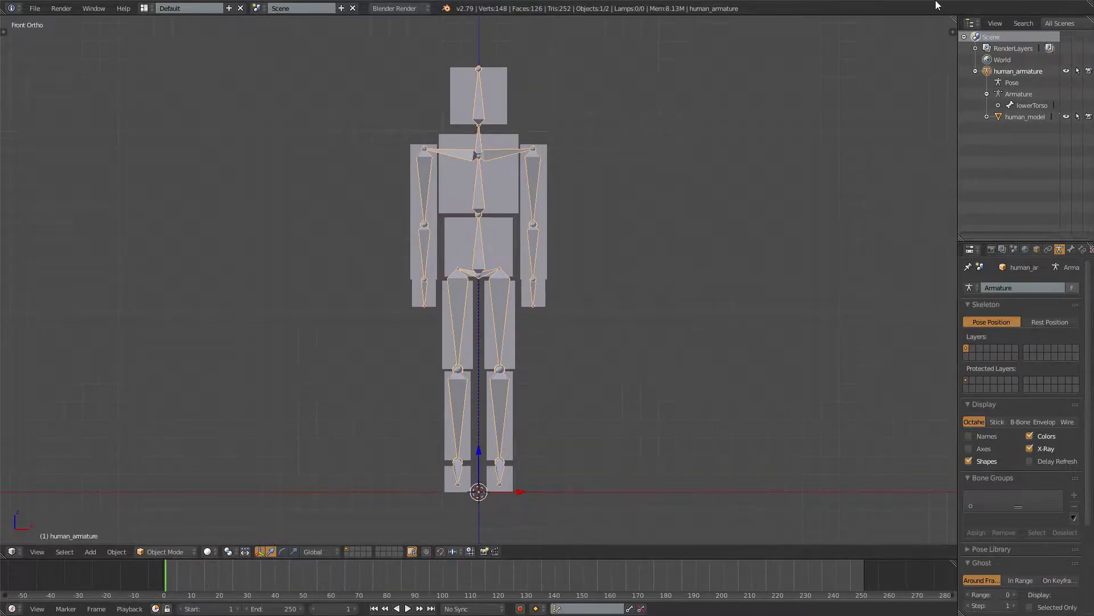
left_click_drag(955, 18, 609, 18)
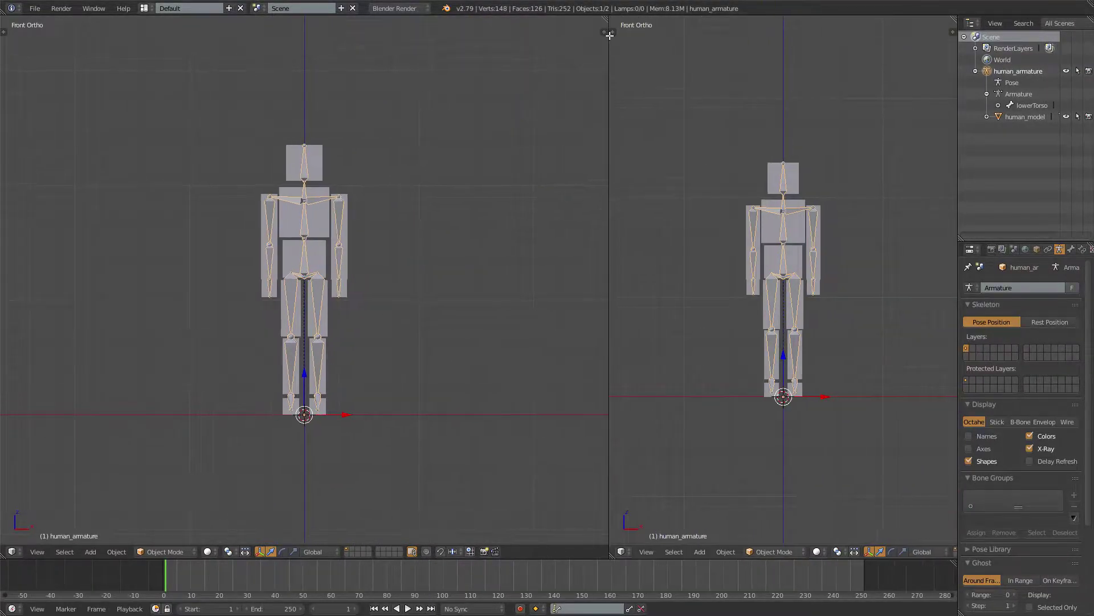
left_click(623, 551)
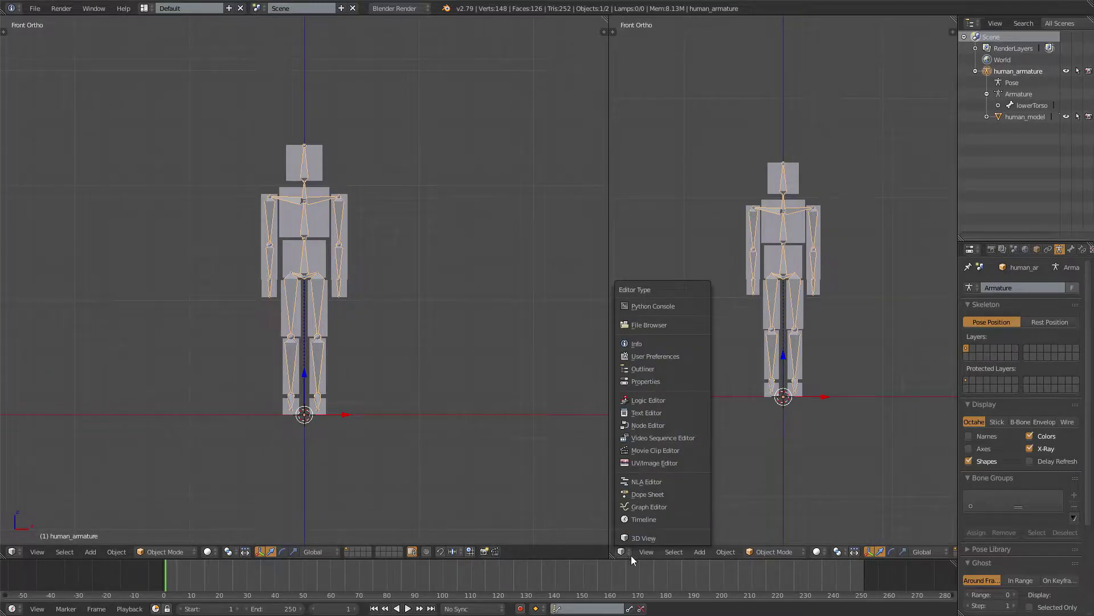
left_click(648, 494)
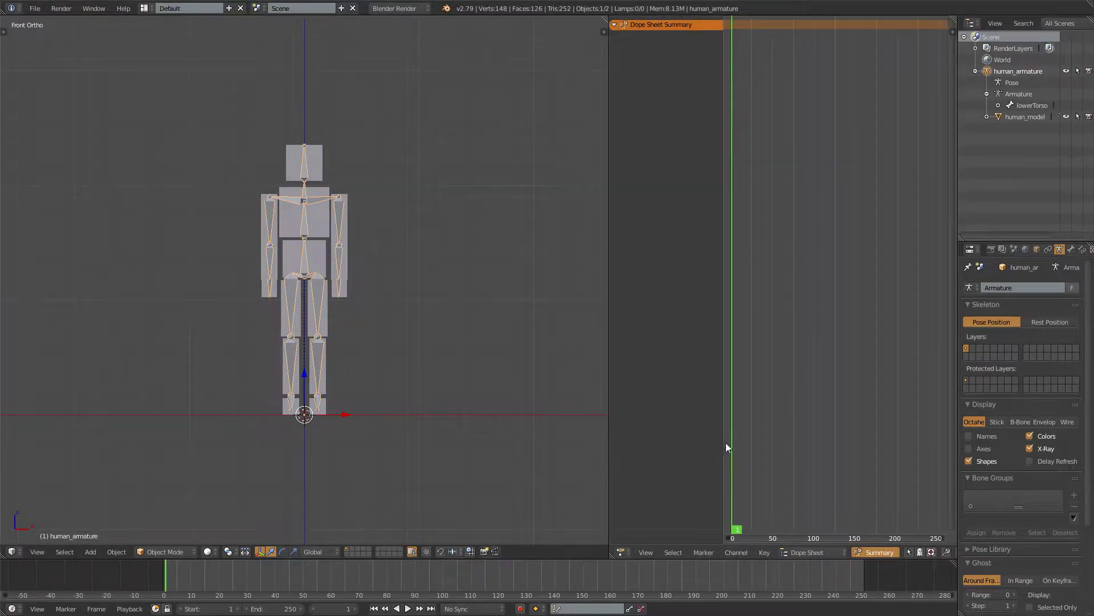
left_click_drag(720, 439, 653, 422)
scroll(693, 409, "up", 6)
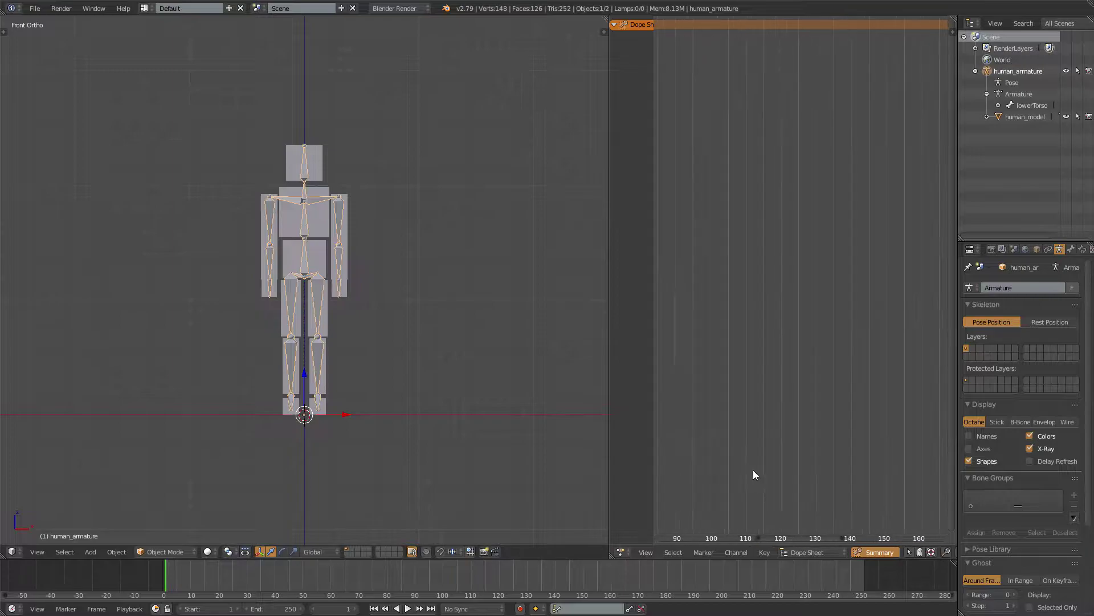
mouse_move(692, 537)
left_mouse_down()
mouse_move(665, 536)
mouse_move(694, 533)
left_mouse_up()
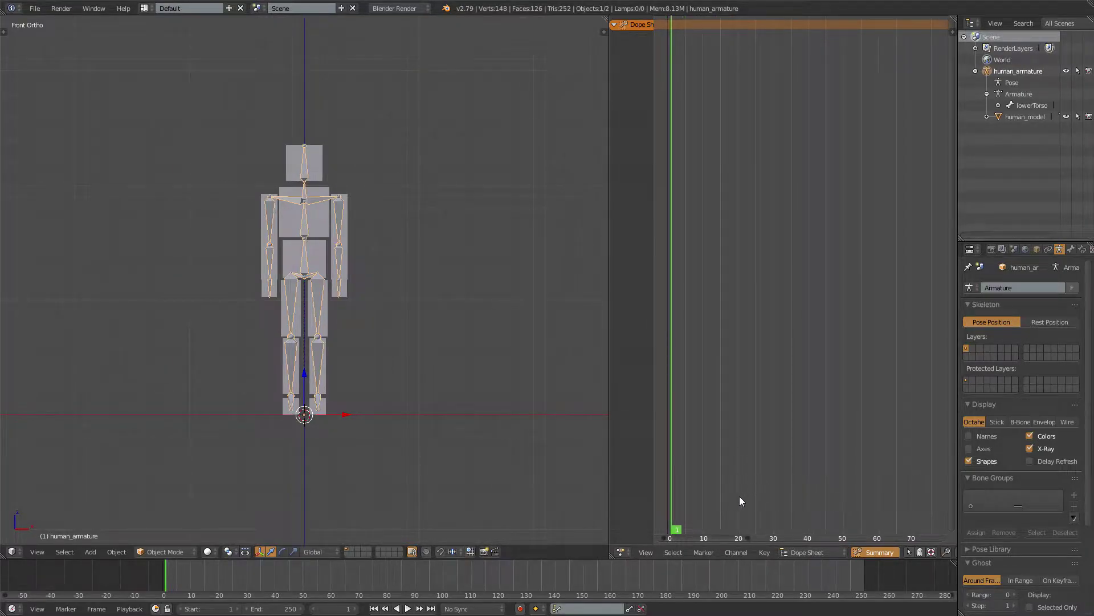
scroll(740, 501, "up", 3)
left_click_drag(716, 537, 680, 540)
scroll(763, 488, "up", 5)
scroll(762, 484, "up", 2)
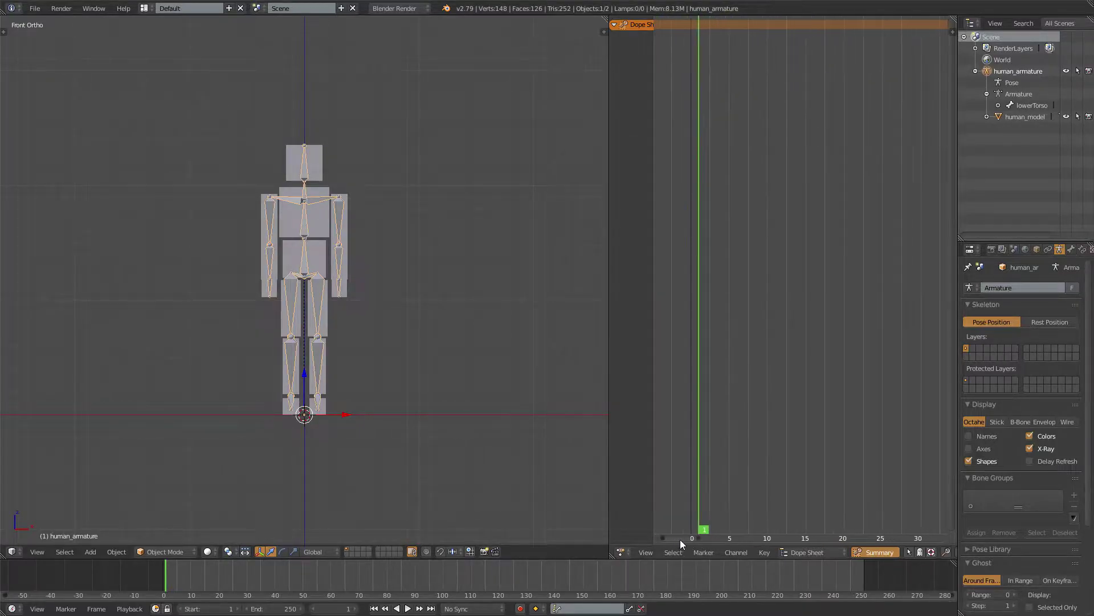
scroll(682, 541, "down", 1, "ctrl")
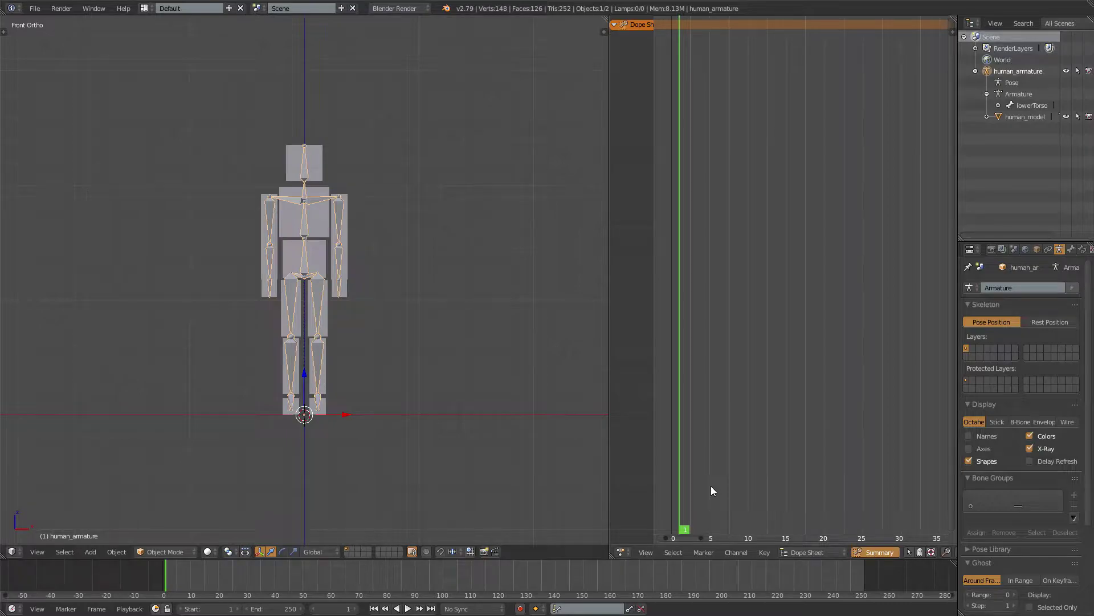
scroll(745, 463, "down", 2)
scroll(748, 459, "up", 1)
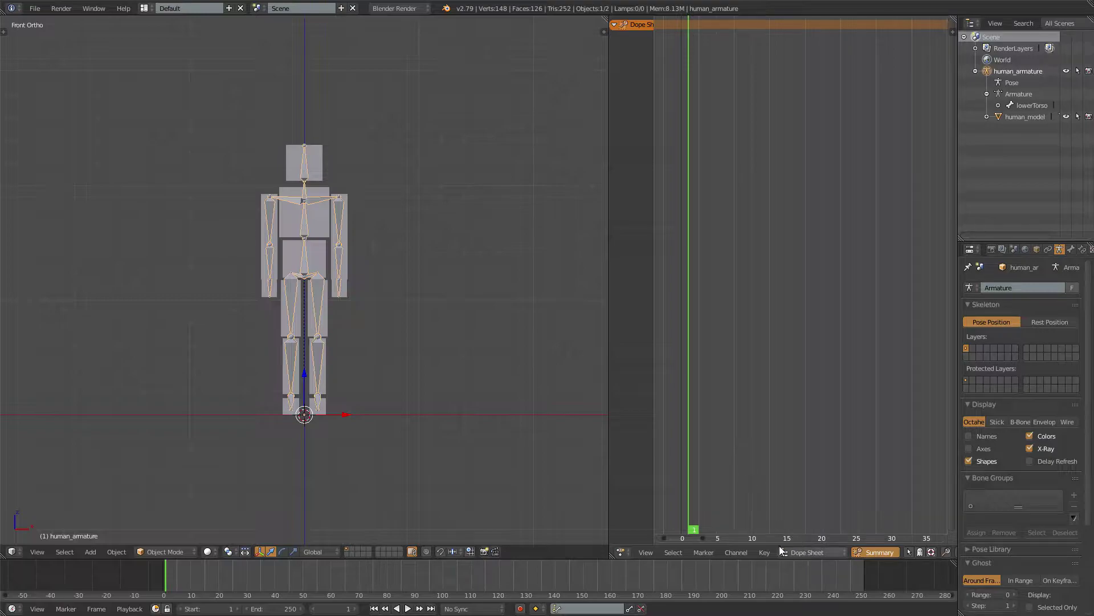
- Switch the Dope Sheet to Action Editor mode and set the active keying set to LocRot
left_click(820, 552)
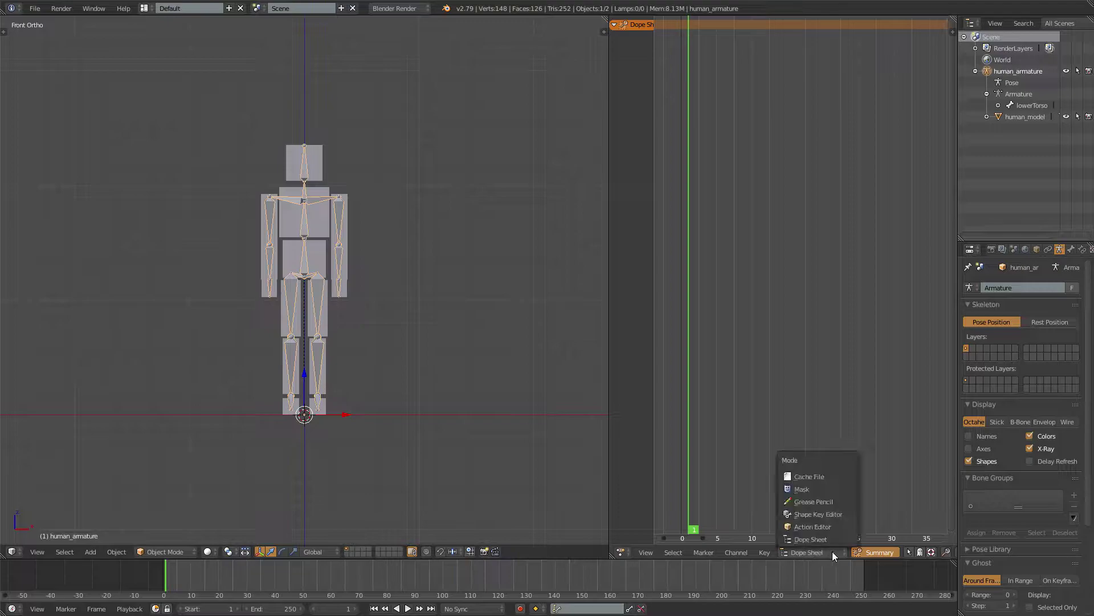
left_click(823, 525)
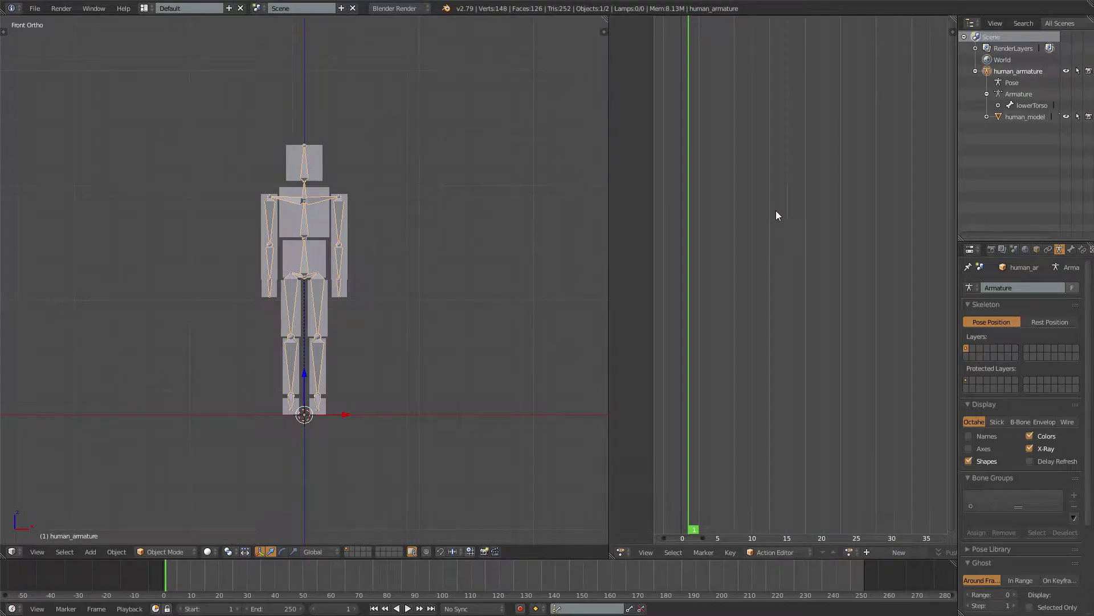
left_click(580, 608)
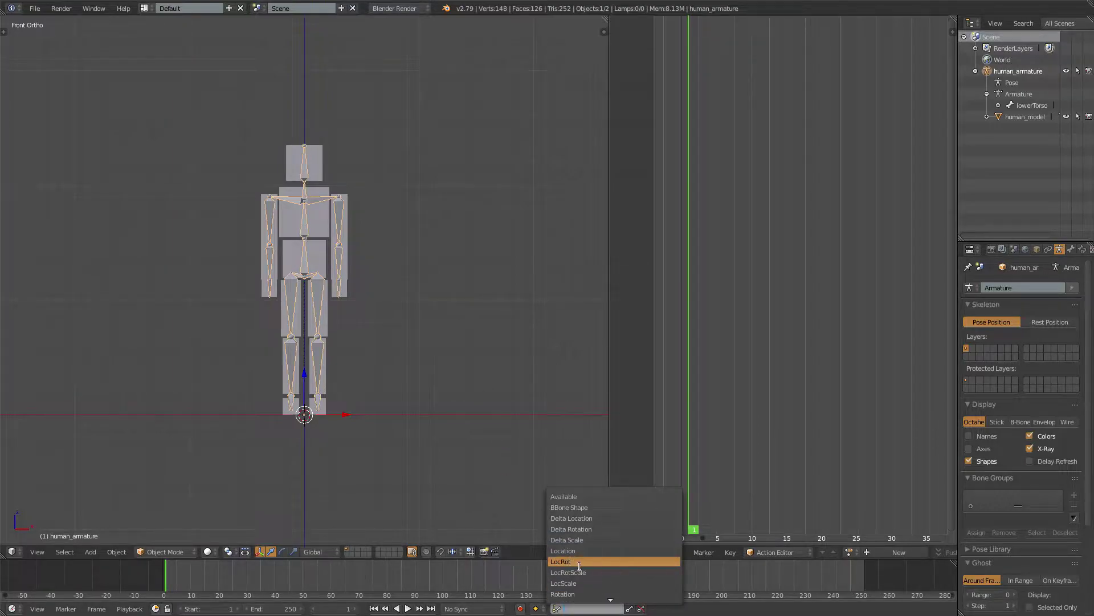
left_click(578, 562)
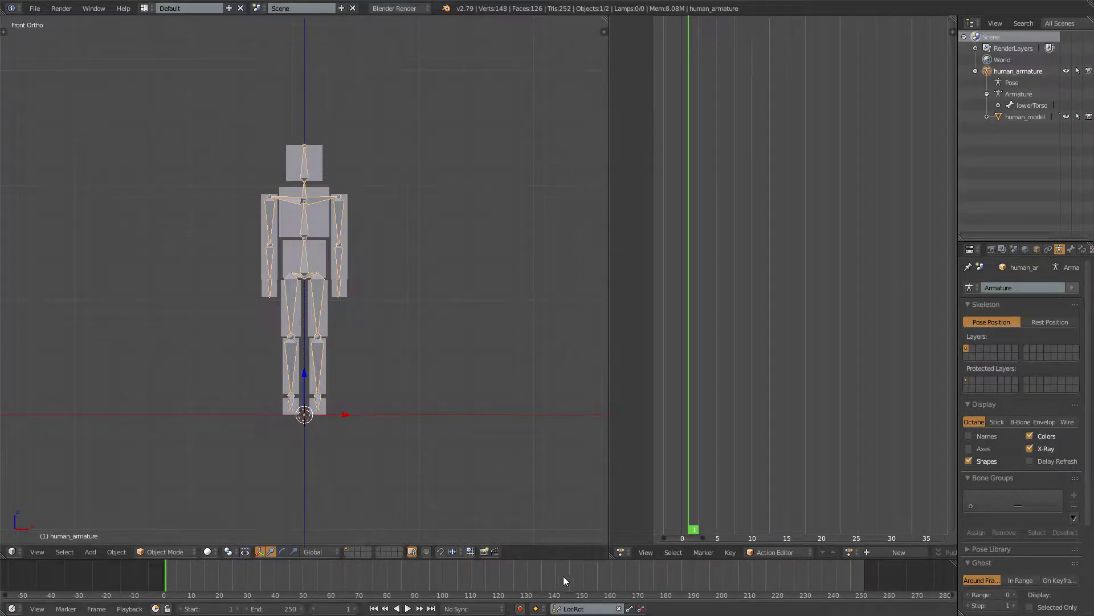
- Select the human model together with its armature, leaving the armature as the active object
scroll(327, 259, "up", 2)
right_click(327, 259)
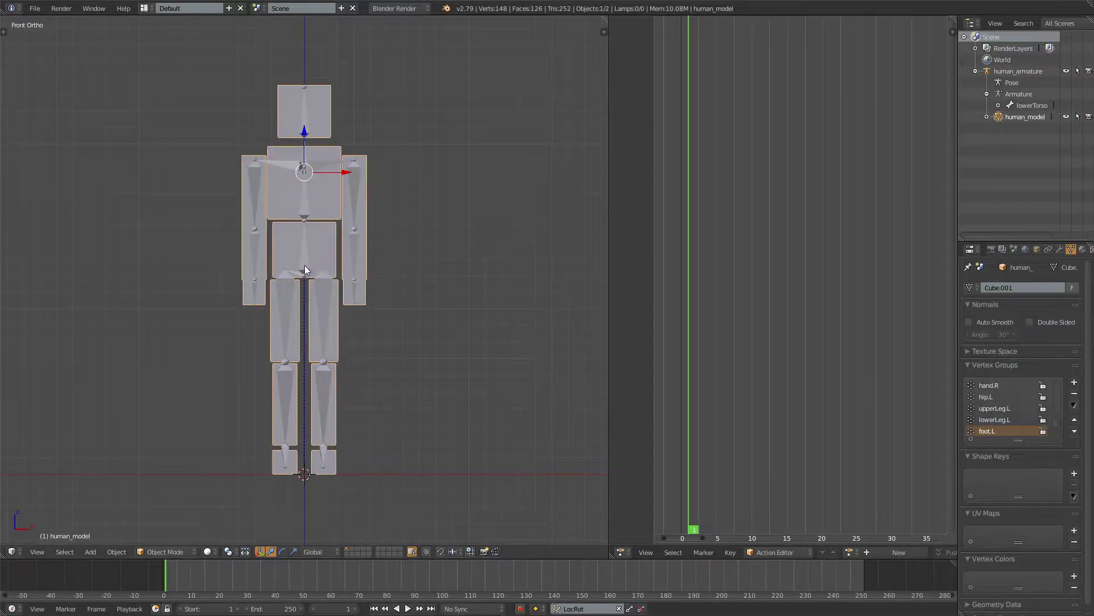
right_click(306, 264, "shift")
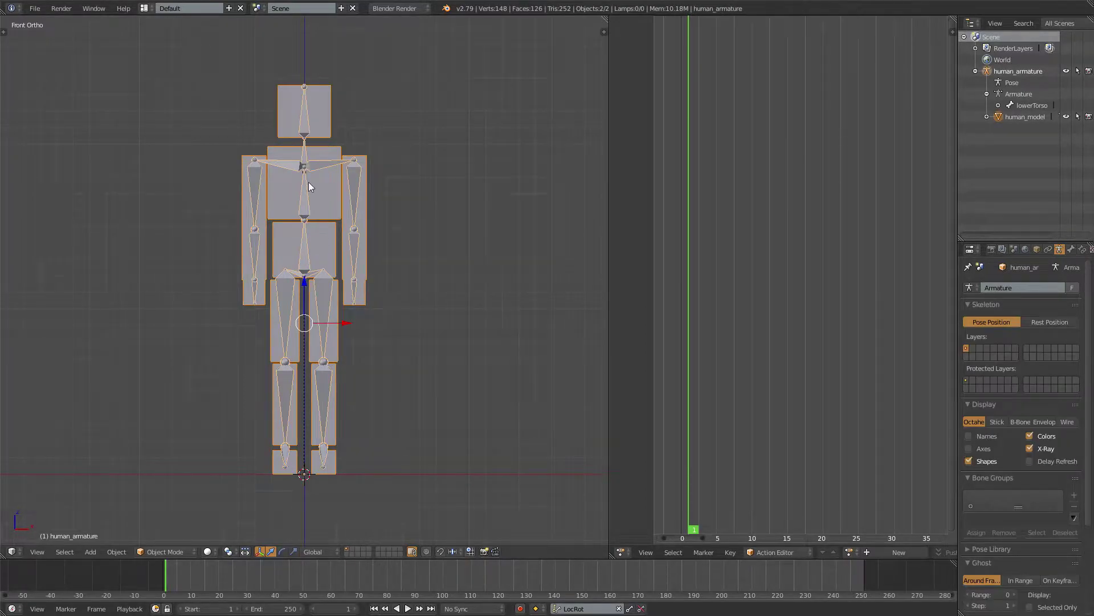
key("ctrl+Tab")
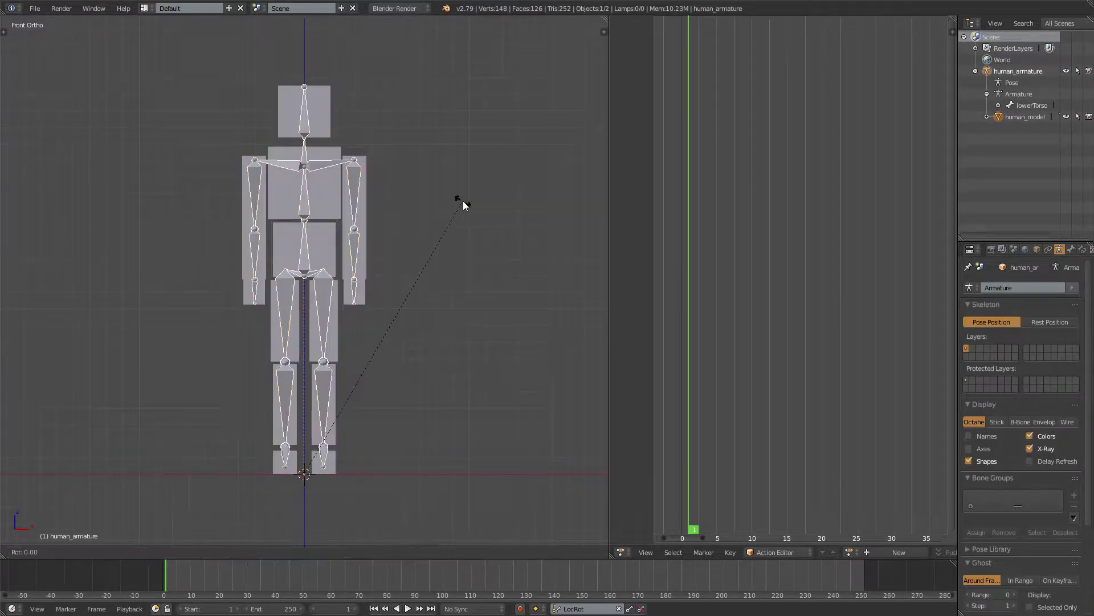
key("r")
key("x")
key("Escape")
key("ctrl+Tab")
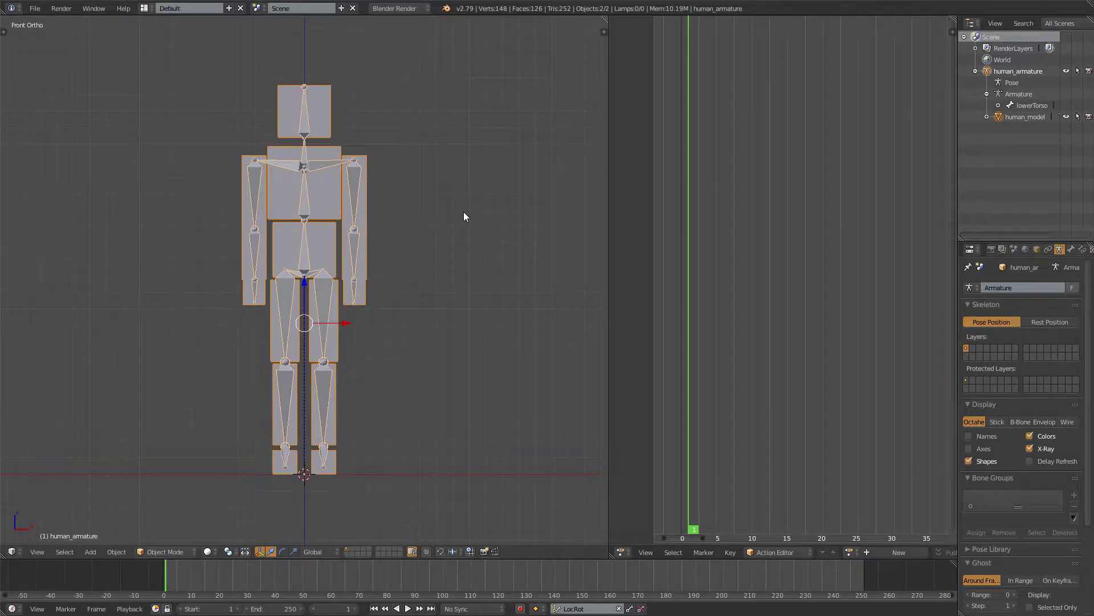
- Set the origin of both the human model and the armature to the 3D cursor between the feet
key("ctrl+shift+alt+c")
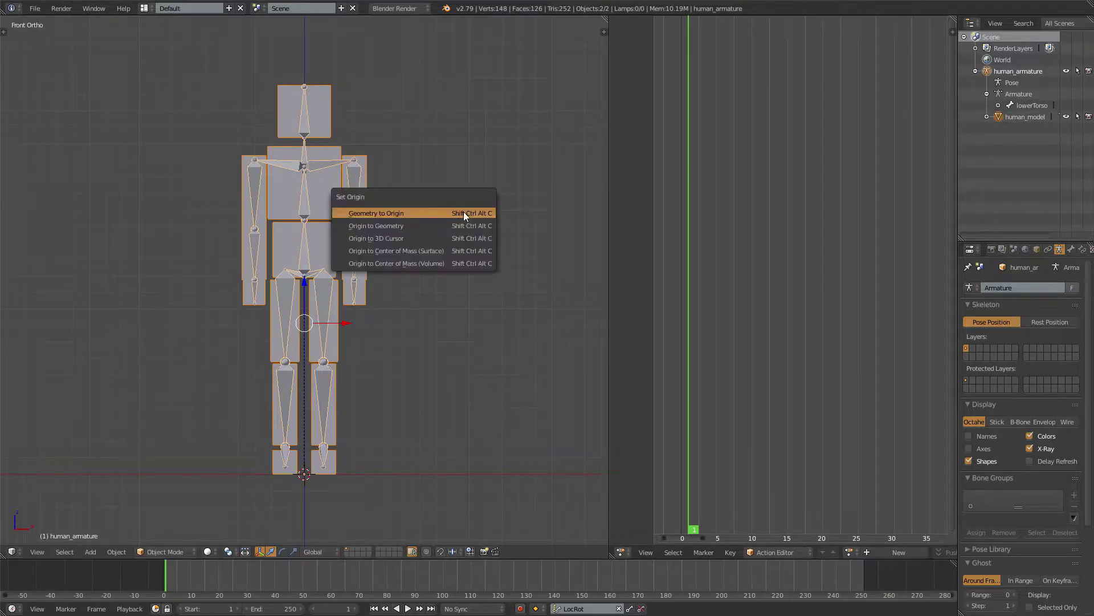
left_click(397, 239)
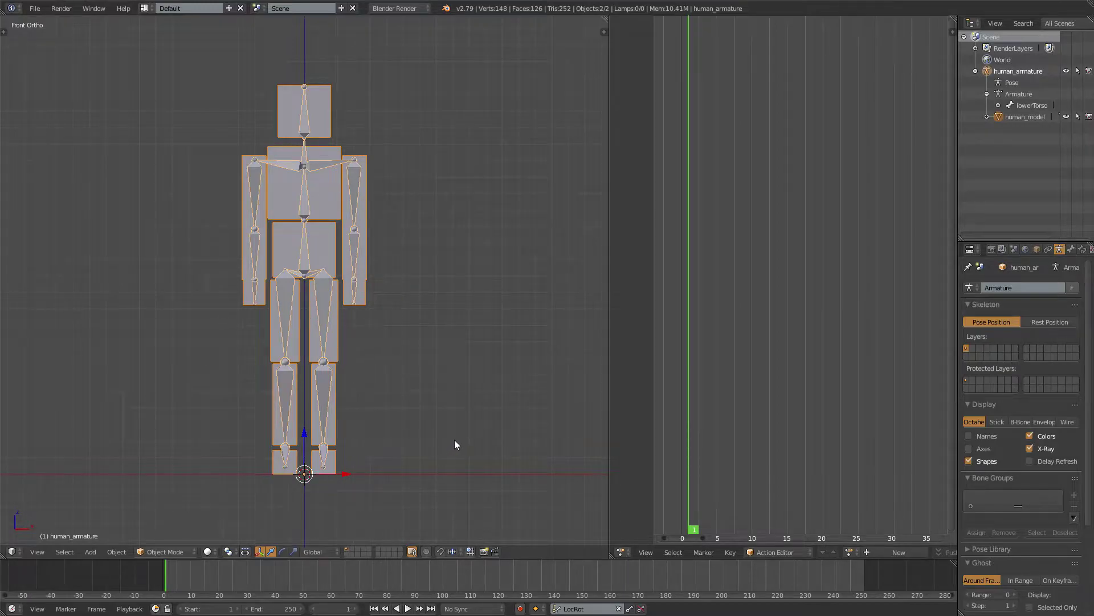
key("KP_Decimal")
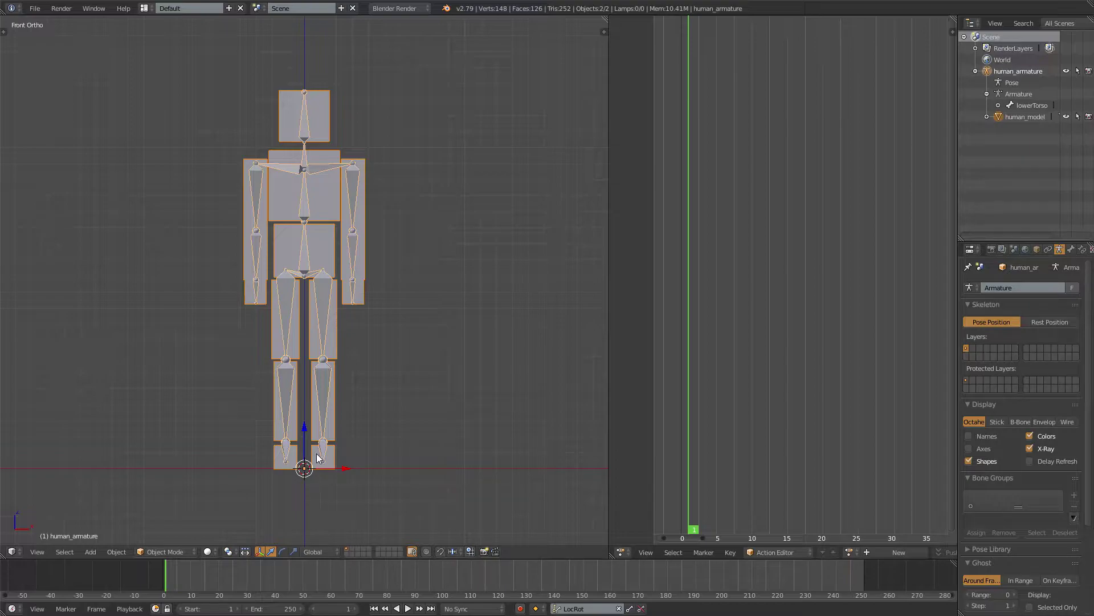
key("ctrl+shift+alt+c")
left_click(278, 455)
- Rotate the model and armature -90 degrees about the global X axis and apply the transform
type("rx90")
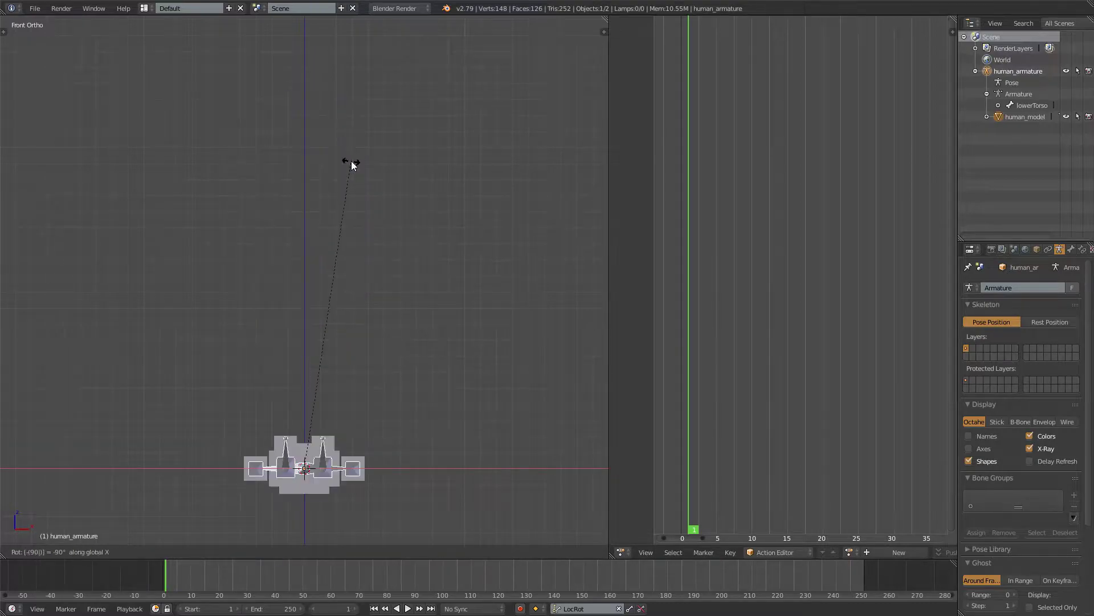
key("Return")
key("ctrl+a")
left_click(352, 161)
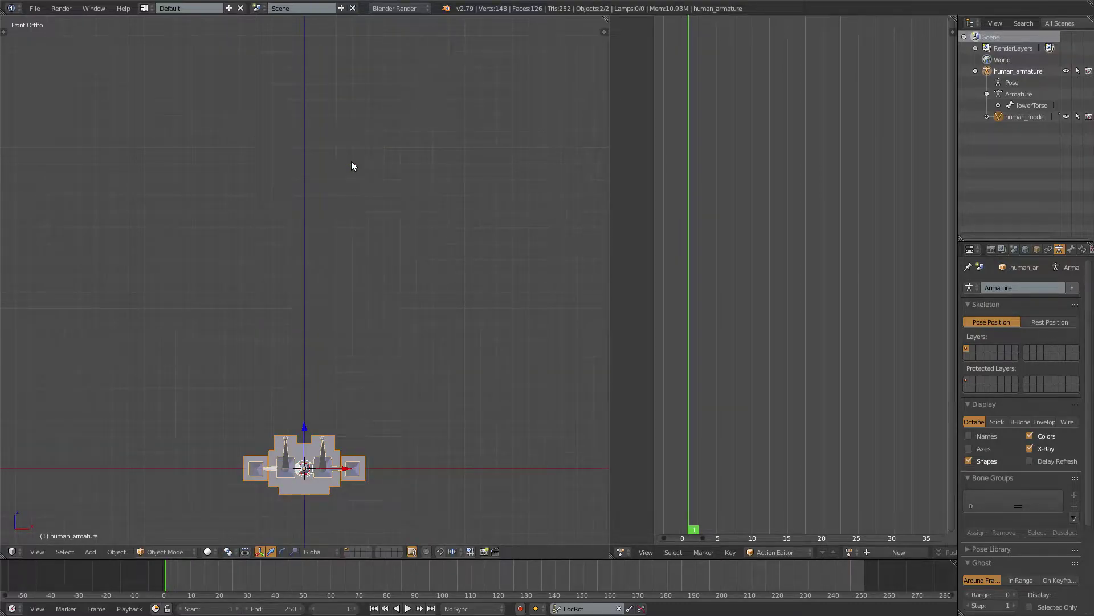
key("ctrl+a")
left_click(278, 193)
- Rotate the model and armature 90 degrees about the global X axis, and put the armature in Pose Mode with no bones selected
type("rx")
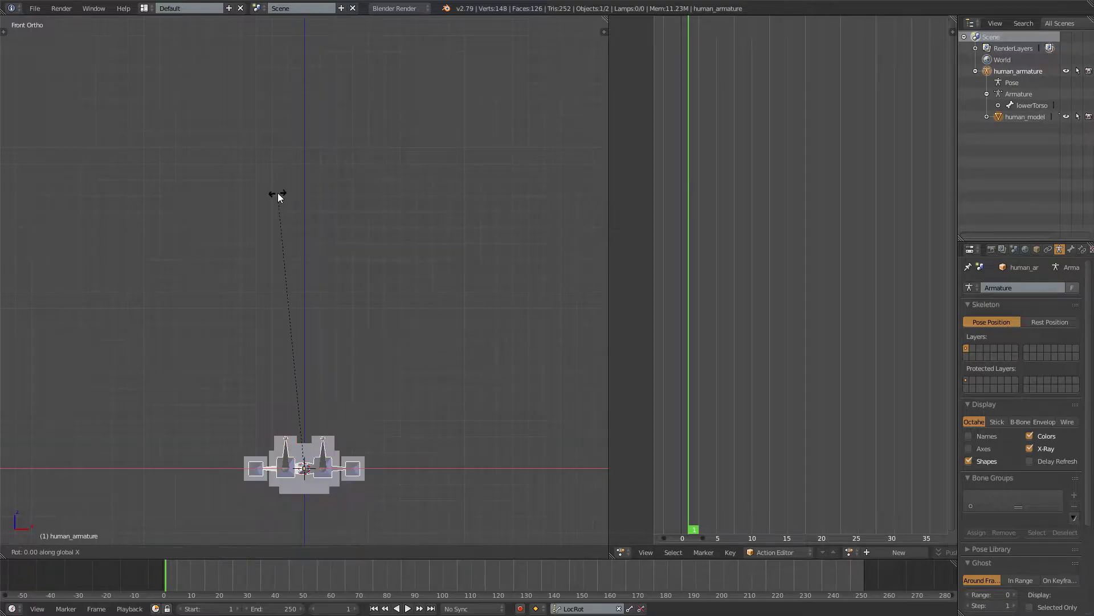
type("90")
key("Return")
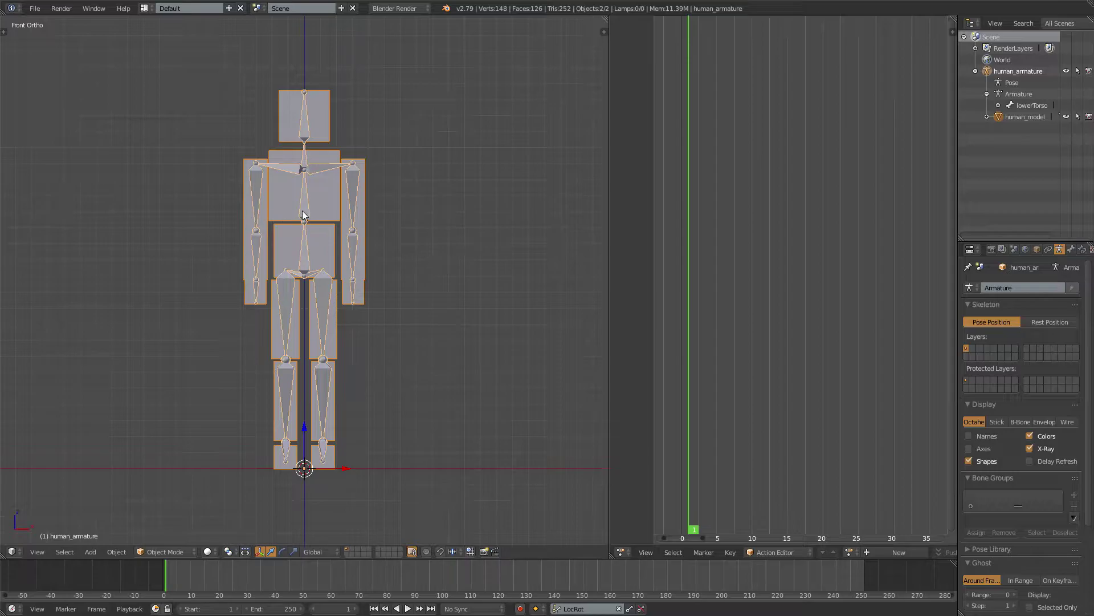
key("ctrl+Tab")
key("a")
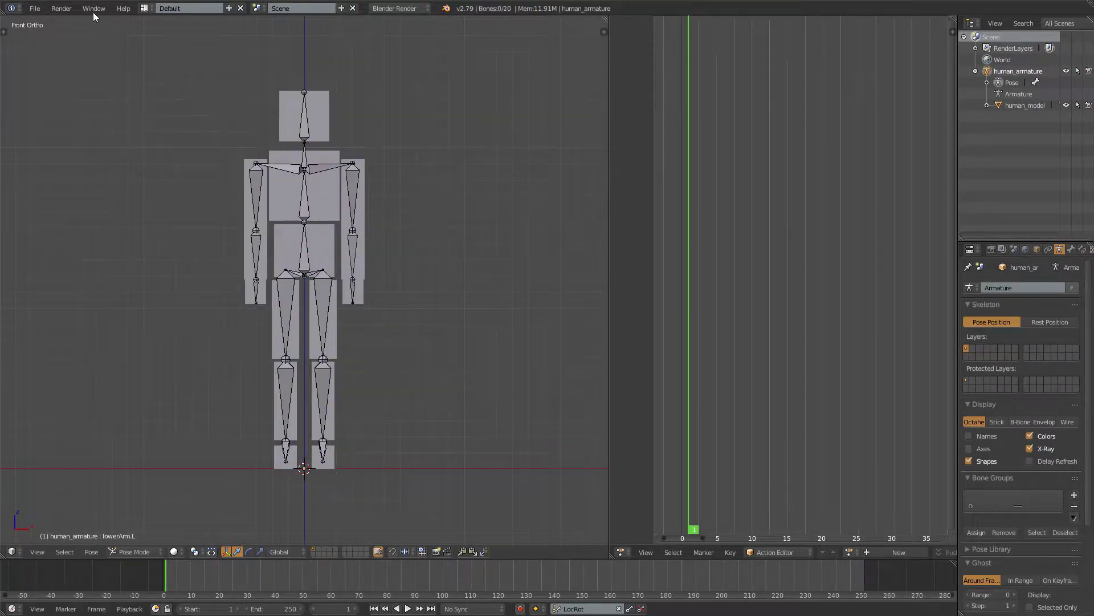
- Save the scene as a new file named fps_human_anim.blend in the HUMAN folder
left_click(34, 8)
left_click(79, 105)
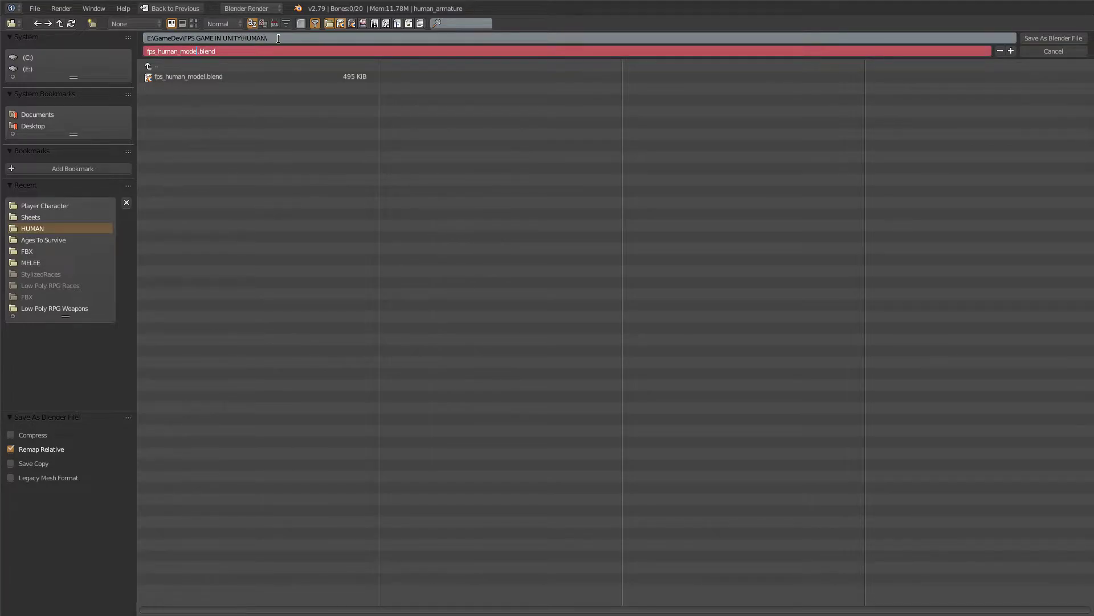
key("BackSpace")
key("BackSpace")
key("BackSpace")
key("BackSpace")
key("BackSpace")
type("anim")
left_click(1045, 37)
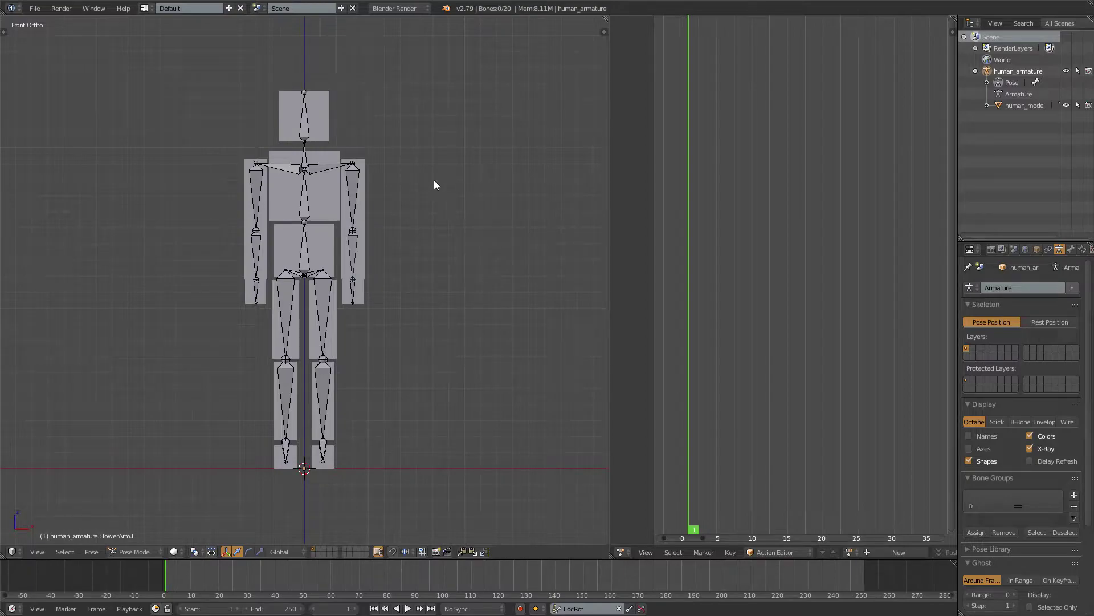
- Rotate both upper arm bones forward about the global X axis until the arms point ahead and slightly downward
right_click(358, 183)
right_click(276, 181, "shift")
key("KP_3")
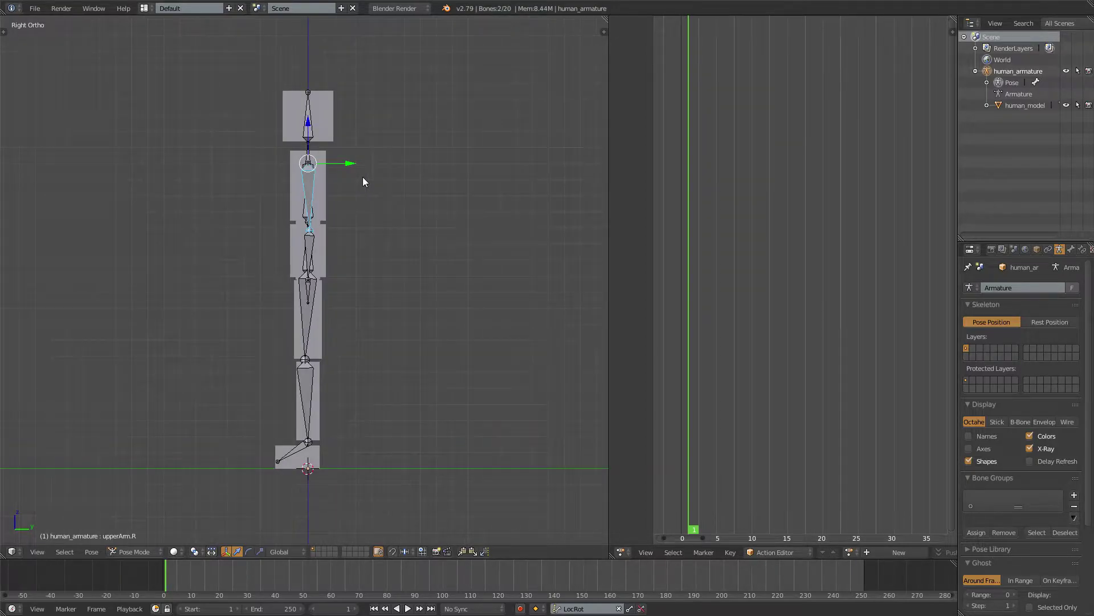
middle_click_drag(363, 177, 419, 234, "shift")
scroll(501, 182, "up", 1)
scroll(502, 187, "up", 1)
key("r")
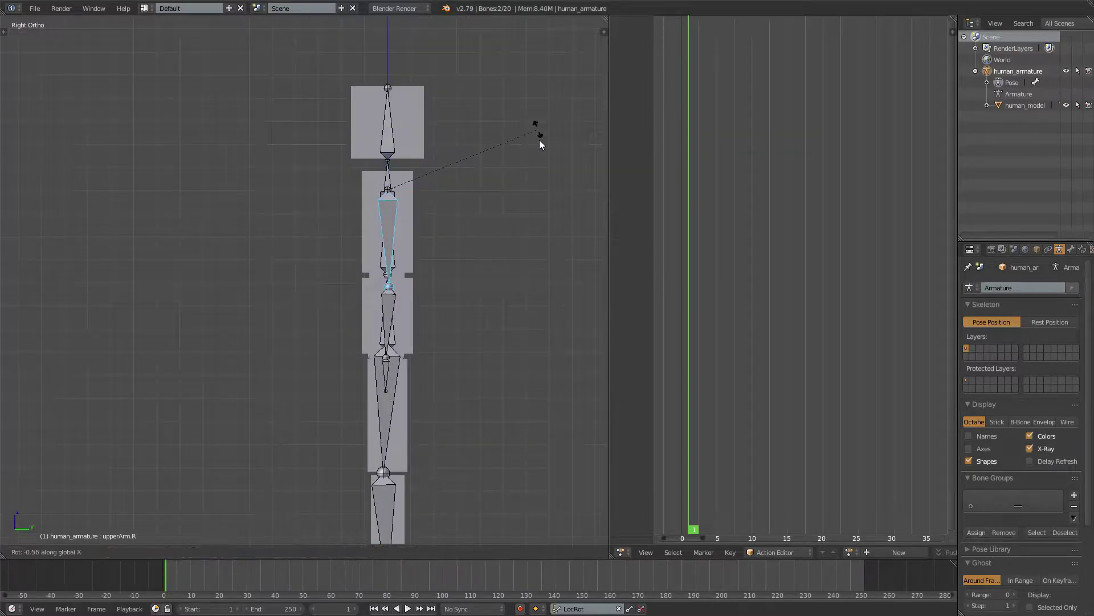
left_click(486, 294)
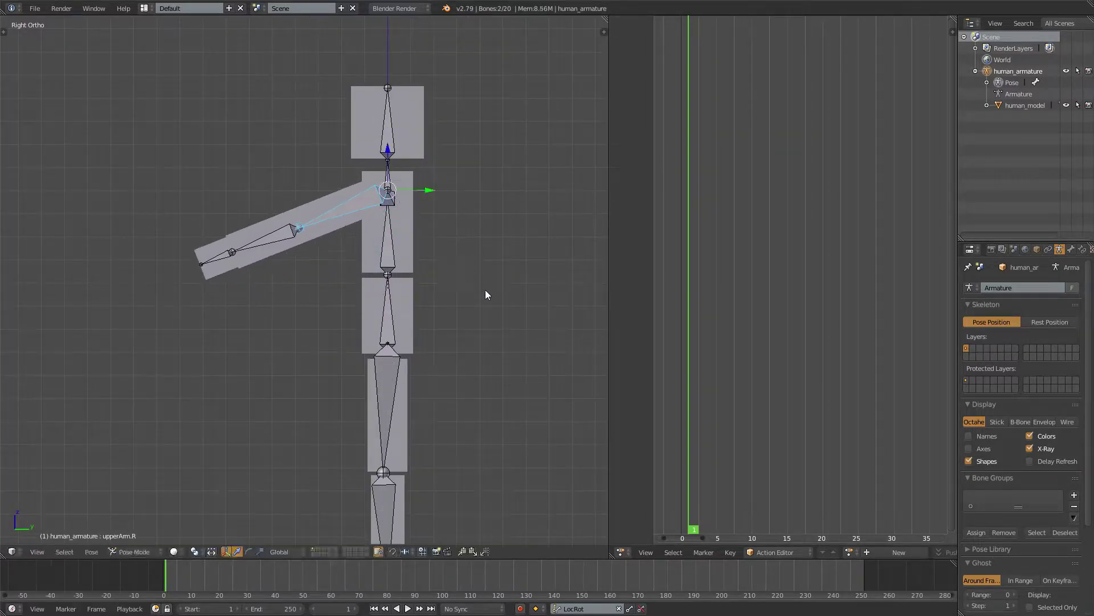
- Rotate both lower arm bones upward about the global X axis until the forearms are roughly horizontal
right_click(254, 242)
middle_click_drag(263, 254, 263, 225)
key("r")
key("x")
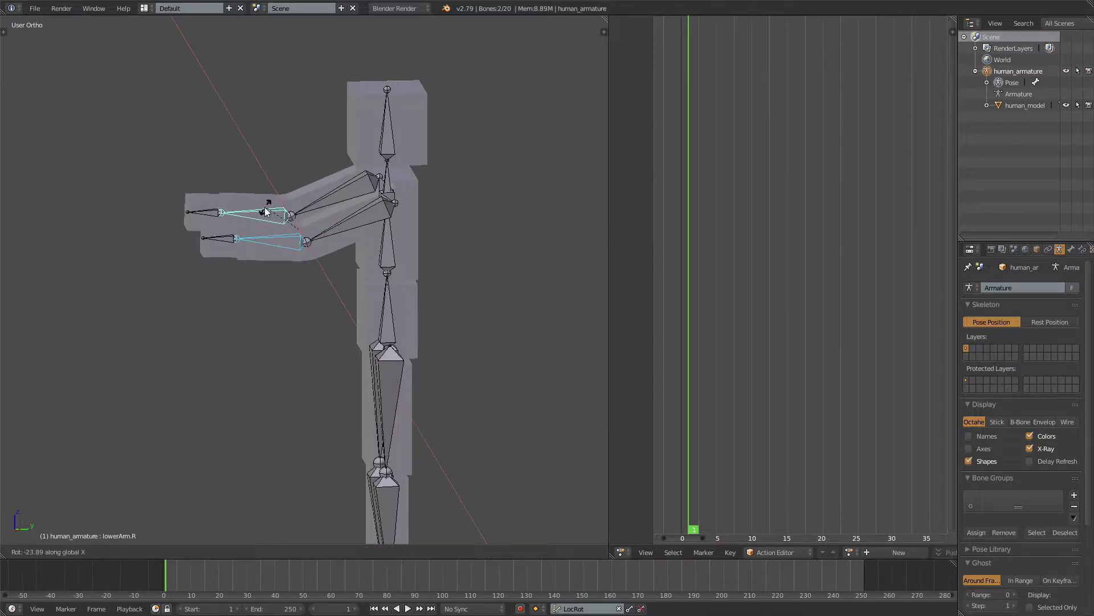
left_click(268, 210)
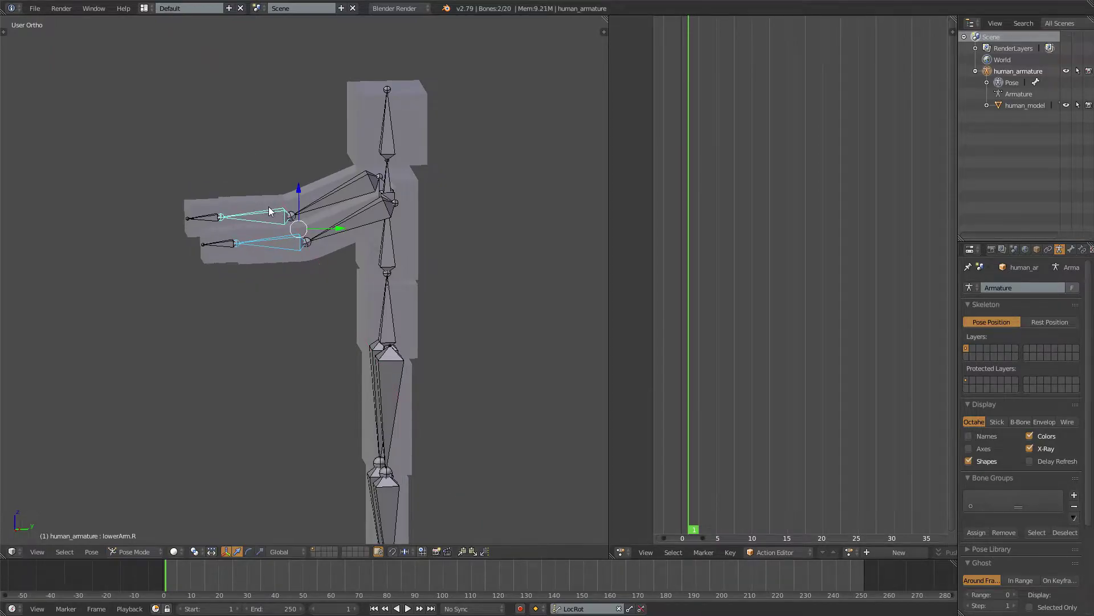
- Return to the front view and select all bones of the armature
middle_click_drag(268, 210, 430, 215)
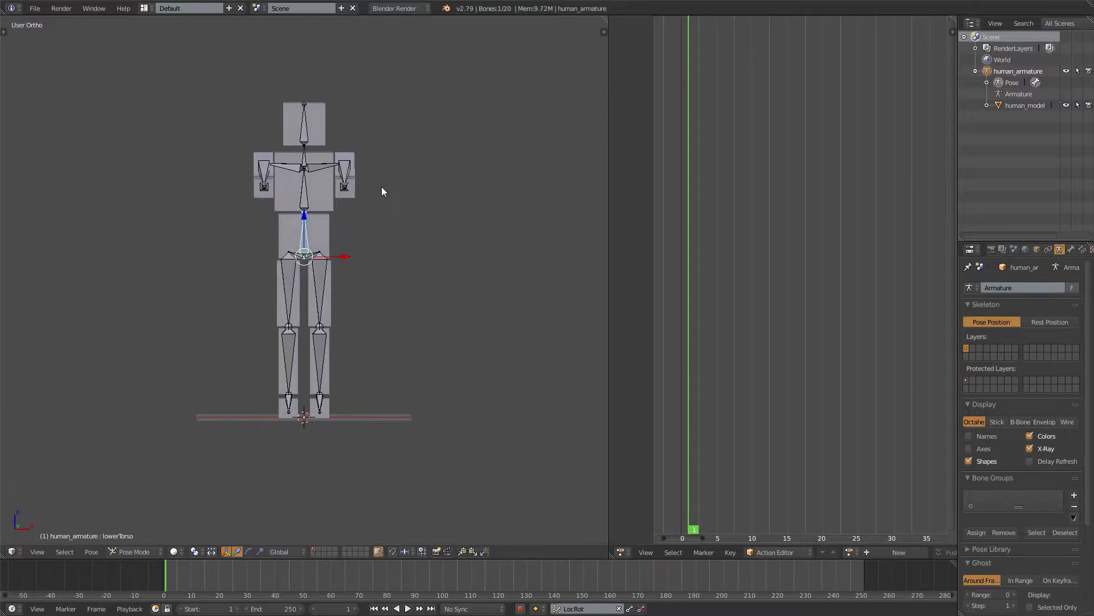
key("KP_1")
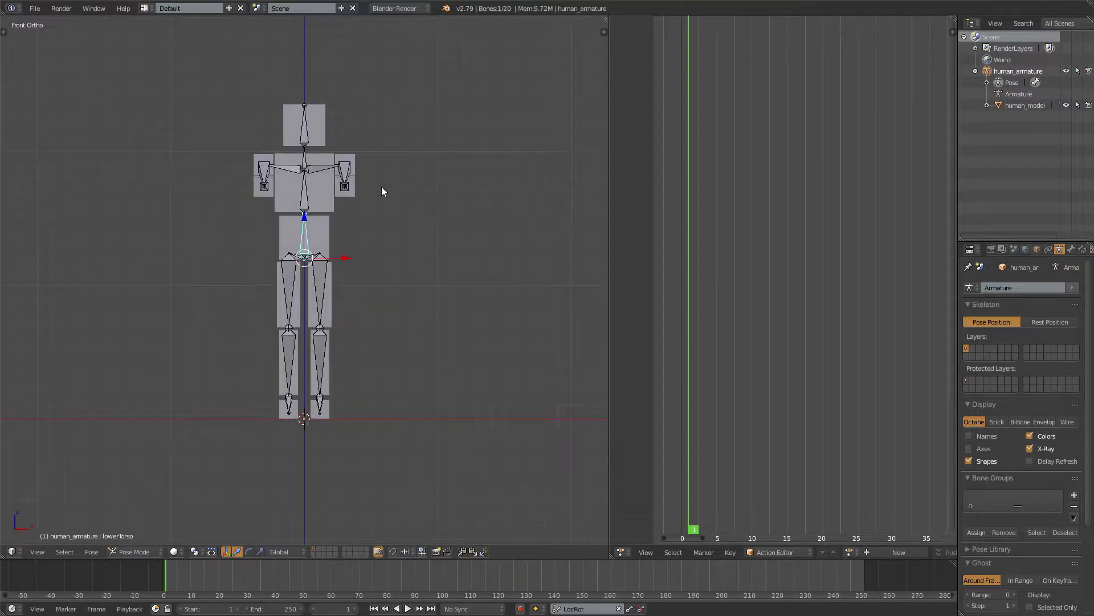
scroll(381, 187, "up", 2)
key("a")
key("a")
middle_click_drag(406, 205, 412, 220, "shift")
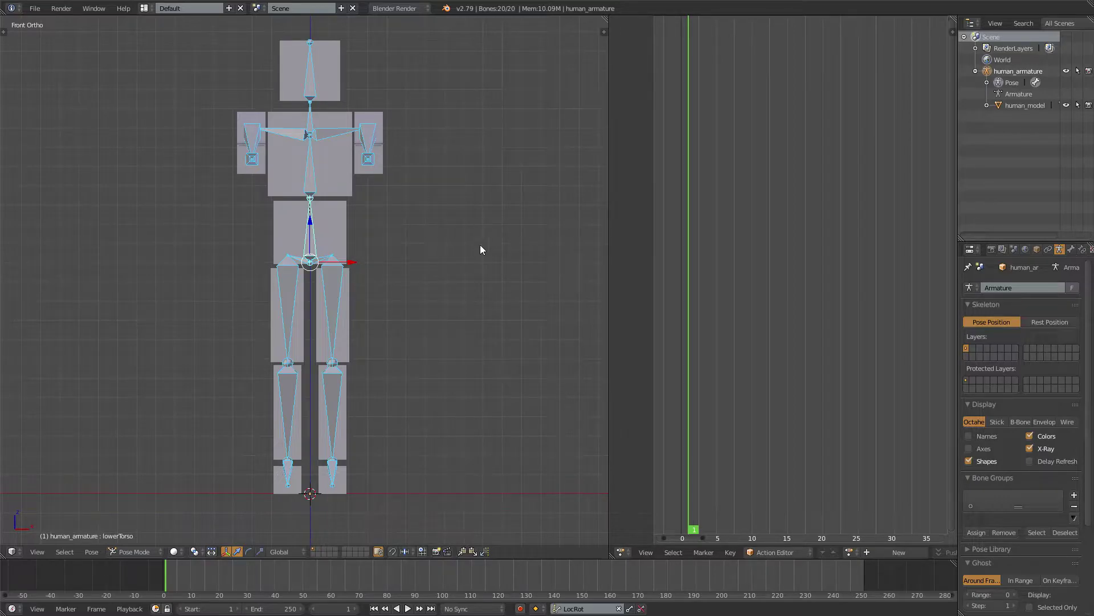
- Create a new action named zombie_idle and keyframe all bones of the armature at frame 1
left_click(887, 549)
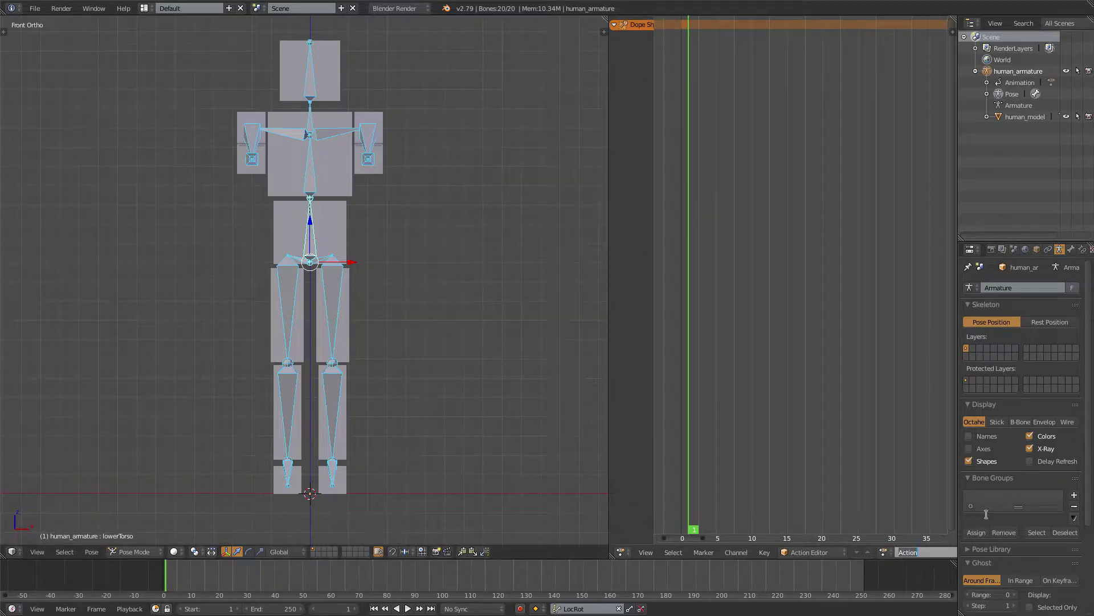
type("zombie_idle")
key("Return")
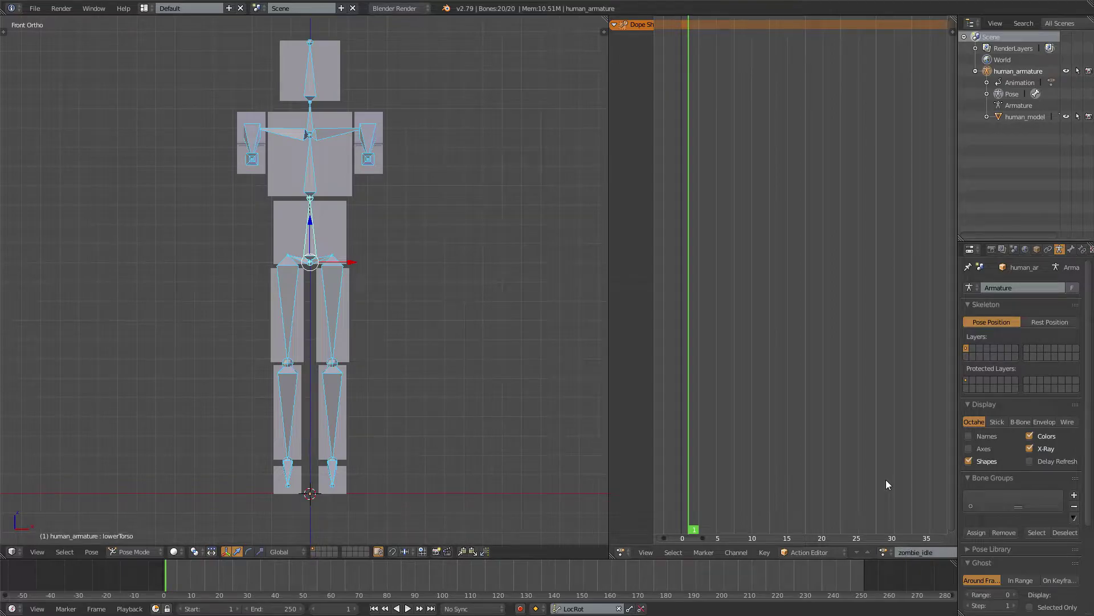
key("i")
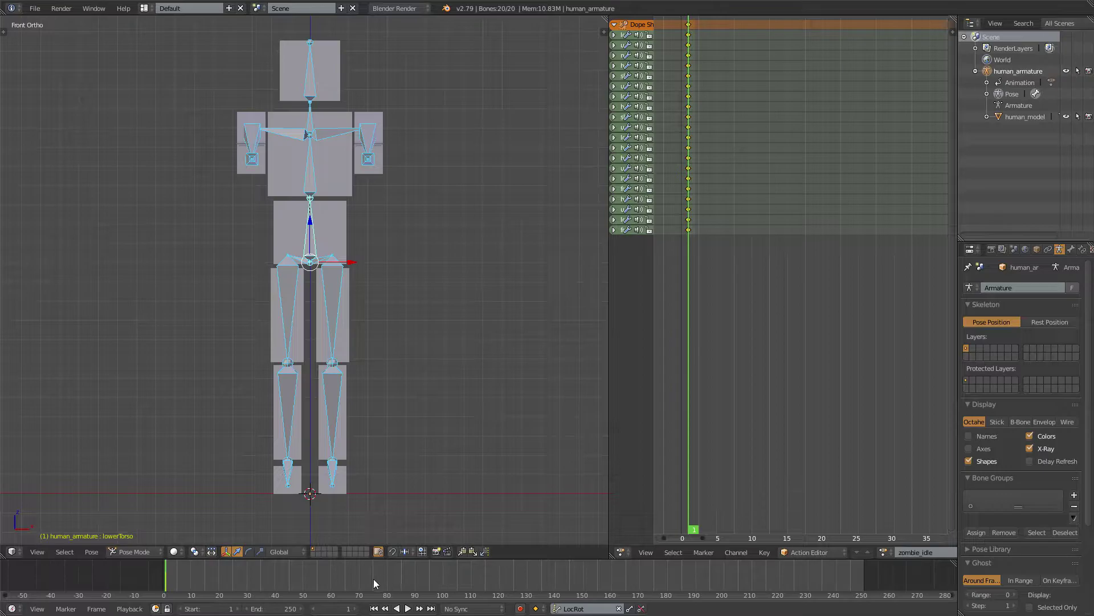
- Set the animation's end frame to 31 and keyframe all bones in the same pose at frame 31
left_click(274, 609)
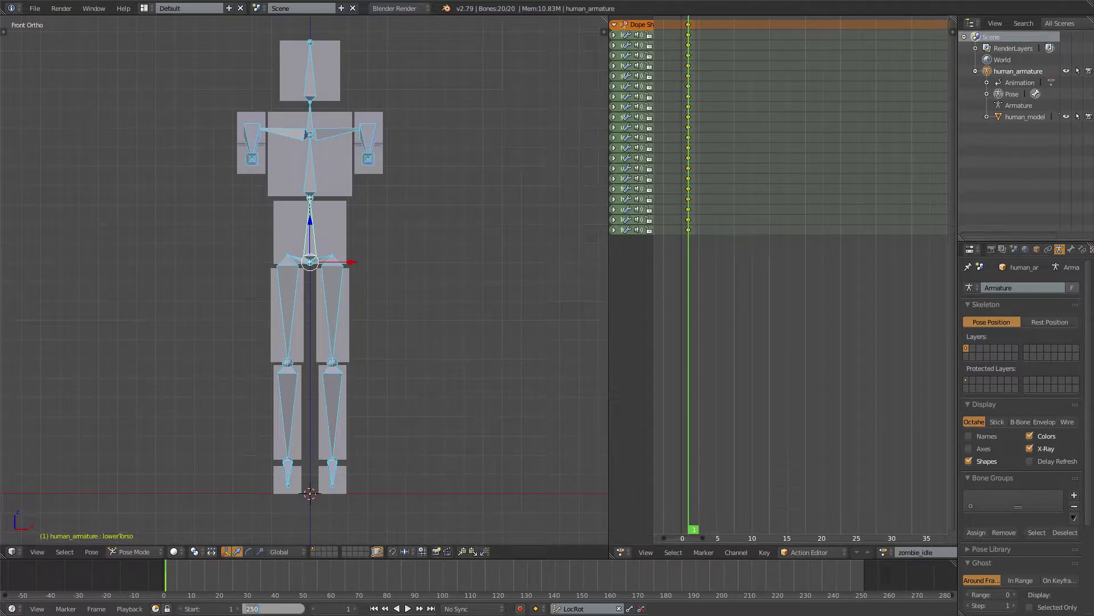
type("31")
key("Return")
left_click_drag(909, 494, 901, 497)
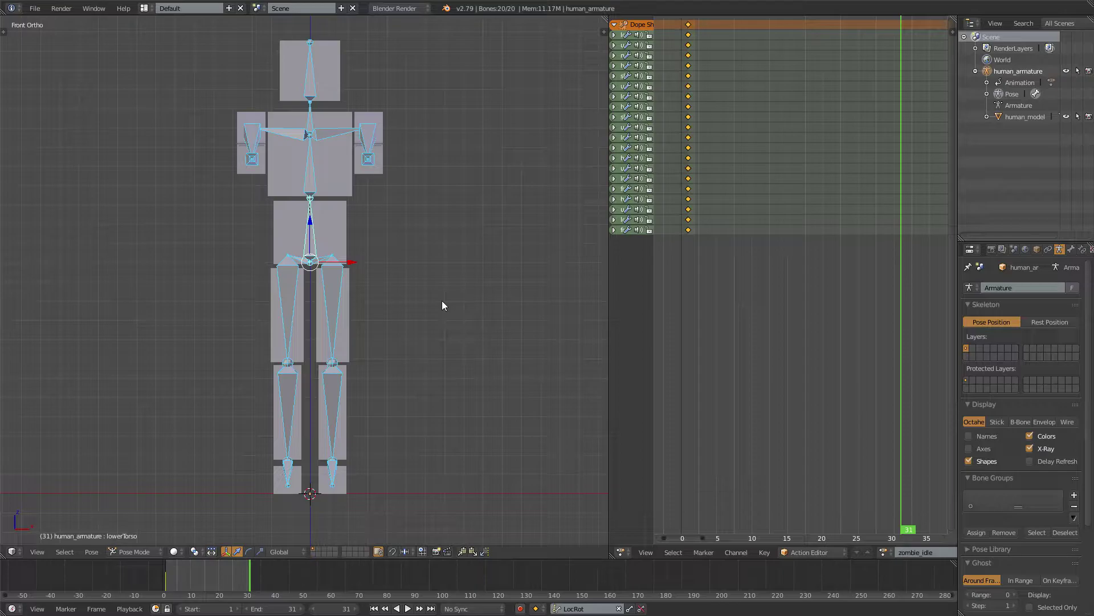
key("i")
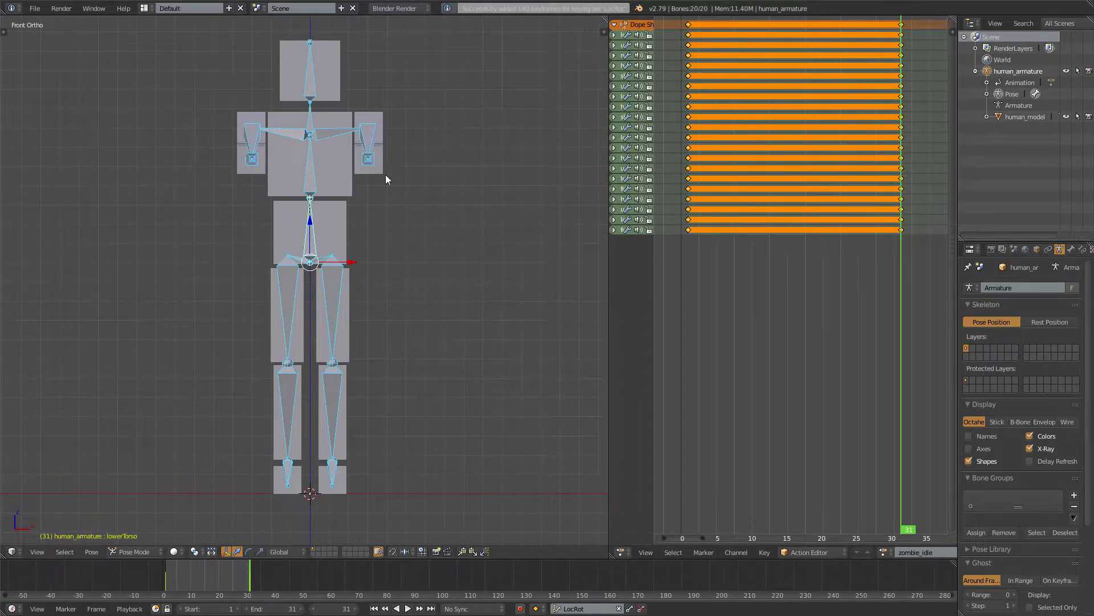
middle_click_drag(375, 167, 490, 187)
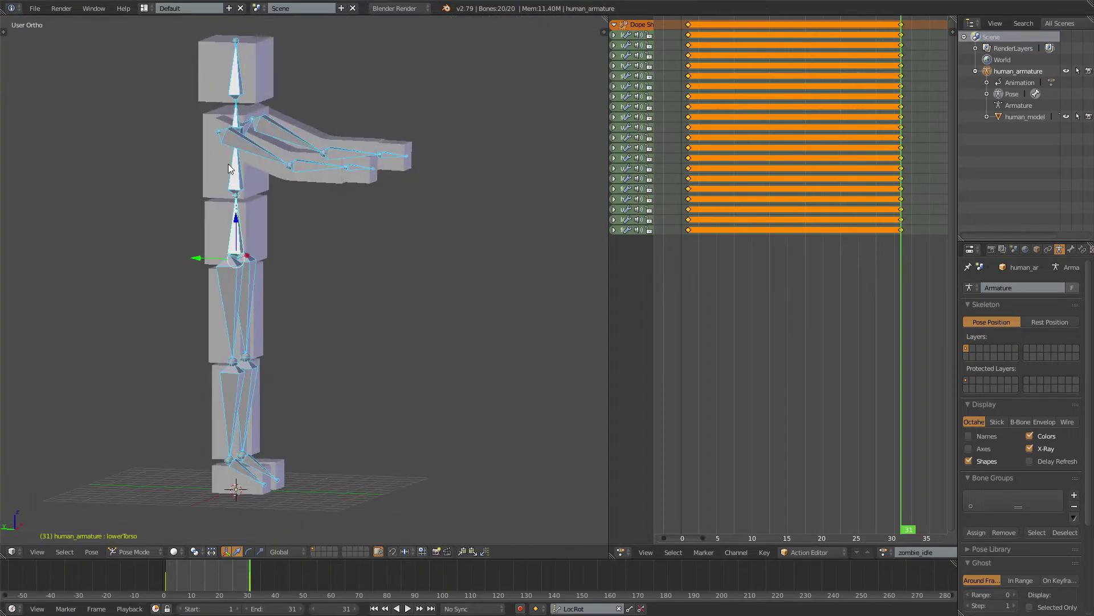
key("KP_1")
key("alt+a")
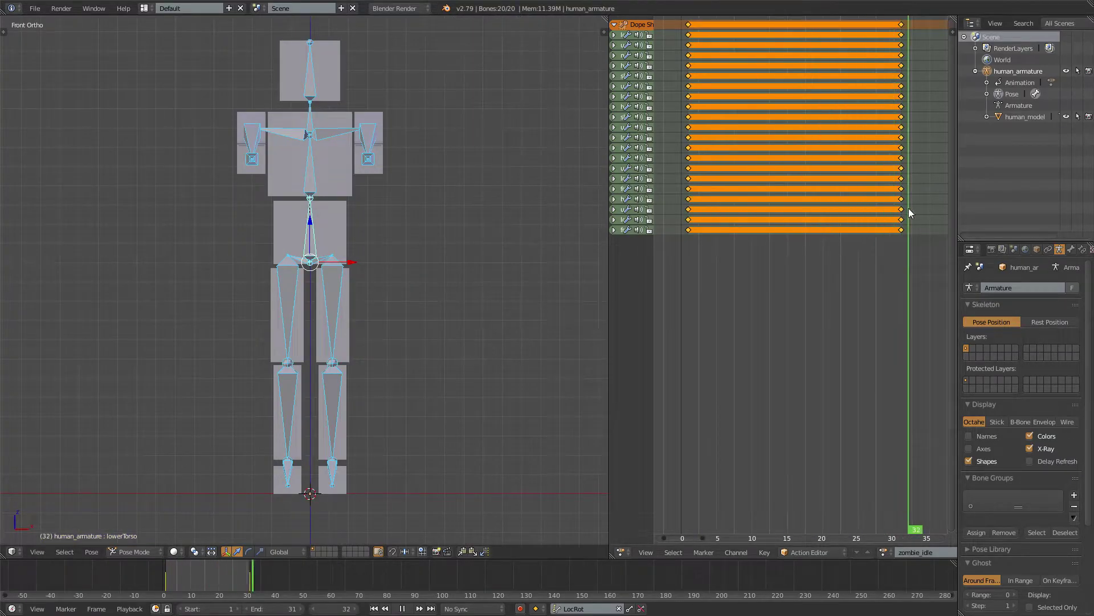
- At frame 15, rotate both upper arm bones slightly downward about the global X axis
left_click_drag(921, 213, 789, 222)
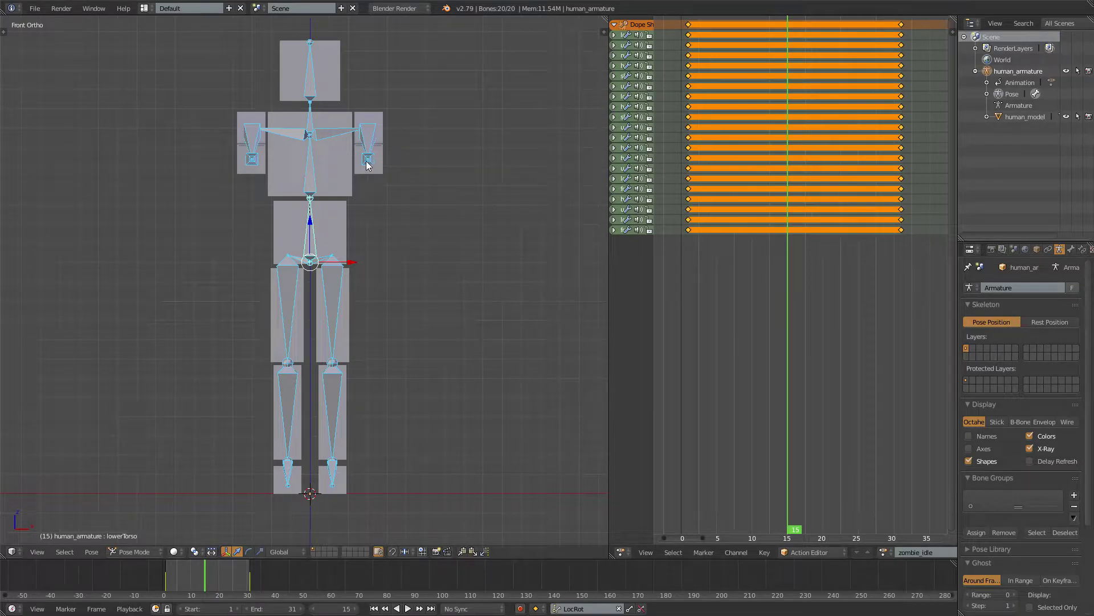
key("KP_3")
right_click(349, 140)
middle_click_drag(350, 140, 352, 146)
right_click(351, 138, "shift")
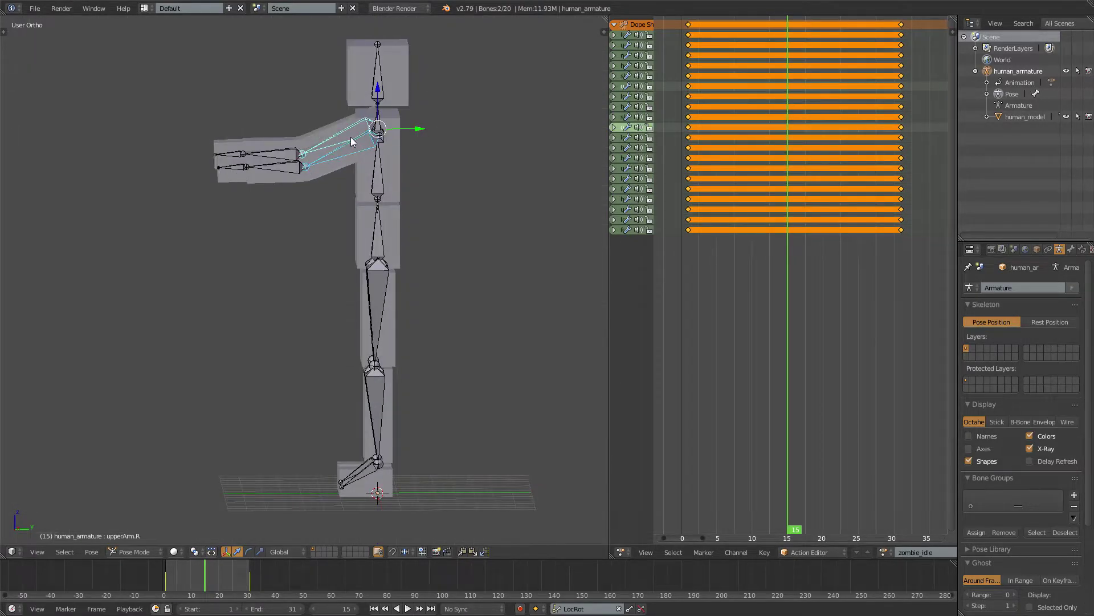
key("KP_3")
key("r")
key("x")
left_click(420, 83)
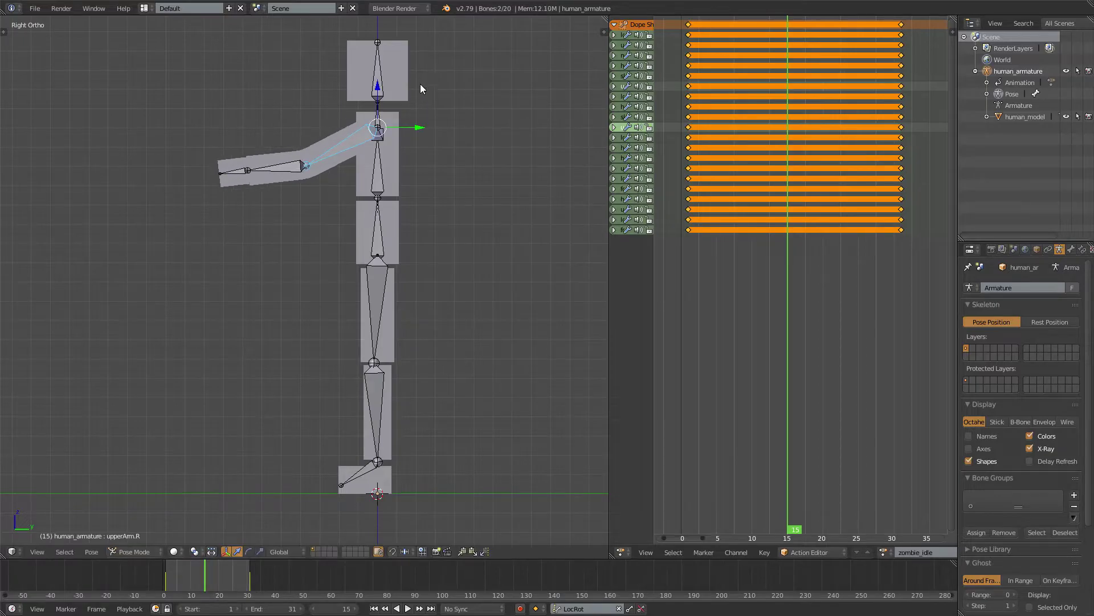
- Rotate the left upper arm bone slightly further down about the global X axis
right_click(363, 136)
key("r")
key("x")
left_click(347, 143)
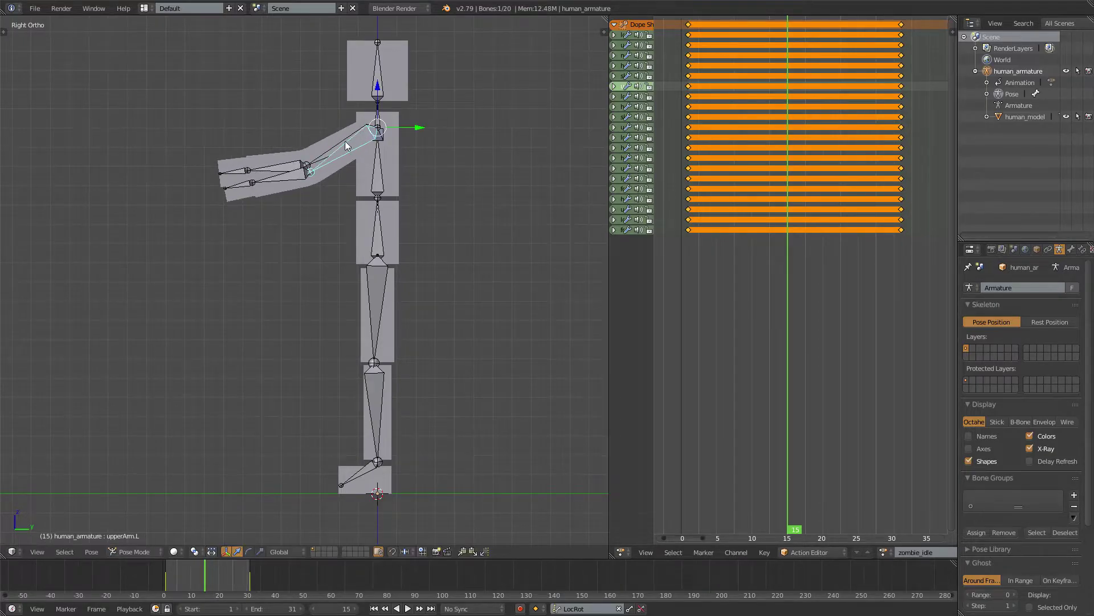
right_click(336, 151)
key("r")
key("x")
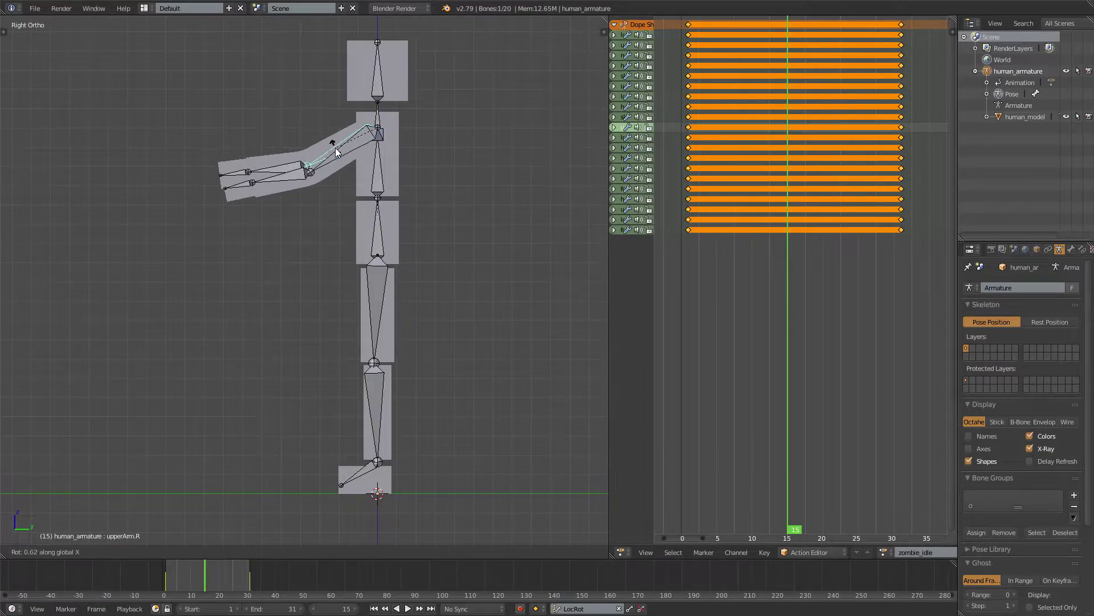
key("Escape")
- Rotate both lower arm bones slightly upward about the global X axis and keyframe the upper and lower arm bones at frame 15
right_click(288, 171, "shift")
key("r")
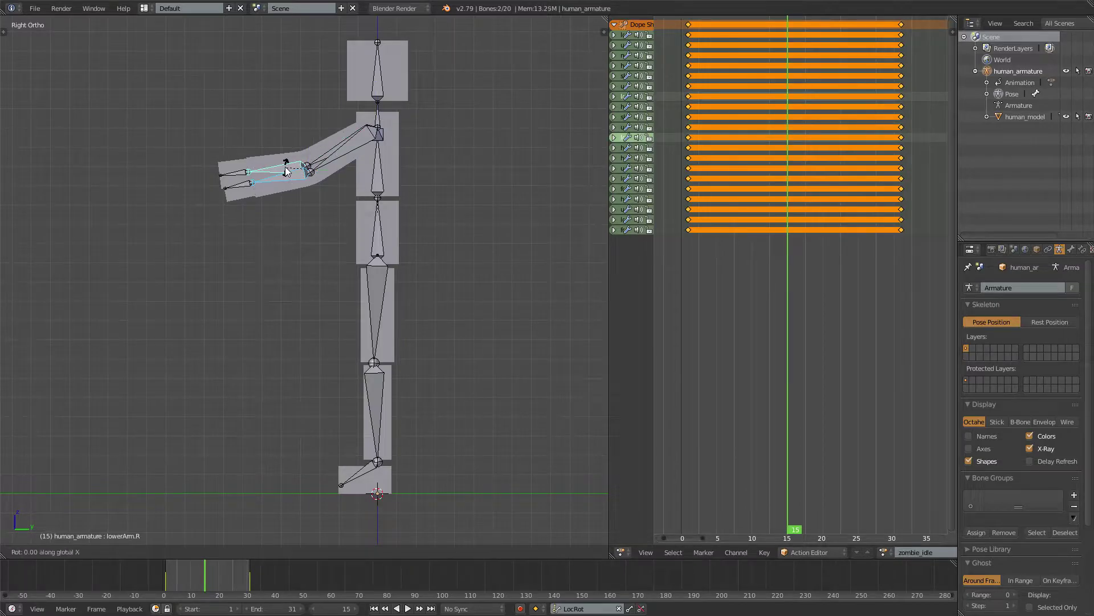
left_click(287, 169)
right_click(329, 161, "shift")
right_click(327, 155, "shift")
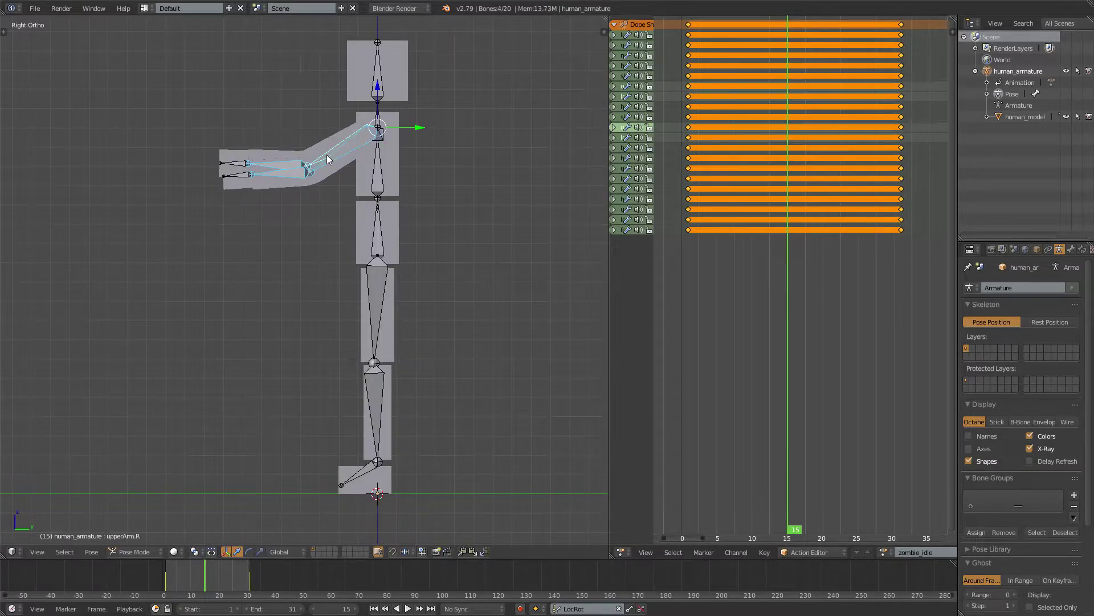
middle_click_drag(326, 155, 352, 162)
key("i")
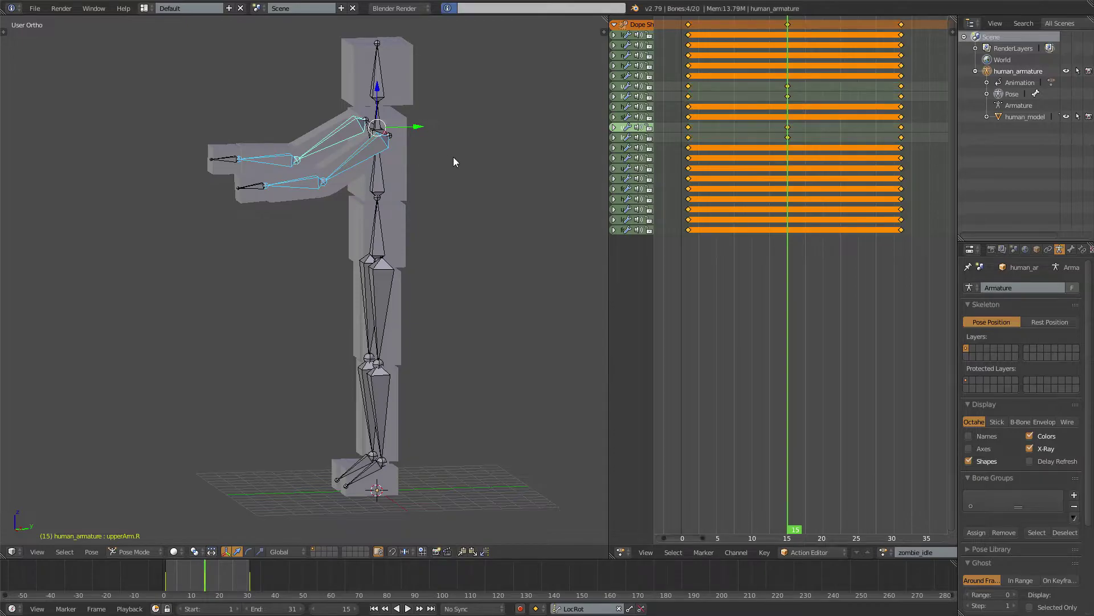
- Play the action from frame 1 and check the arm motion from the front and the side
left_click_drag(768, 152, 689, 149)
key("alt+a")
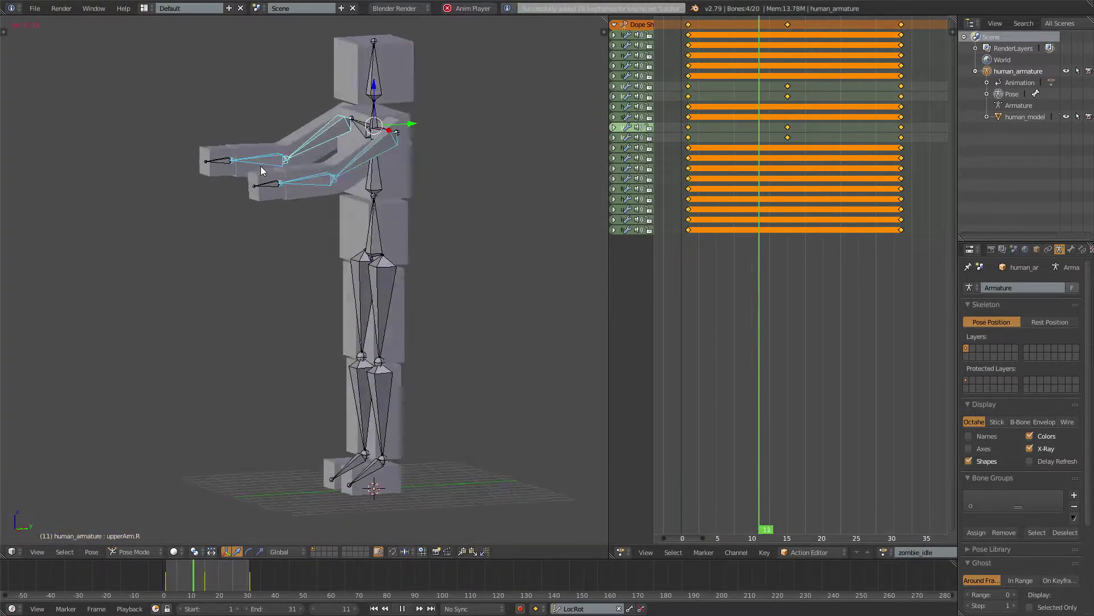
key("KP_1")
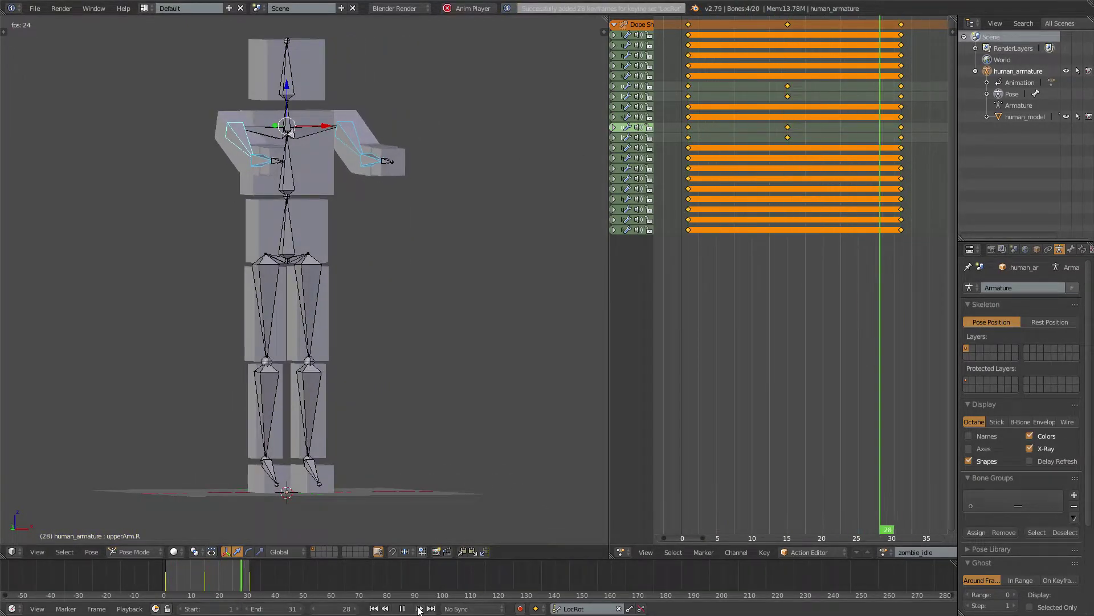
middle_click_drag(376, 381, 324, 332)
key("KP_3")
key("shift+space")
key("shift+space")
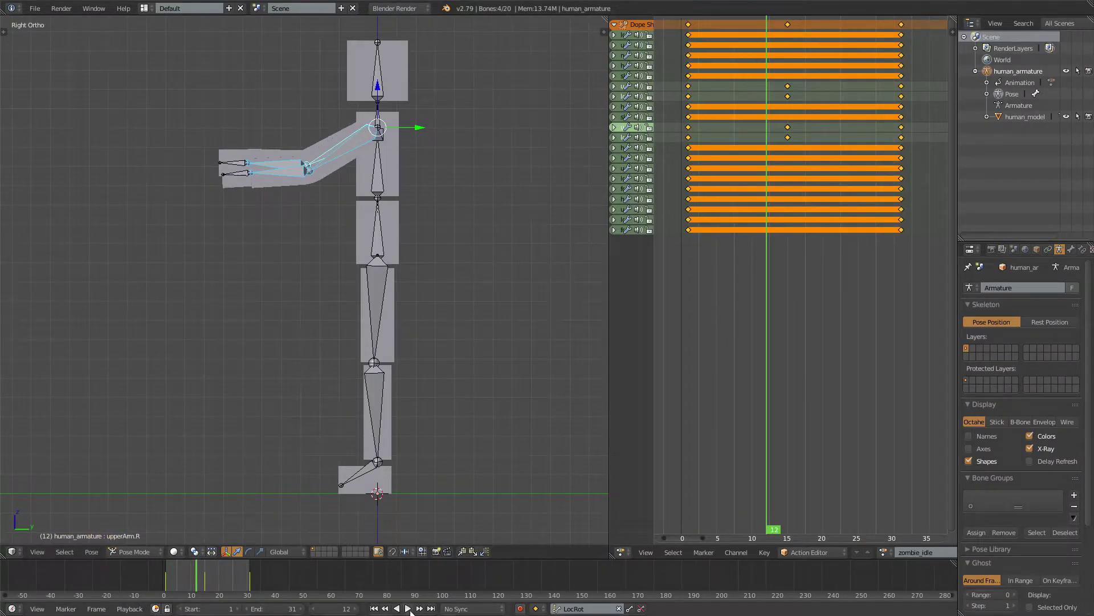
- Tilt the head bone slightly forward about the global X axis at frame 15 and keyframe it
left_click_drag(737, 204, 787, 179)
right_click(380, 77)
key("r")
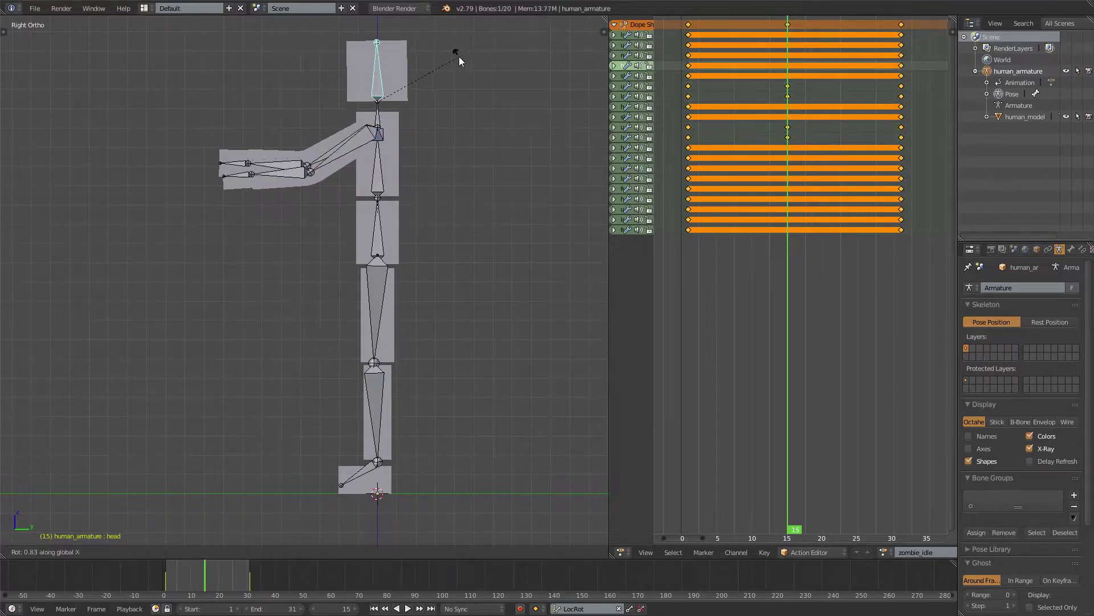
left_click(454, 57)
key("i")
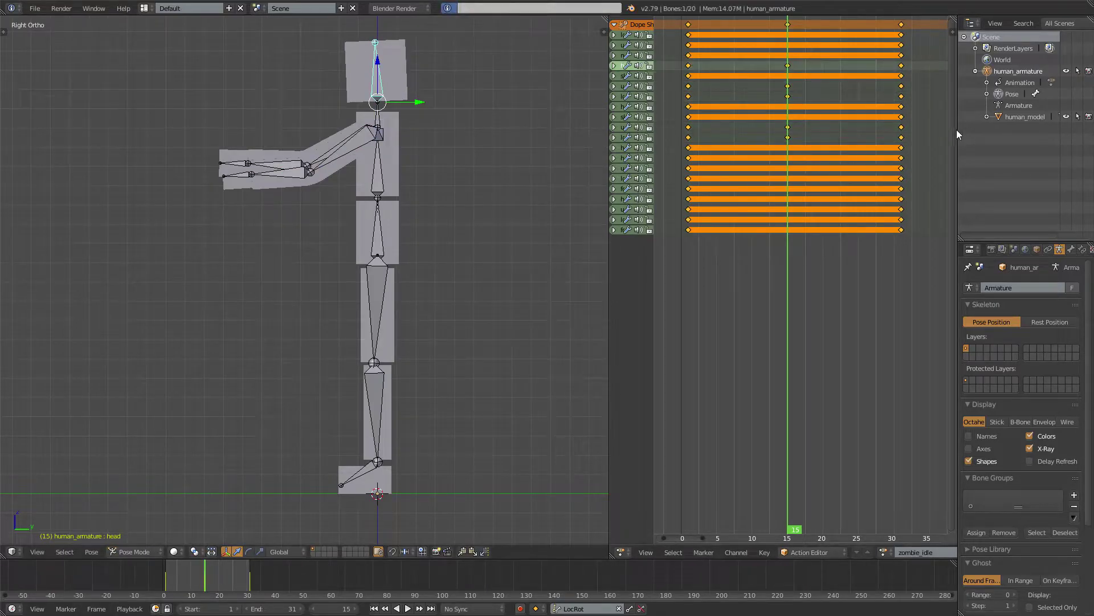
- Play the action from frame 1 and check the head motion from the side and the front
left_click_drag(787, 117, 690, 125)
key("alt+a")
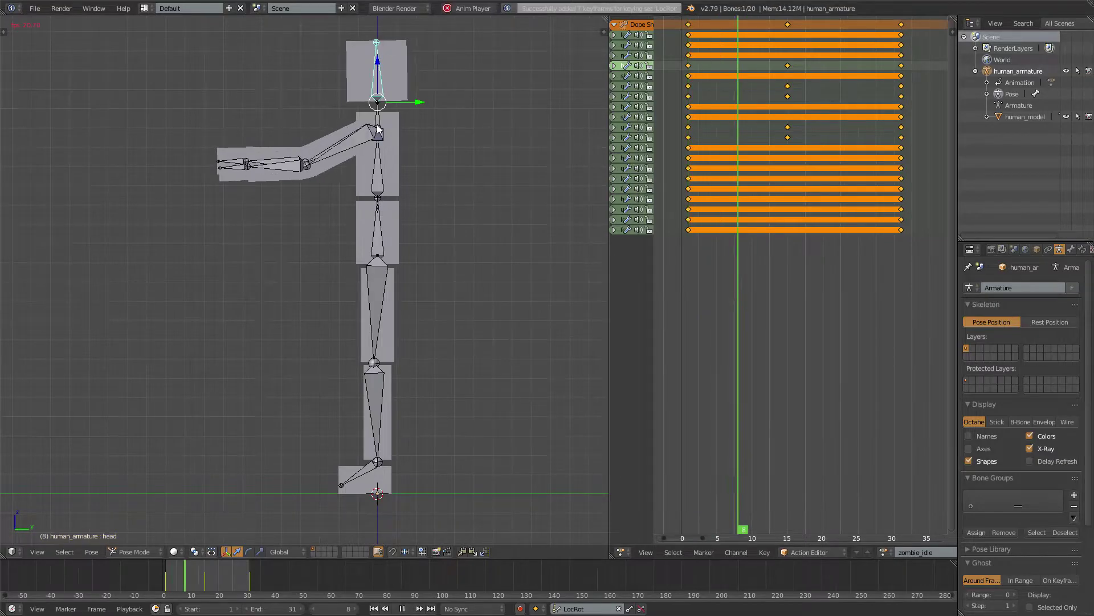
mouse_move(394, 120)
middle_mouse_down()
mouse_move(473, 125)
mouse_move(400, 135)
middle_mouse_up()
key("KP_3")
key("KP_1")
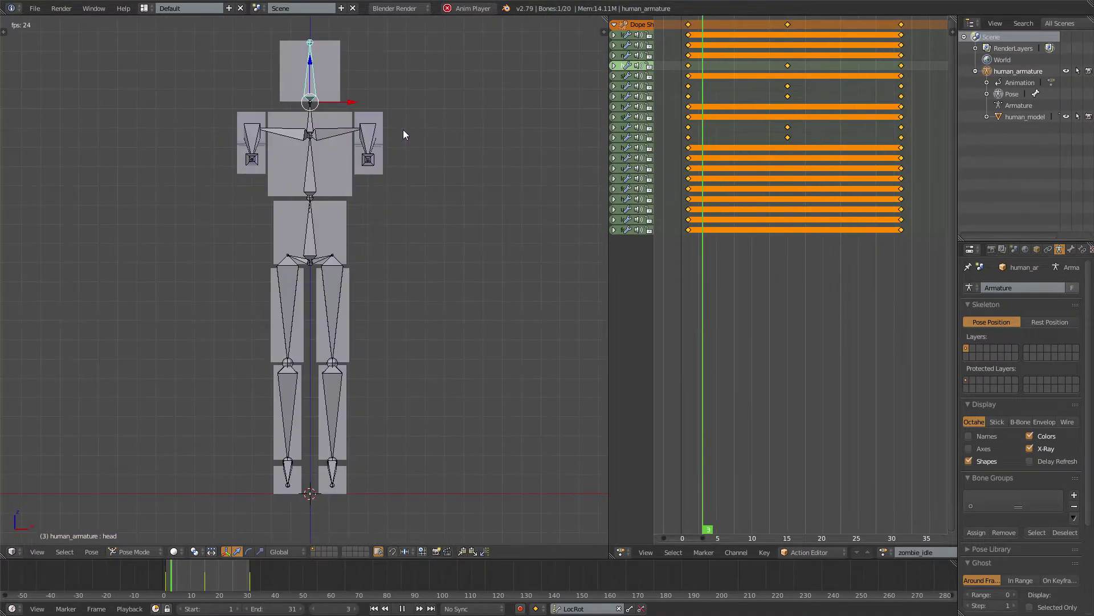
key("KP_3")
key("alt+a")
- At frame 15, lean the upper torso bone forward by about 4° about the global X axis
left_click_drag(713, 128, 788, 121)
right_click(378, 159)
key("r")
key("x")
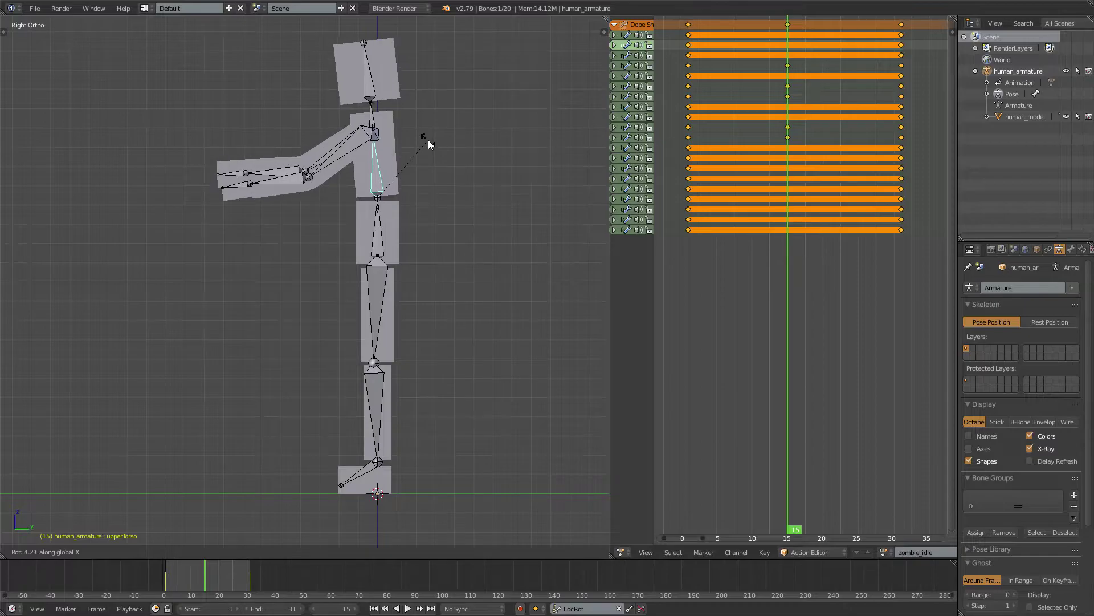
left_click(429, 139)
- Raise both upper arm bones slightly about the global X axis to compensate for the forward lean of the torso
right_click(330, 157)
right_click(333, 149, "shift")
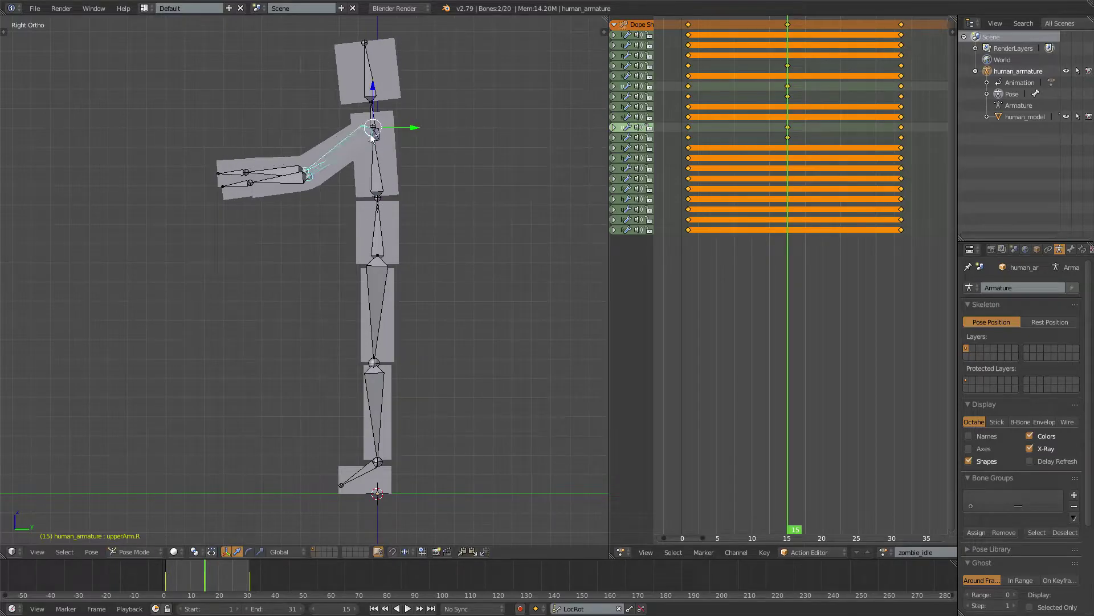
key("r")
key("x")
right_click(368, 133)
key("r")
key("x")
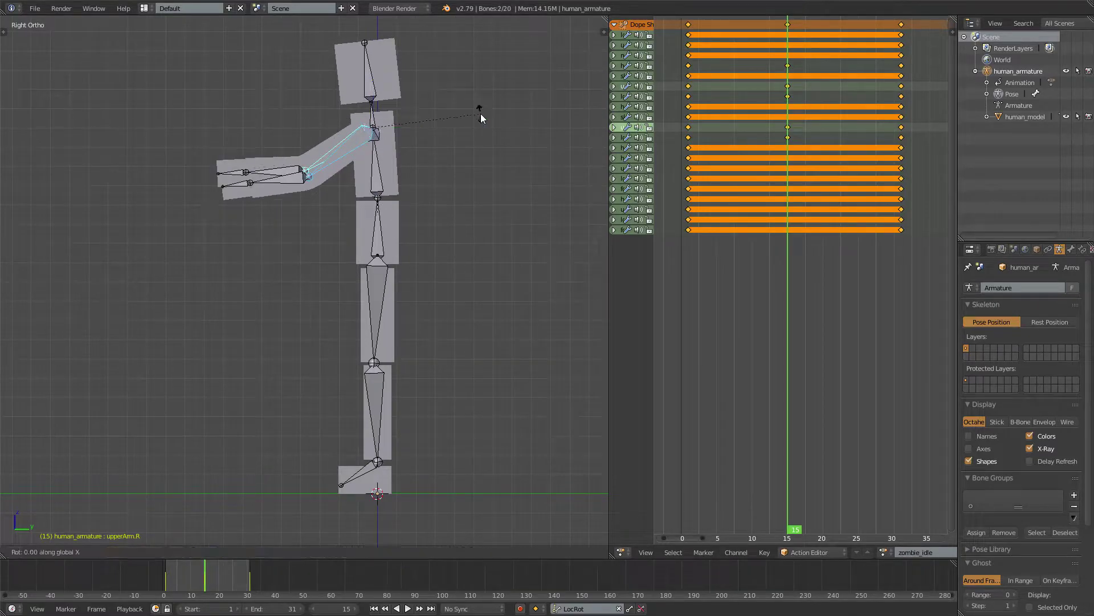
left_click(481, 117)
- Add the upper torso bone to the selected upper arms and keyframe these three bones at frame 15
right_click(377, 140, "shift")
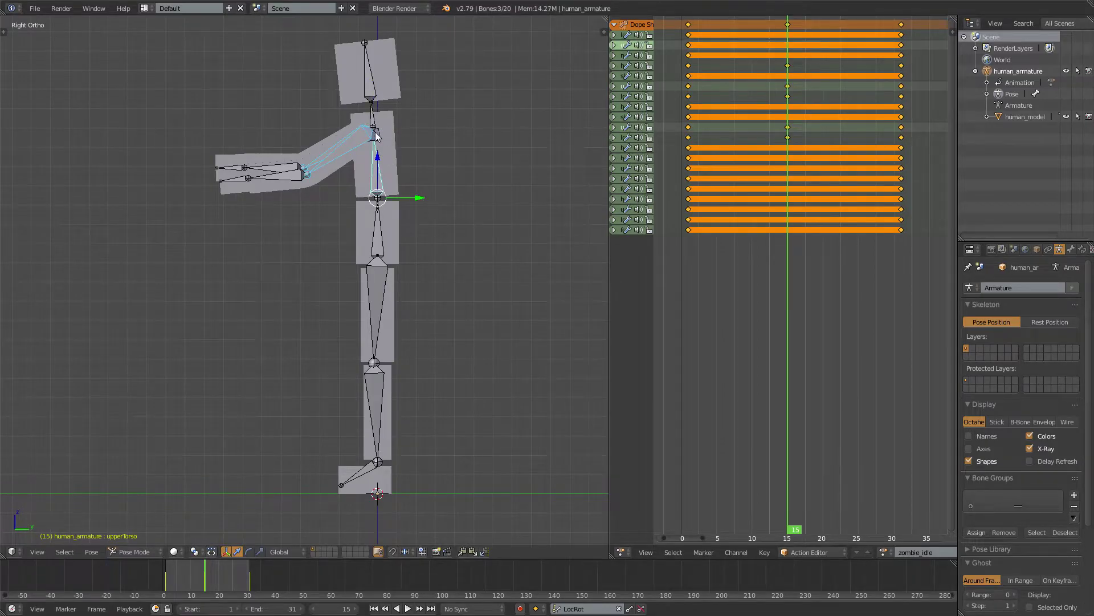
mouse_move(376, 135)
middle_mouse_down()
mouse_move(403, 166)
mouse_move(384, 152)
middle_mouse_up()
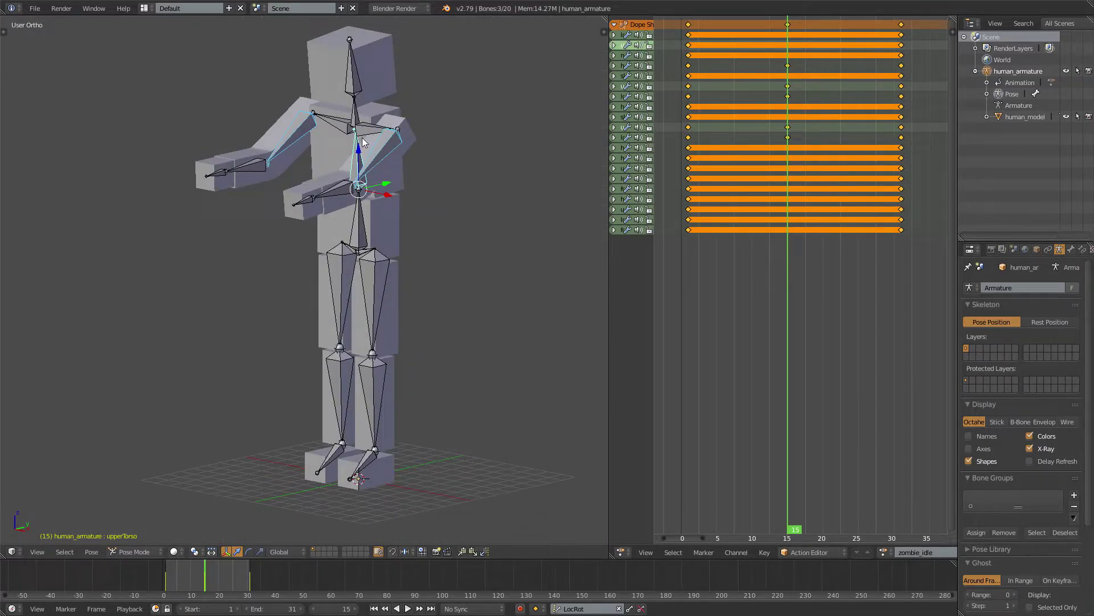
key("i")
- Play back the action and check the torso and arm motion from the side and the front
key("alt+a")
key("KP_3")
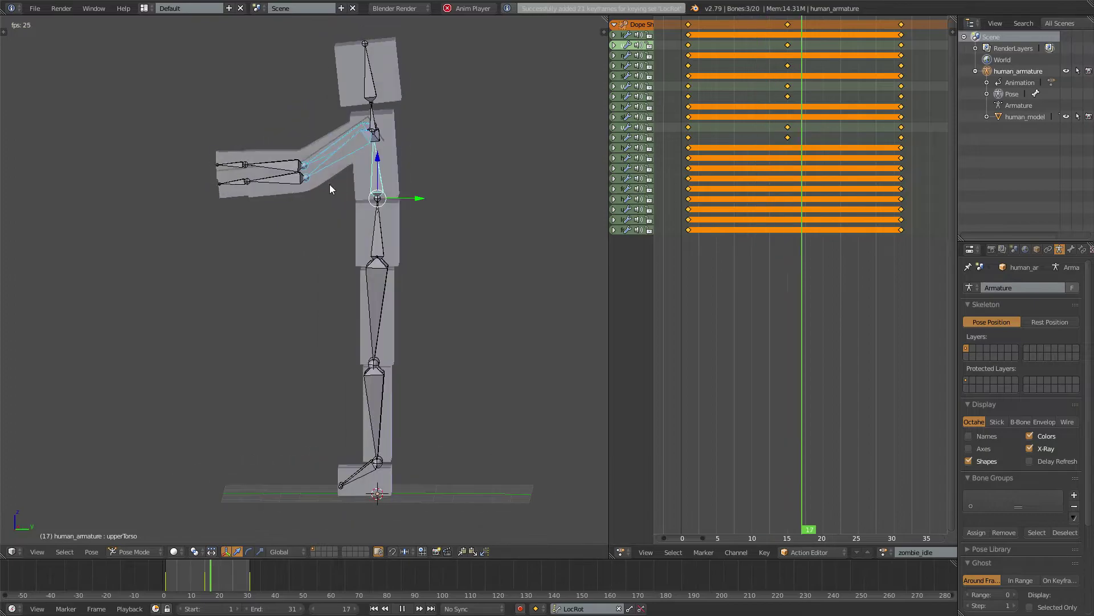
middle_click_drag(330, 184, 371, 187)
scroll(536, 186, "down", 4)
key("alt+a")
scroll(371, 200, "up", 4)
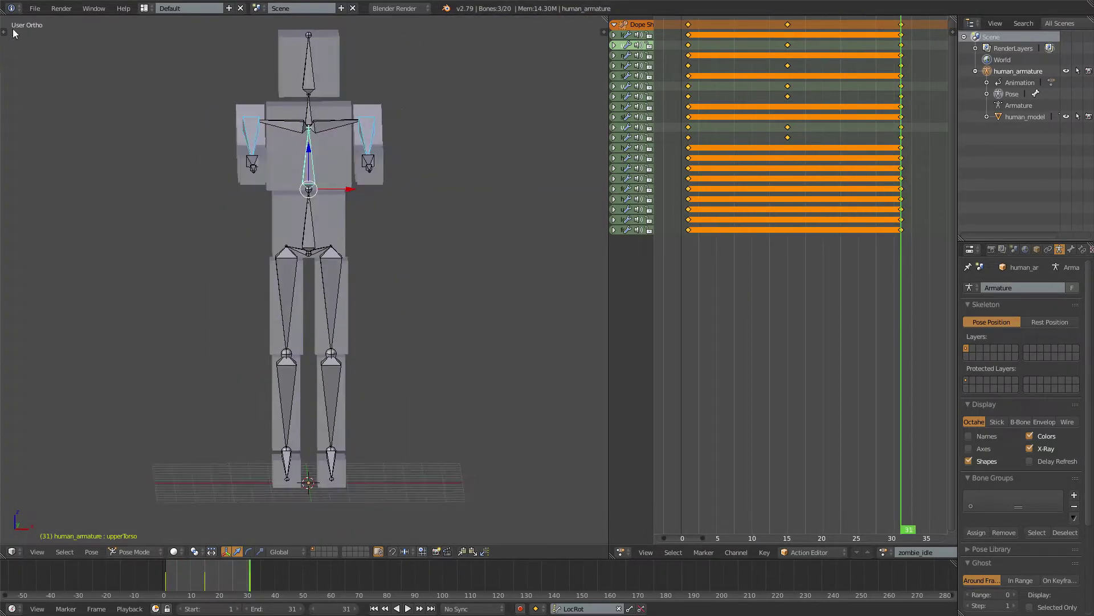
middle_click_drag(204, 111, 212, 137, "shift")
- Save the scene as a new file named fps_human_idle.blend in the HUMAN folder
left_click(35, 8)
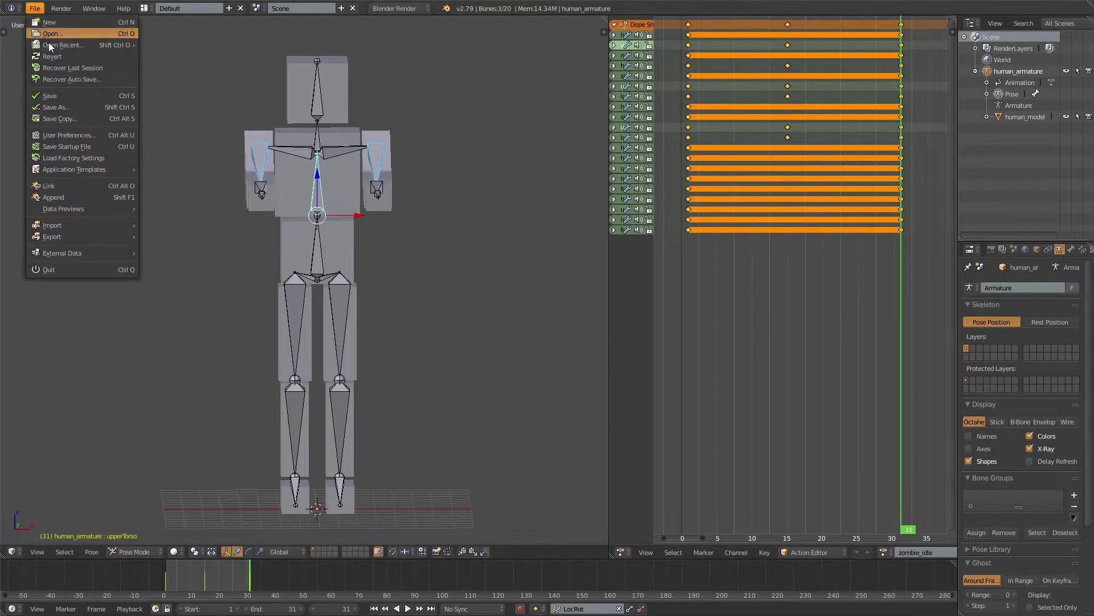
left_click(78, 107)
left_click(176, 51)
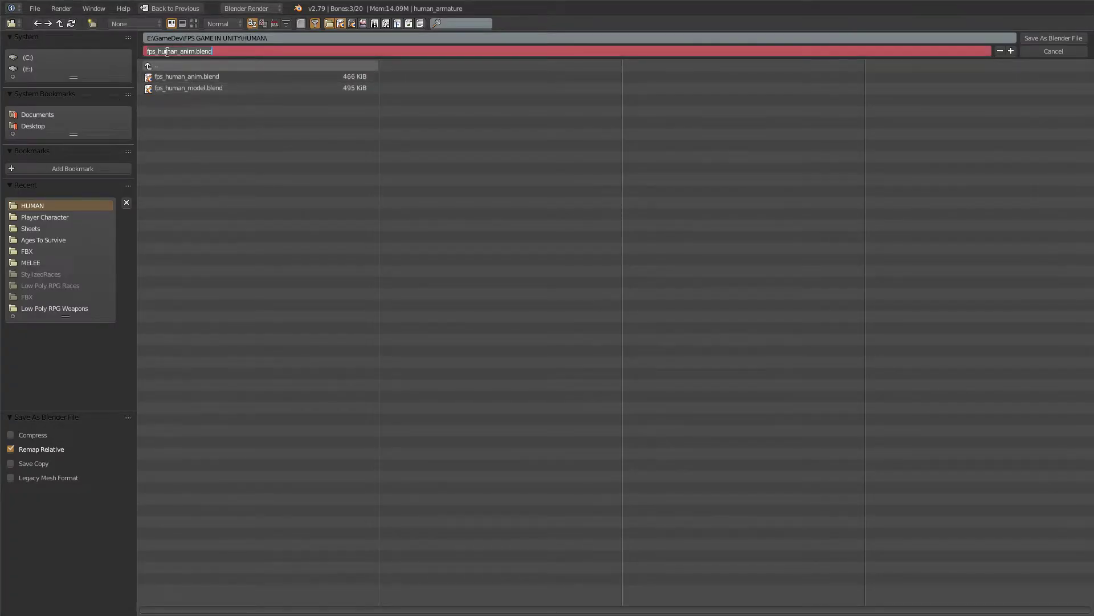
left_click(195, 52)
type("idle")
left_click(1044, 37)
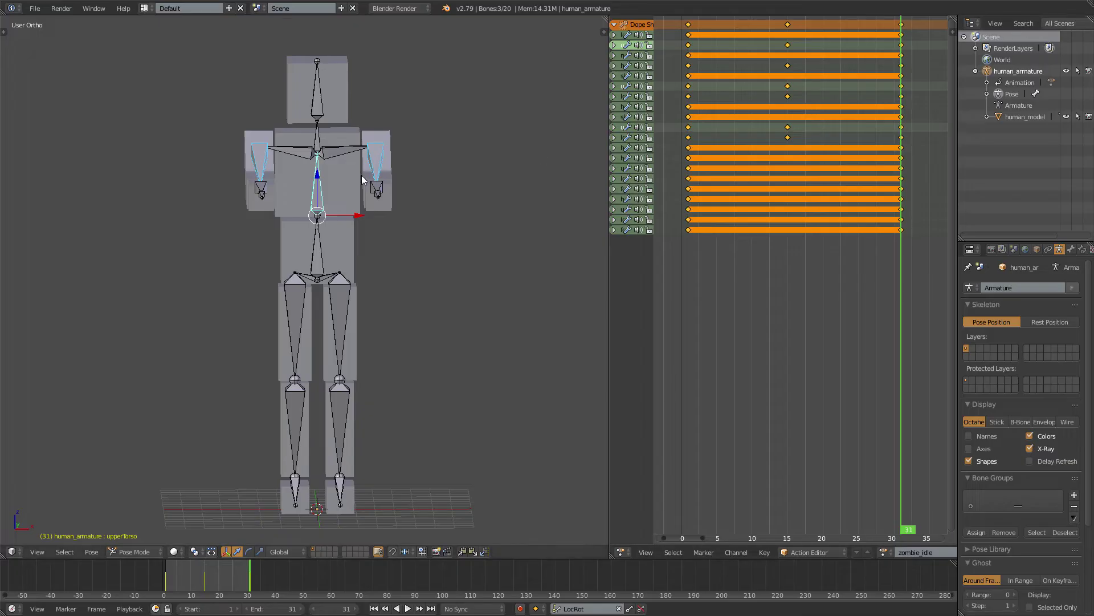
- Export only the selected objects as fps_human_idle.fbx in the HUMAN folder
left_click(34, 8)
mouse_move(81, 238)
left_click(192, 268)
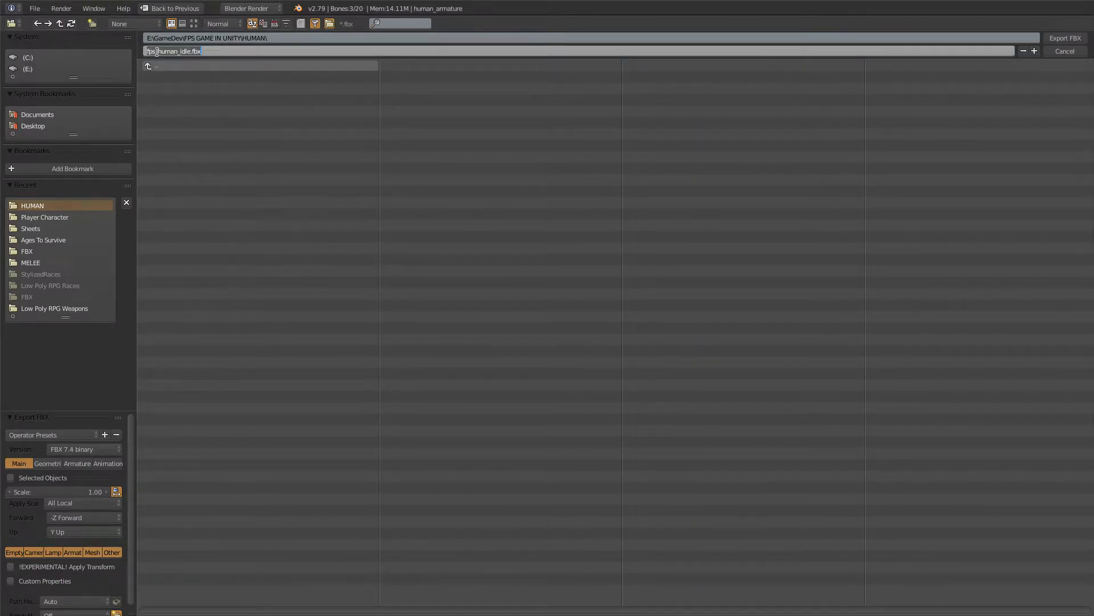
left_click(1, 487)
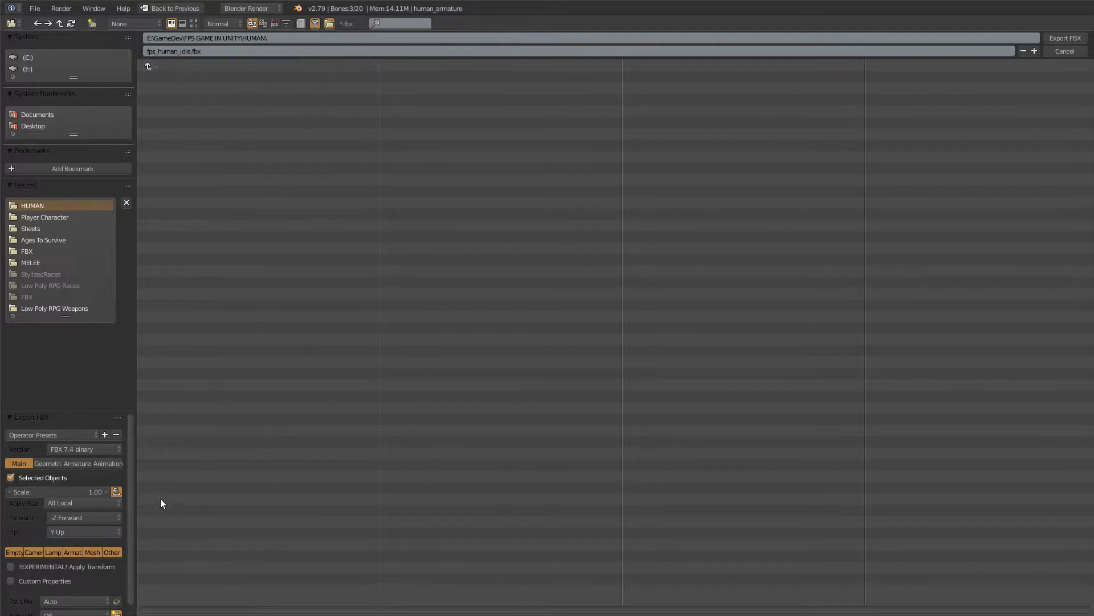
left_click(1073, 42)
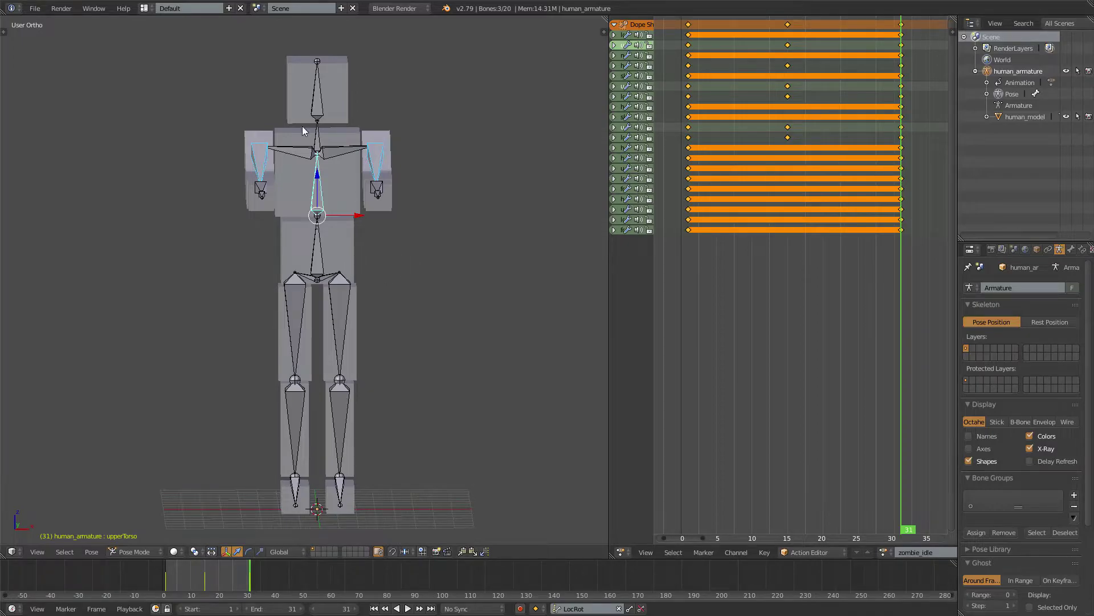
- Rename the action as zombie_walk and save the scene as a new file named fps_human_walk.blend
middle_click_drag(218, 118, 359, 153)
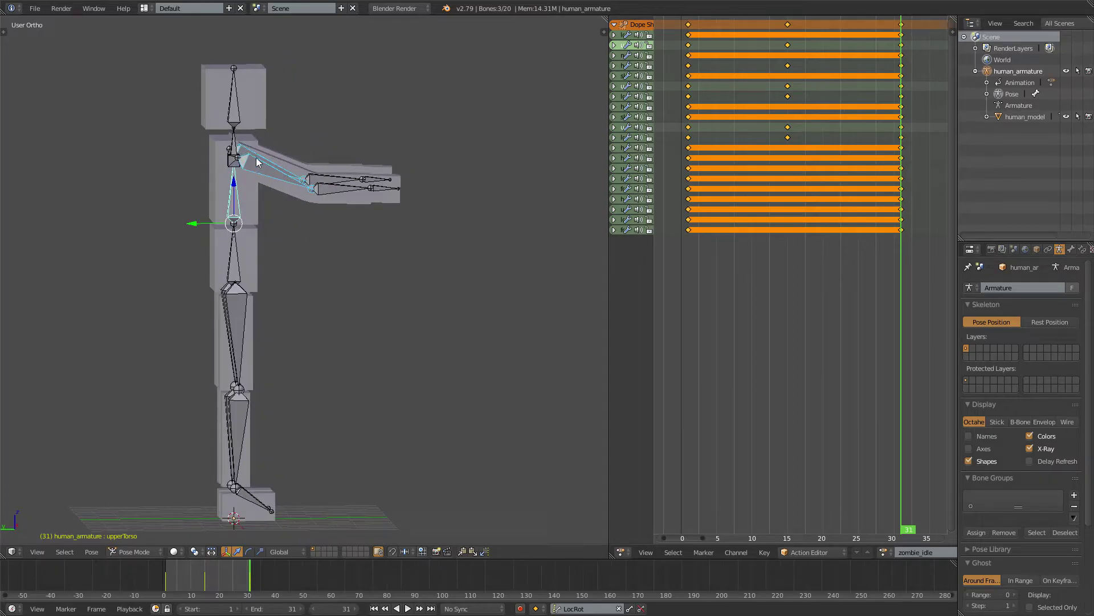
key("KP_3")
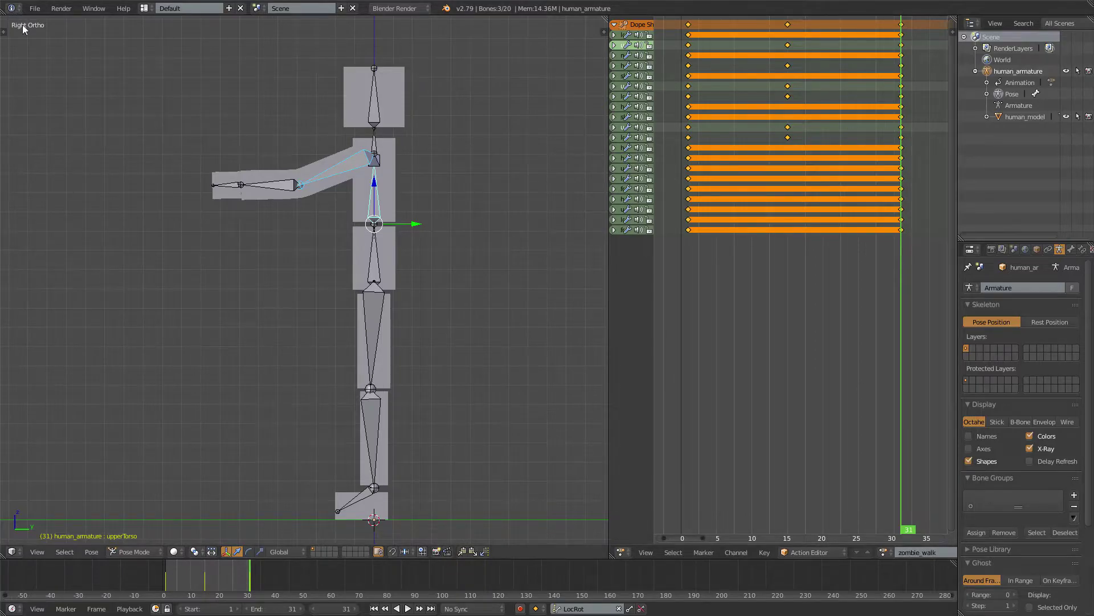
left_click(34, 7)
mouse_move(74, 237)
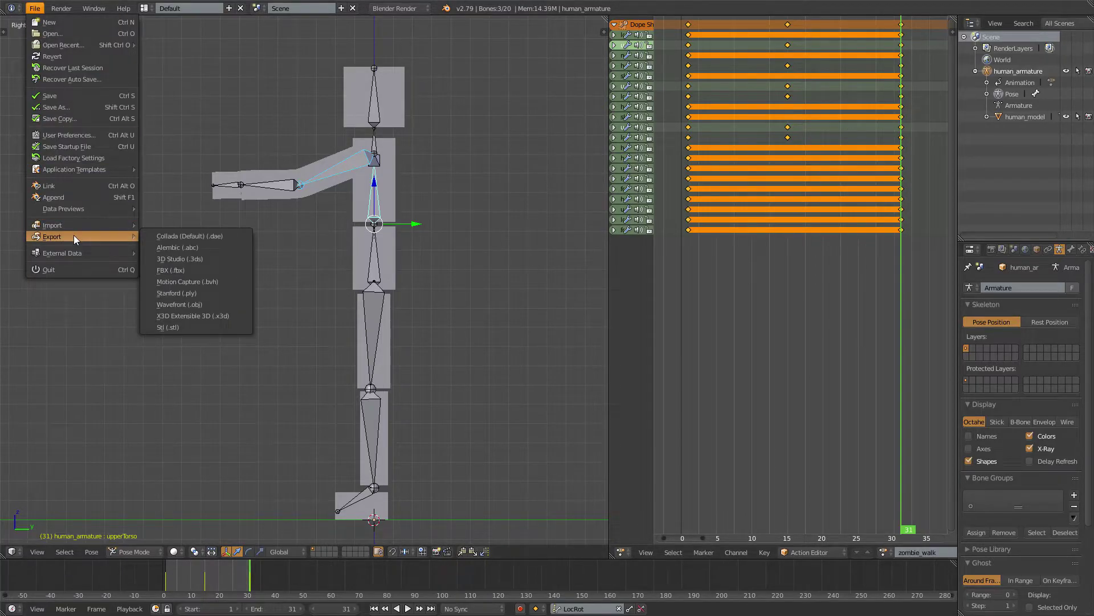
left_click(76, 106)
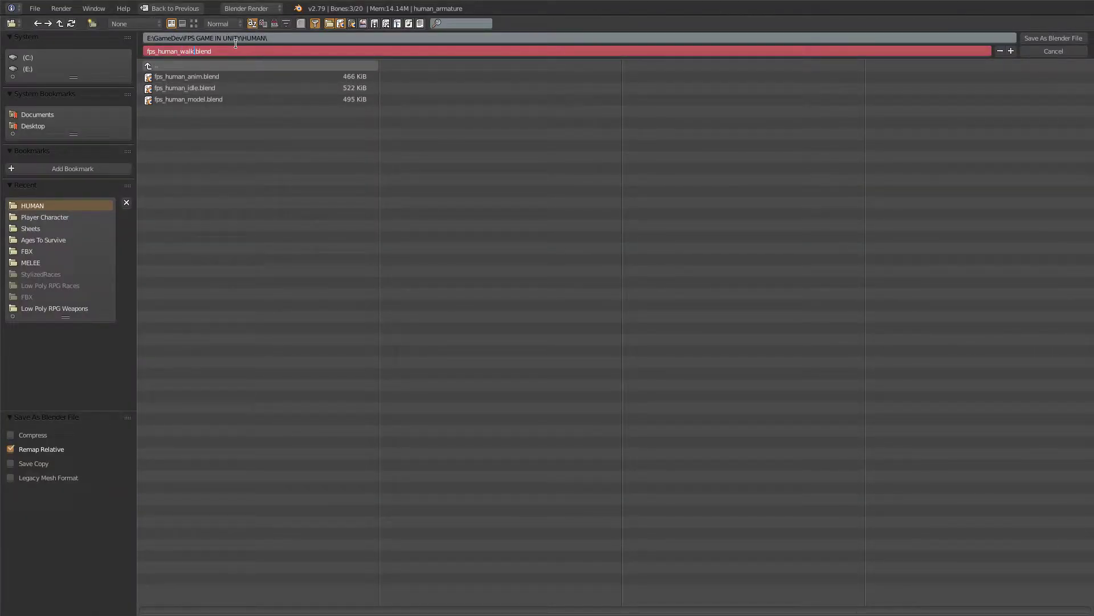
left_click(1054, 38)
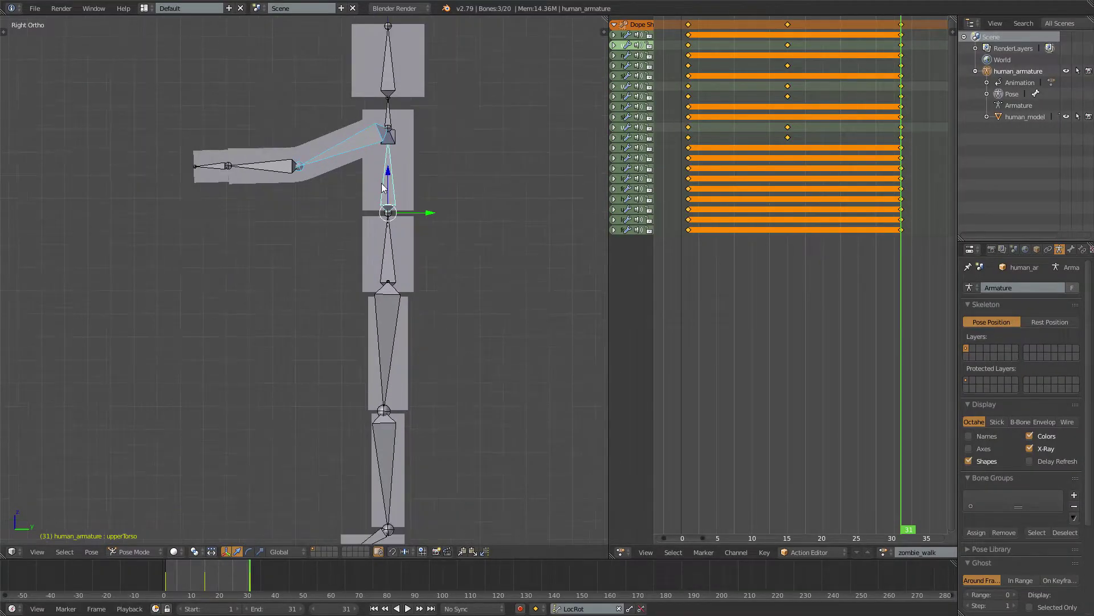
- Delete all keyframes at frame 15 of the zombie_walk action and play back the result
key("a")
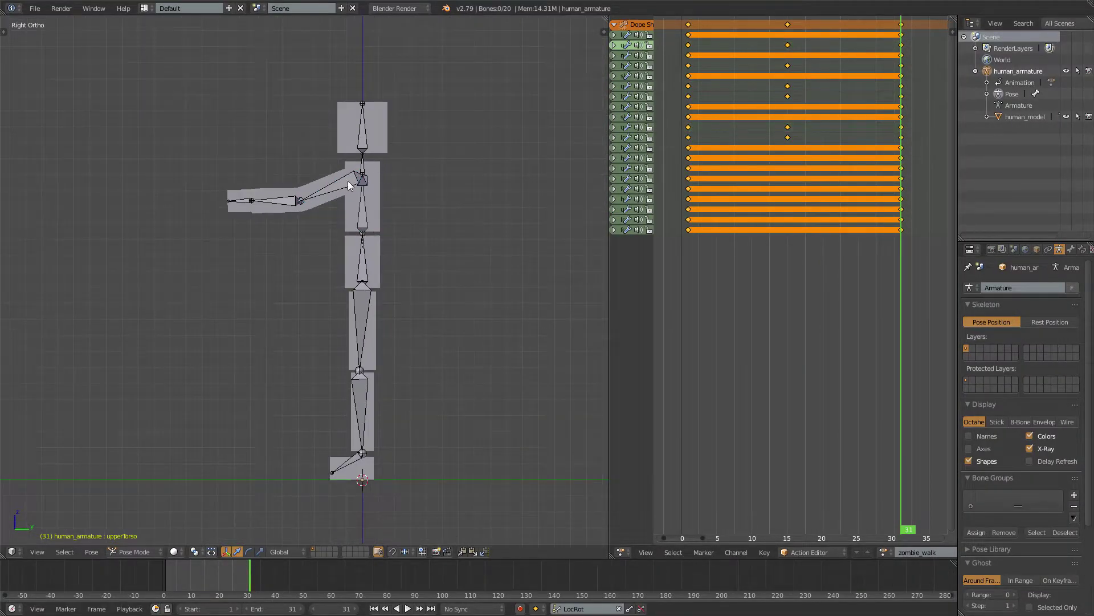
left_click_drag(782, 138, 790, 115)
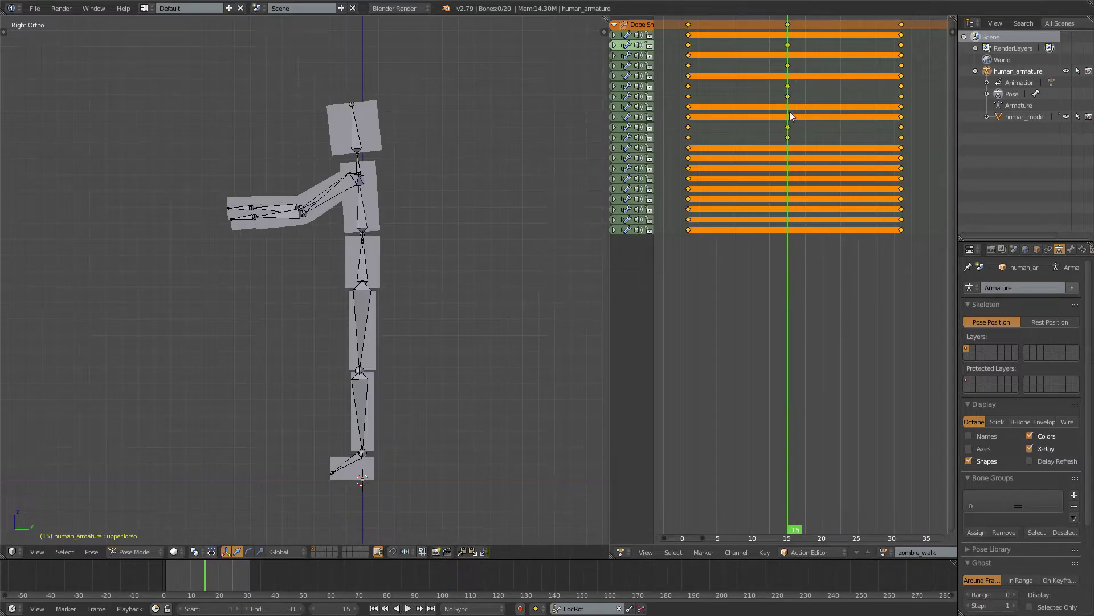
left_click(789, 25)
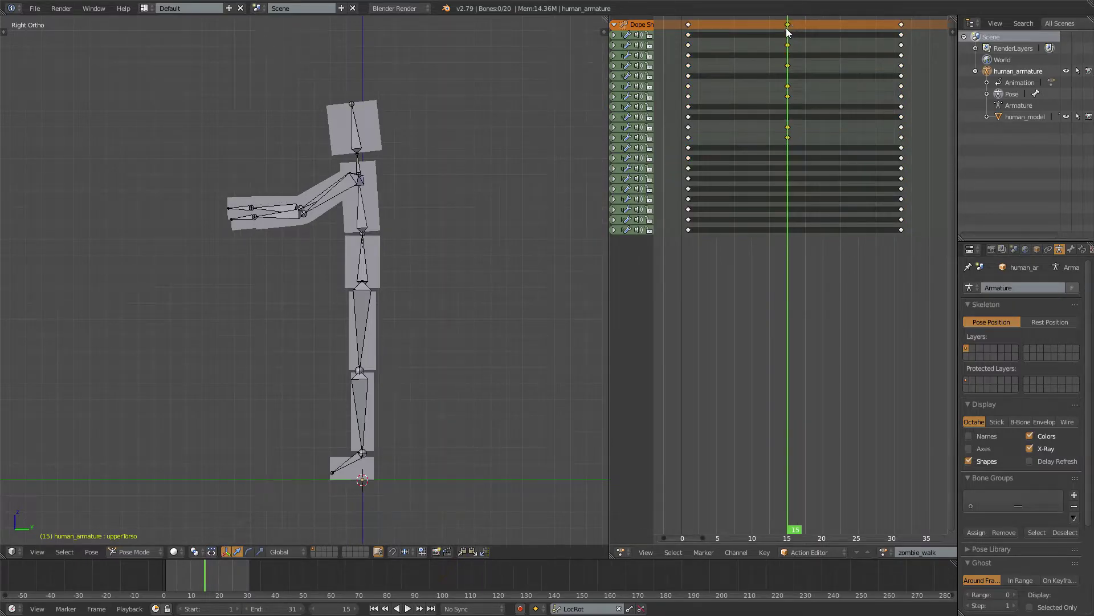
key("x")
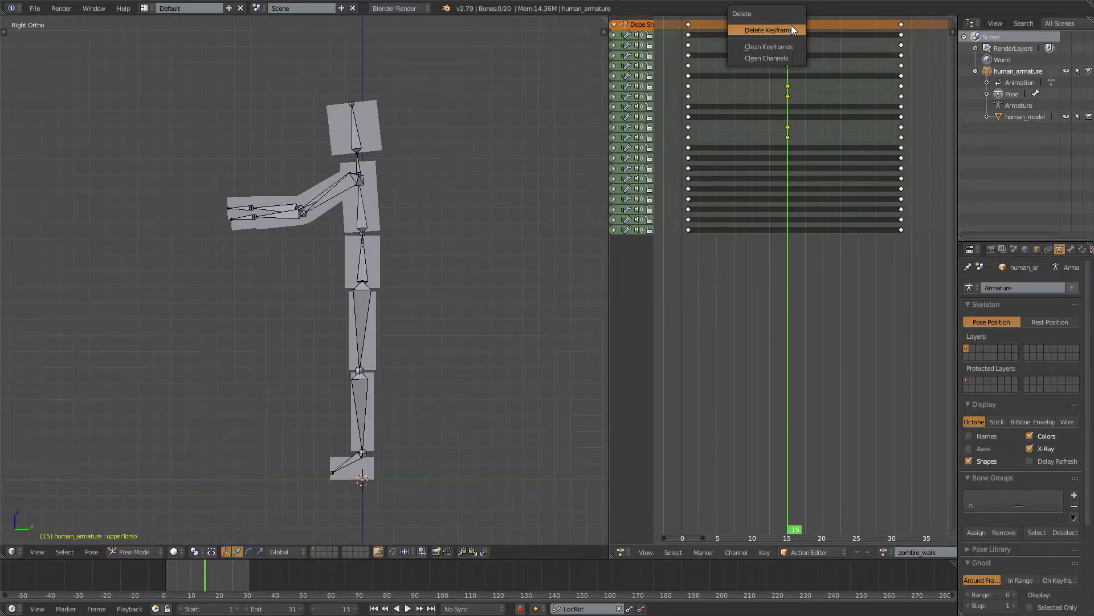
left_click(791, 27)
key("alt+a")
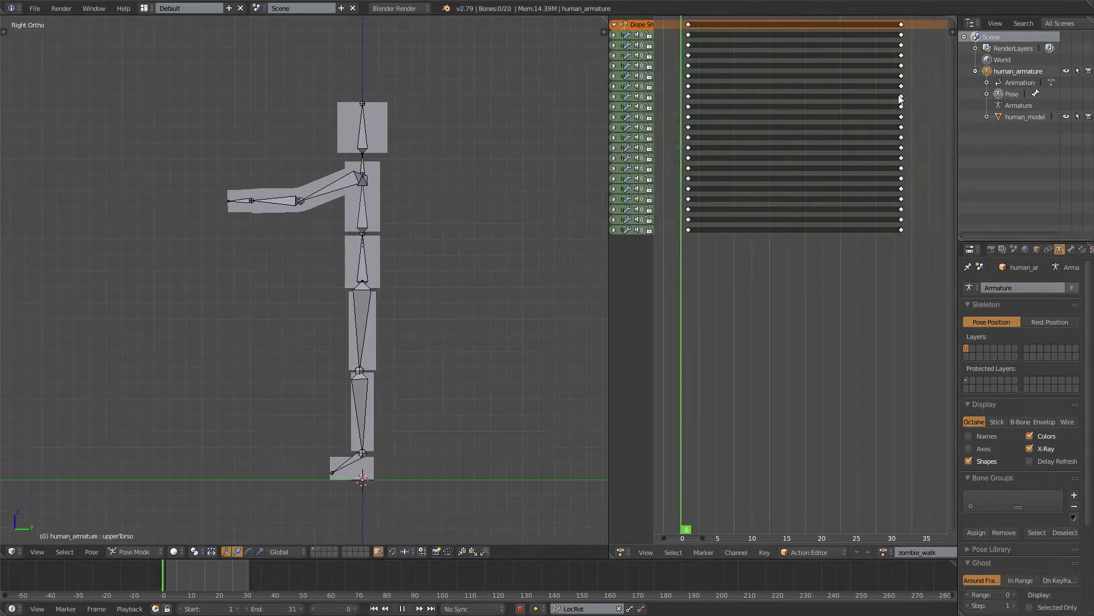
- At frame 1, swing the left upper leg forward about 16 degrees around the global X axis and turn its lower leg back to nearly vertical
left_click_drag(730, 113, 691, 121)
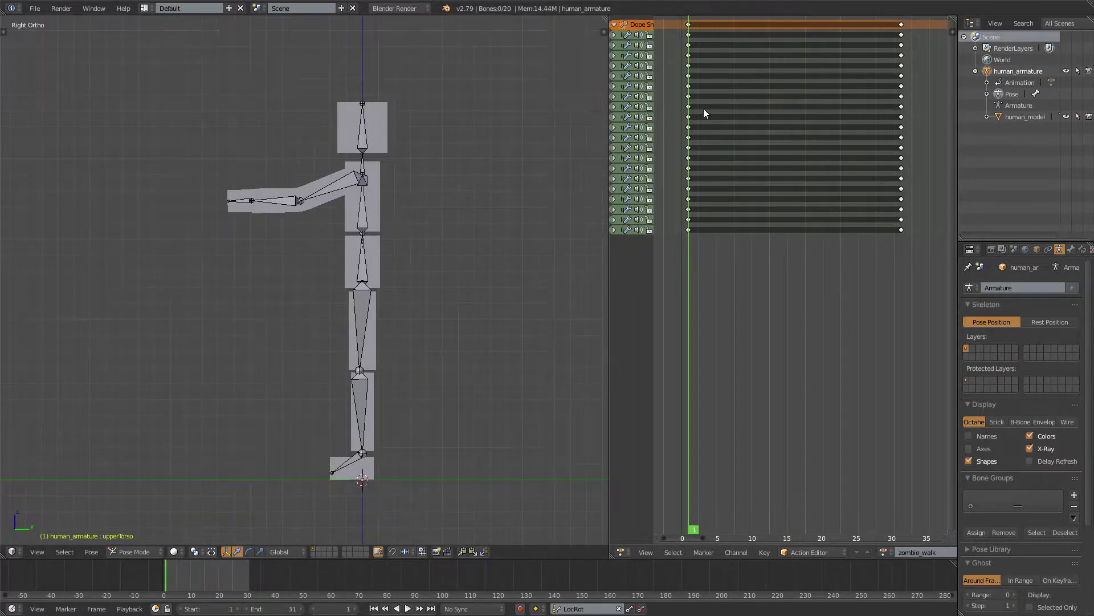
middle_click_drag(505, 189, 522, 143, "shift")
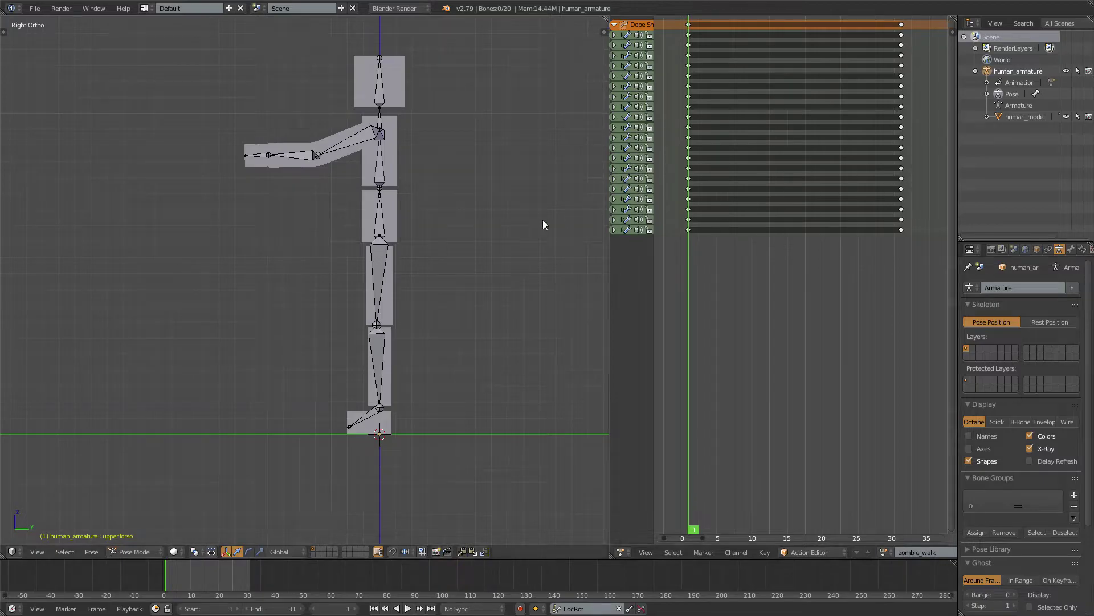
middle_click_drag(387, 362, 428, 318, "shift")
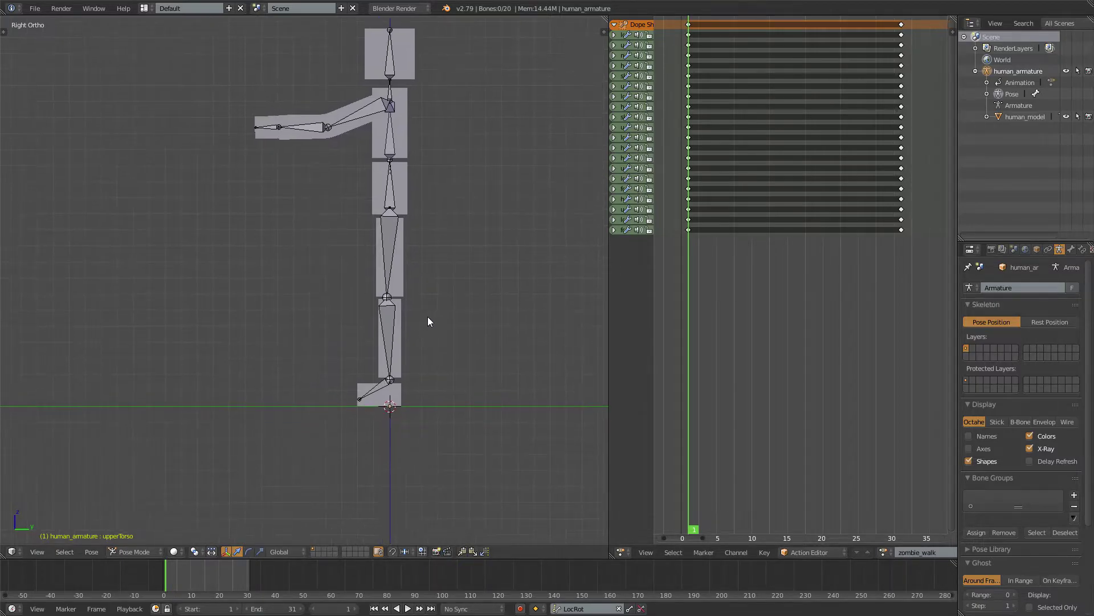
right_click(388, 248)
scroll(424, 217, "up", 2)
key("r")
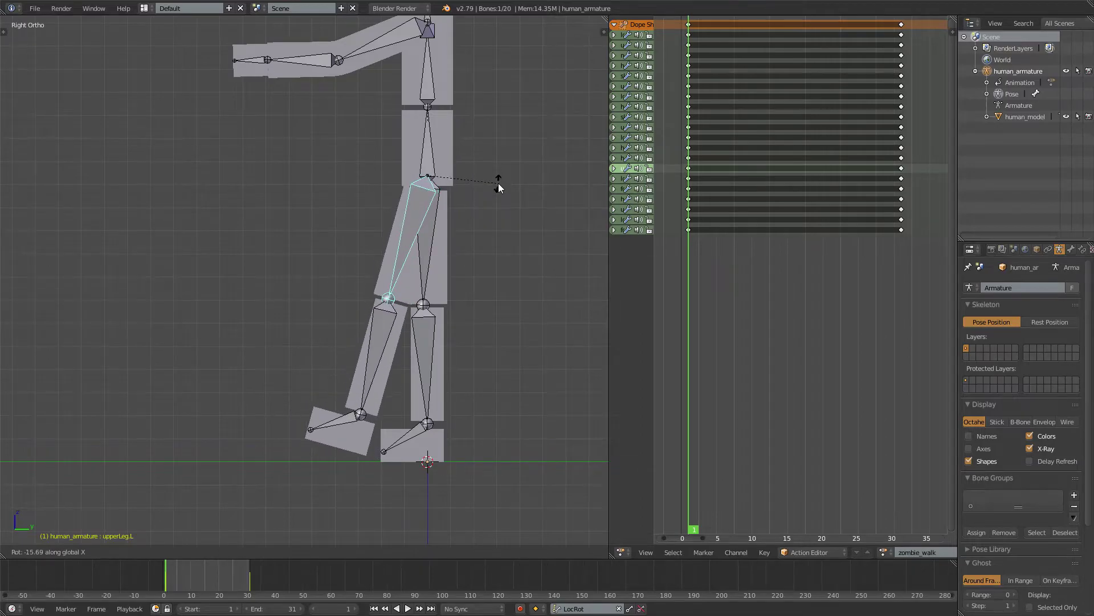
left_click(498, 186)
right_click(363, 335)
key("r")
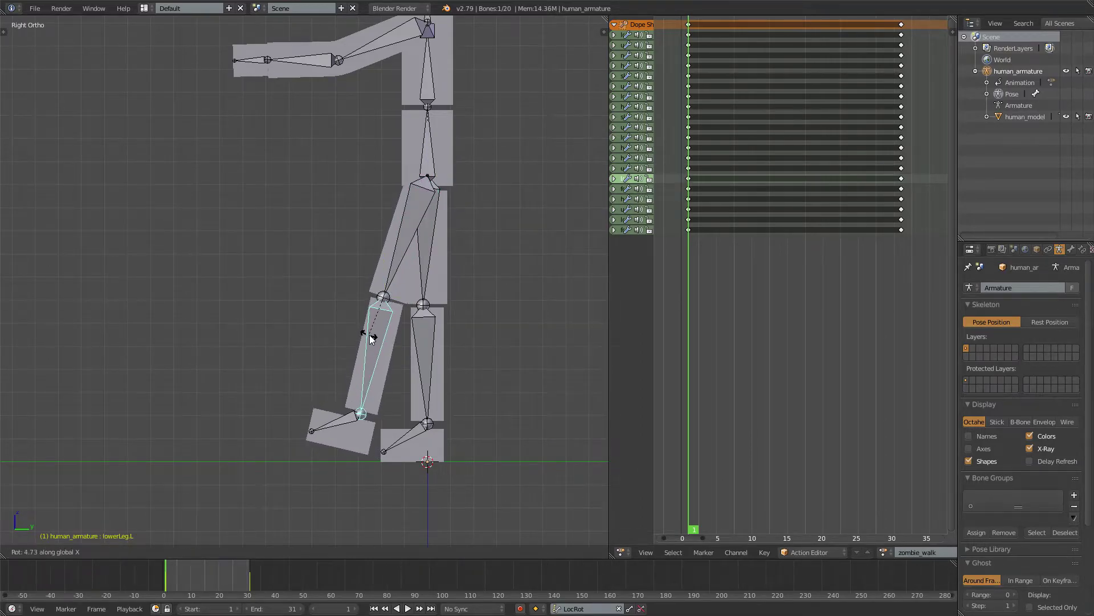
right_click(374, 335)
- Swing the right upper leg backward and bend its lower leg further back to form the trailing leg
right_click(434, 258)
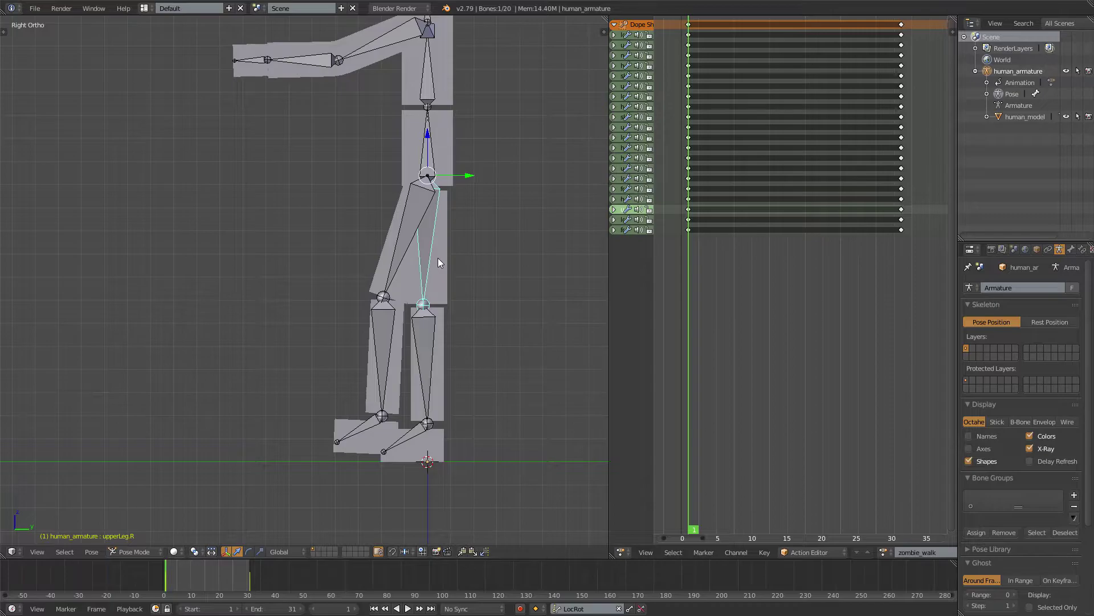
key("r")
left_click(459, 255)
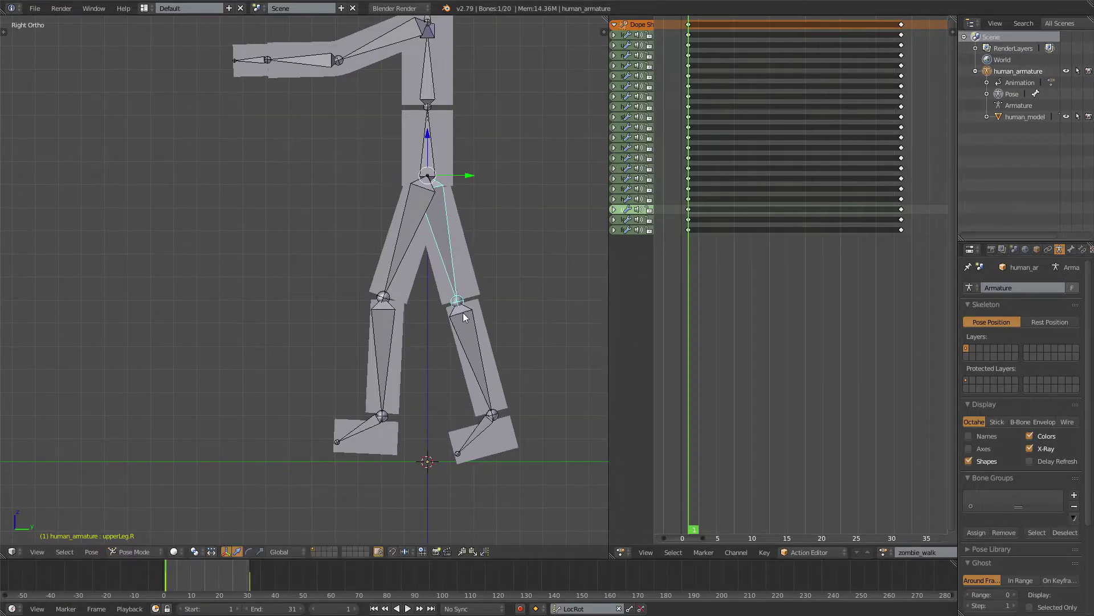
right_click(464, 317)
key("r")
left_click(470, 319)
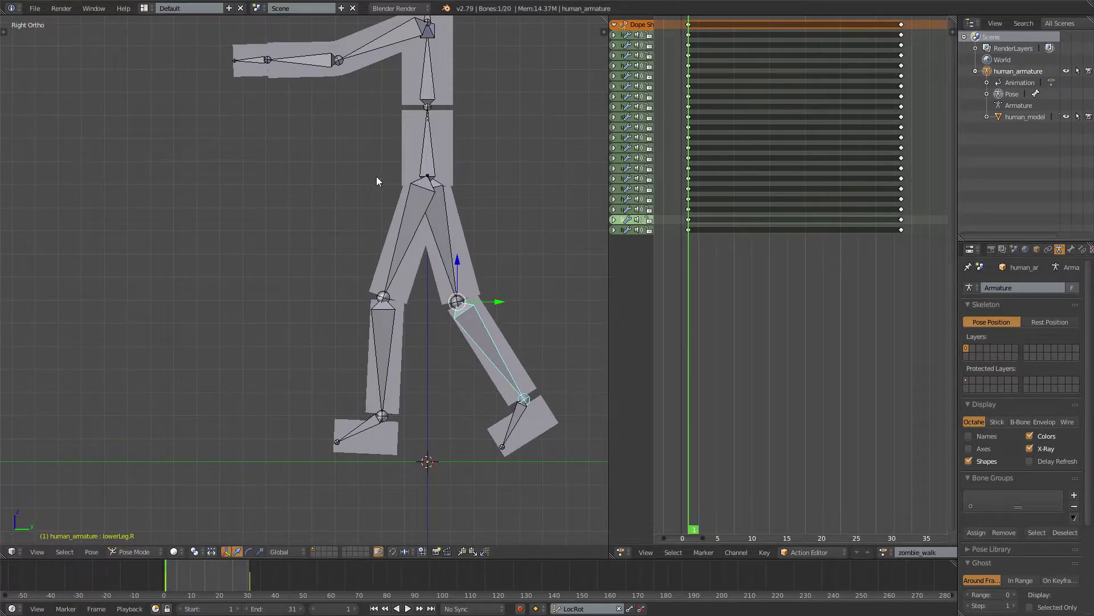
- Select all bones and keyframe the stride pose at frame 1
right_click(445, 261)
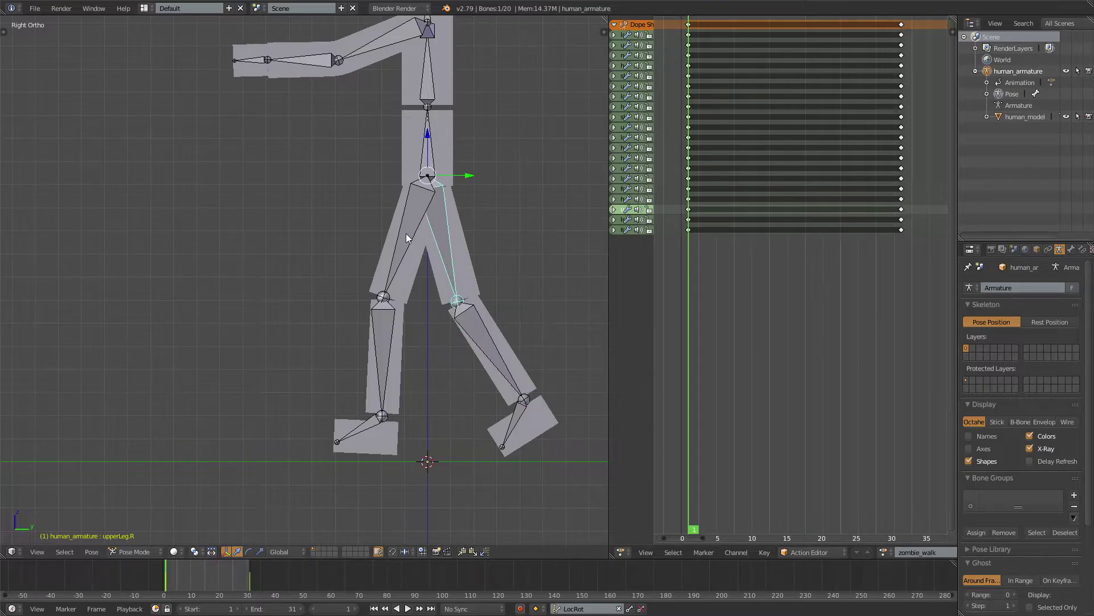
key("a")
key("a")
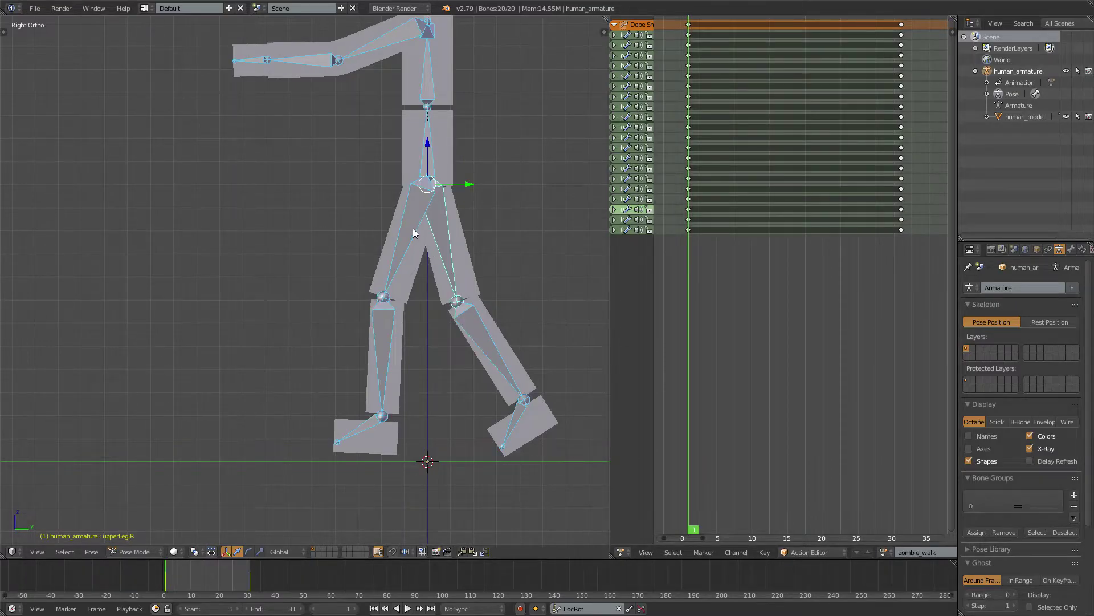
key("i")
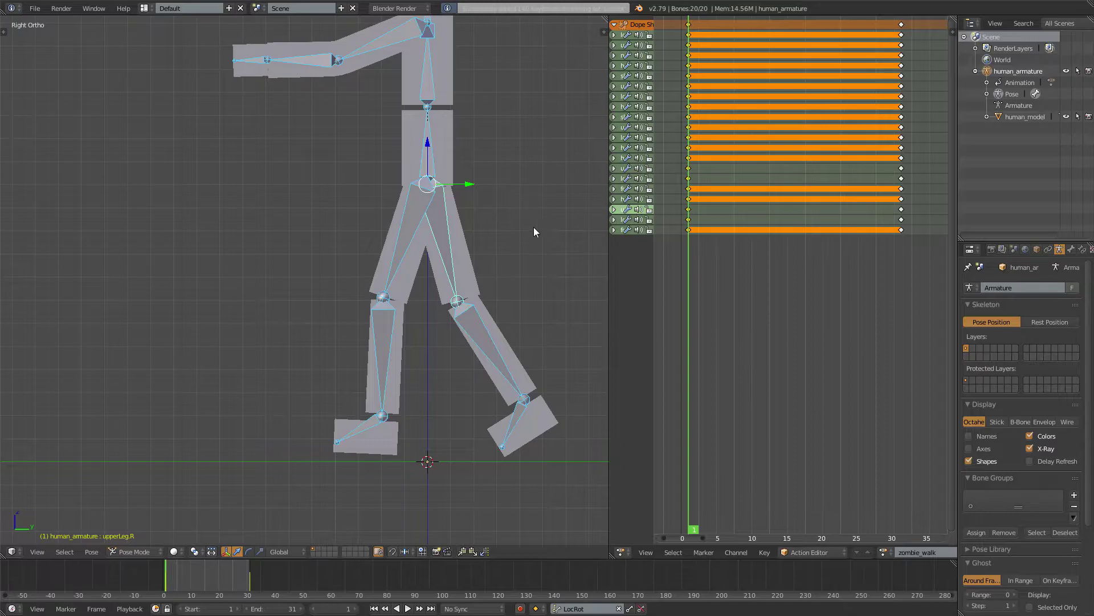
- Copy the stride pose of all bones, paste it at frame 31 and keyframe it there
scroll(451, 268, "down", 2)
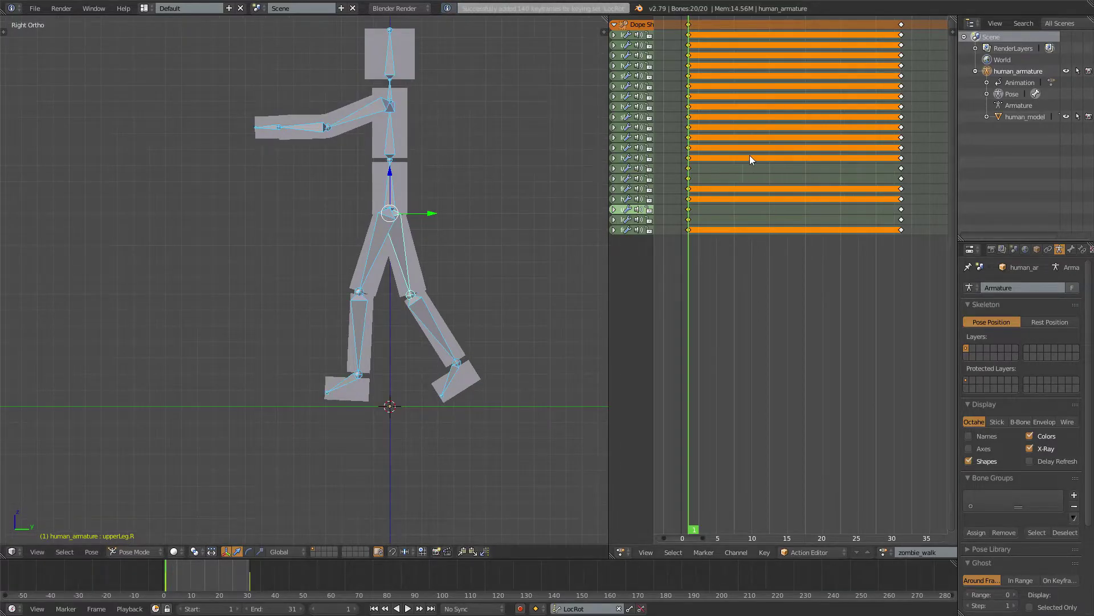
key("ctrl+c")
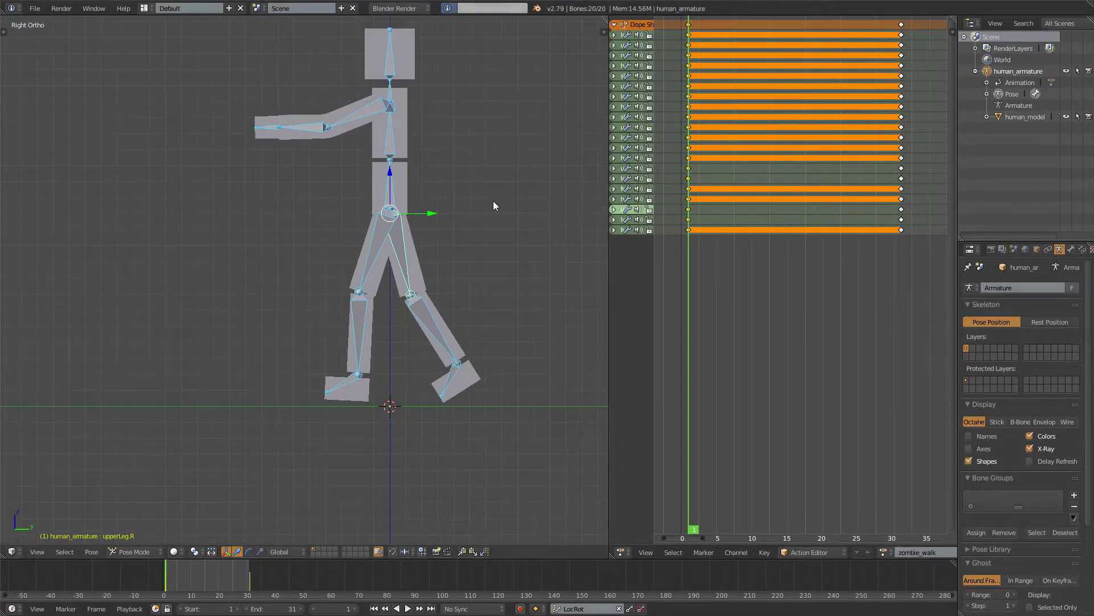
key("shift+Right")
key("ctrl+v")
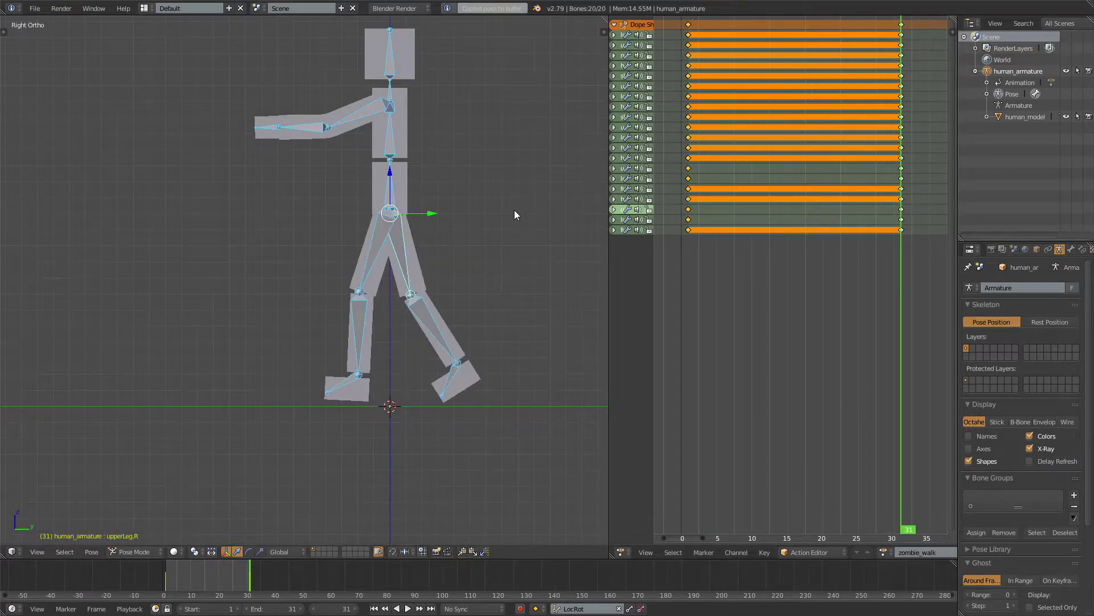
key("i")
- Play back the action from the start to check that the first and last poses match
key("shift+Left")
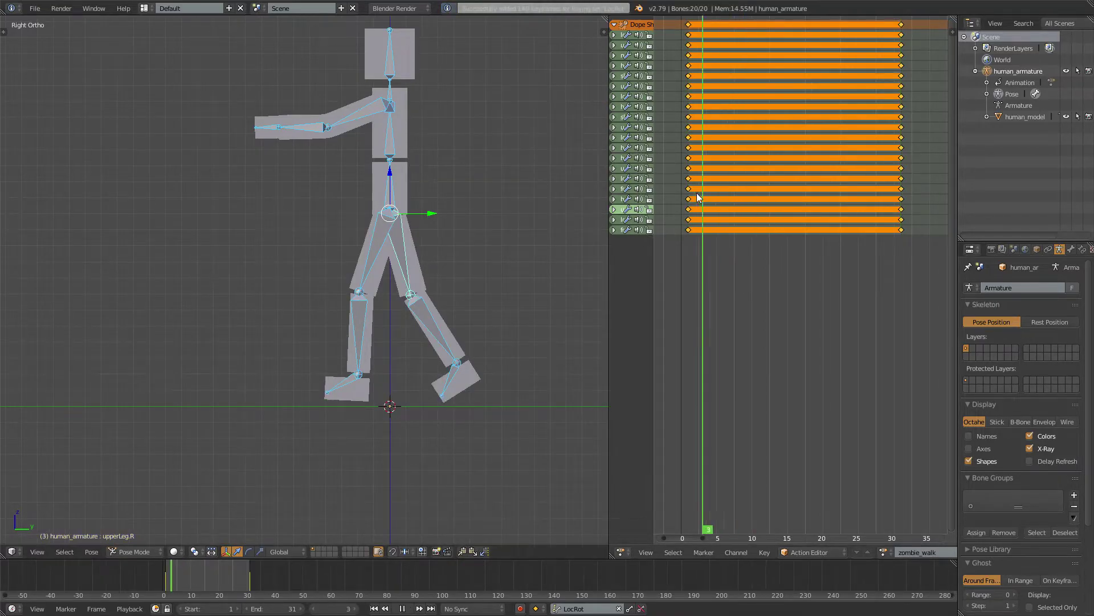
key("alt+a")
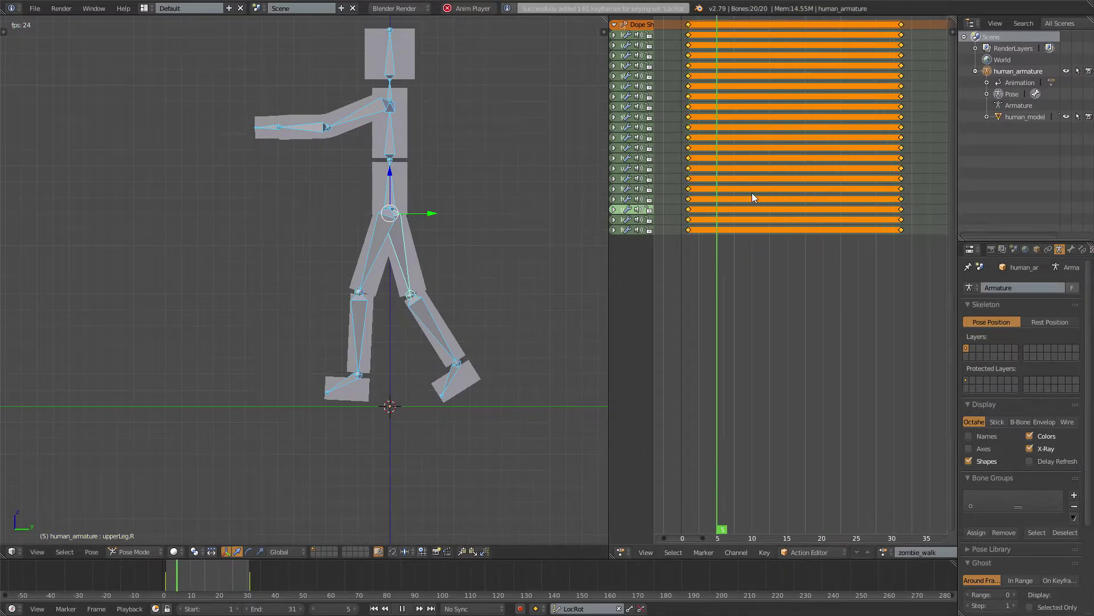
key("Escape")
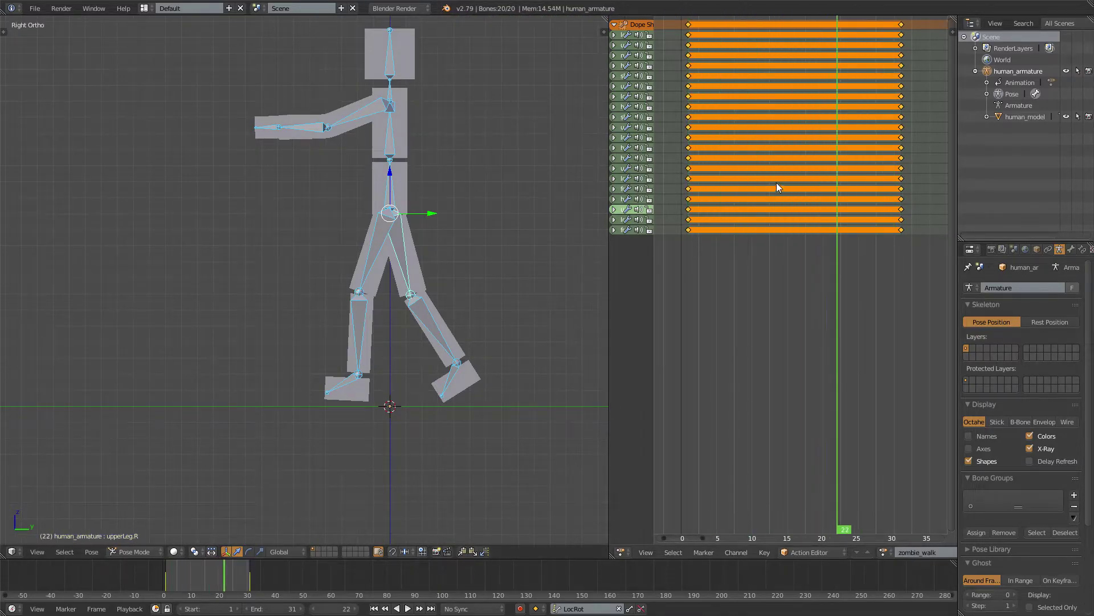
- At frame 16, swing the right upper leg forward about 35 degrees around the global X axis
left_click_drag(805, 165, 796, 168)
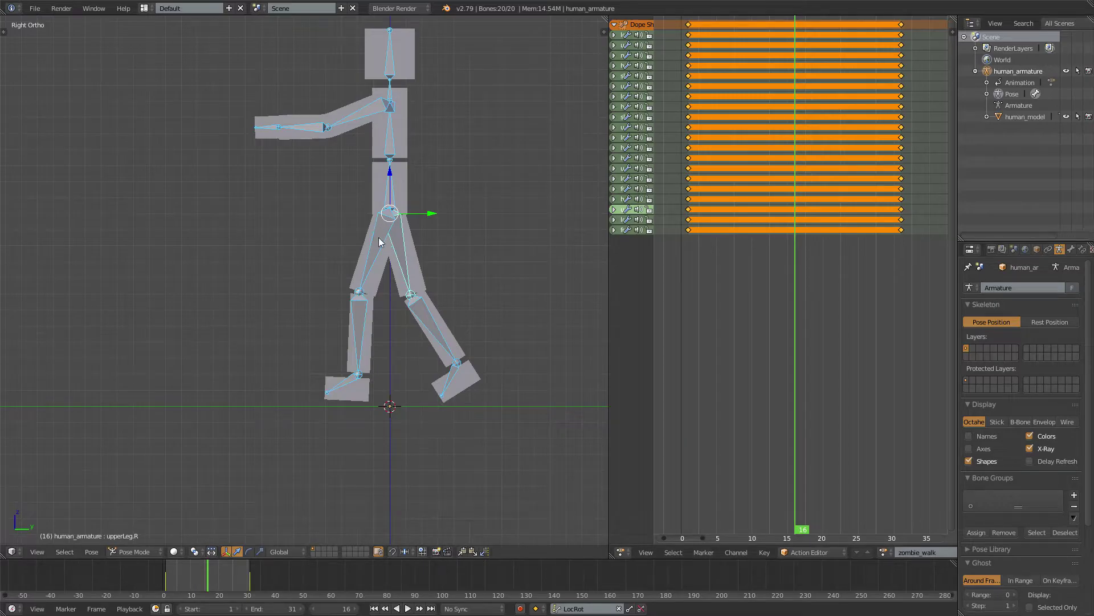
right_click(402, 249)
scroll(411, 244, "up", 2)
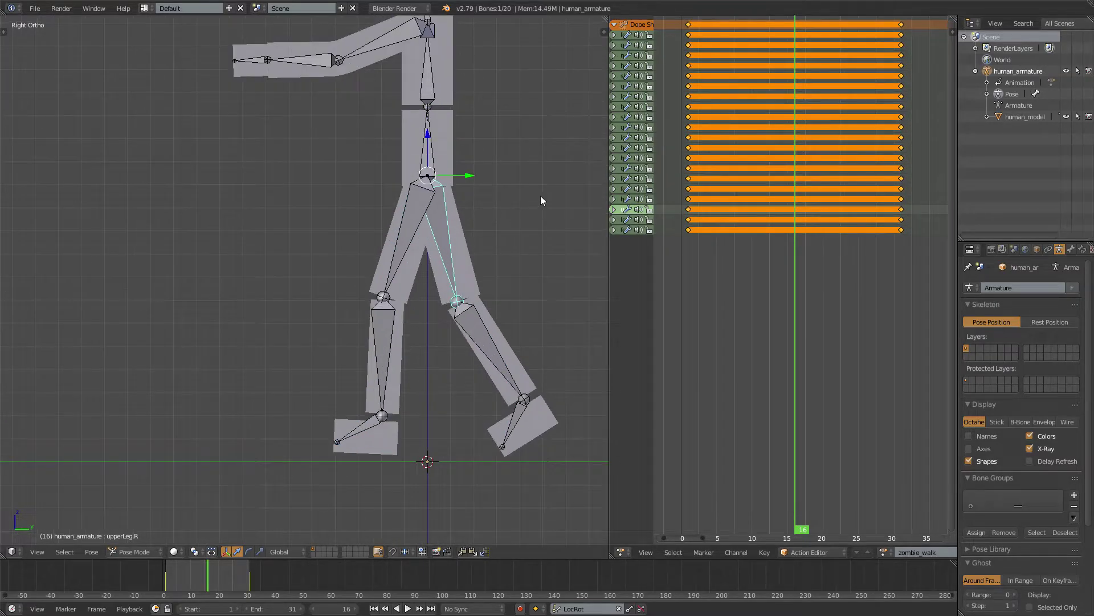
key("r")
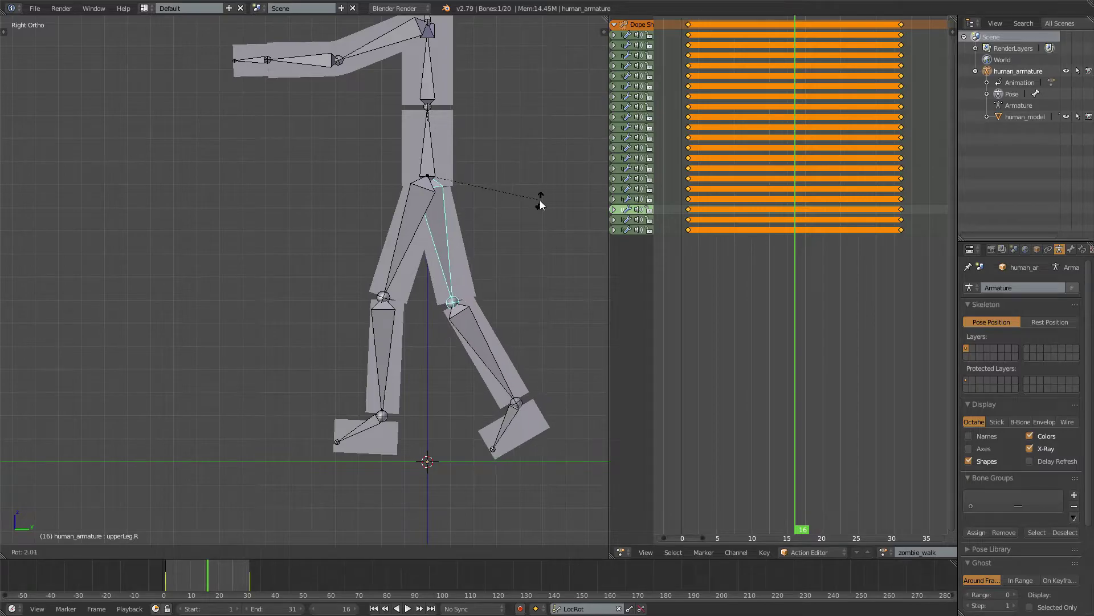
left_click(497, 245)
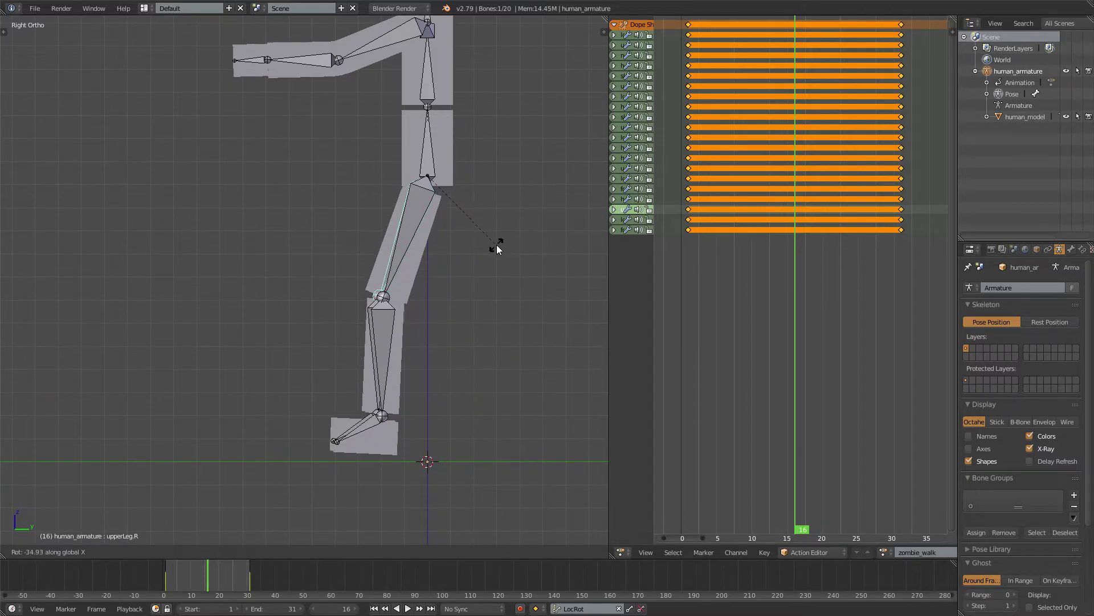
- At frame 16, swing the left upper leg backward around the global X axis into the opposite stride position
right_click(420, 235)
key("r")
key("x")
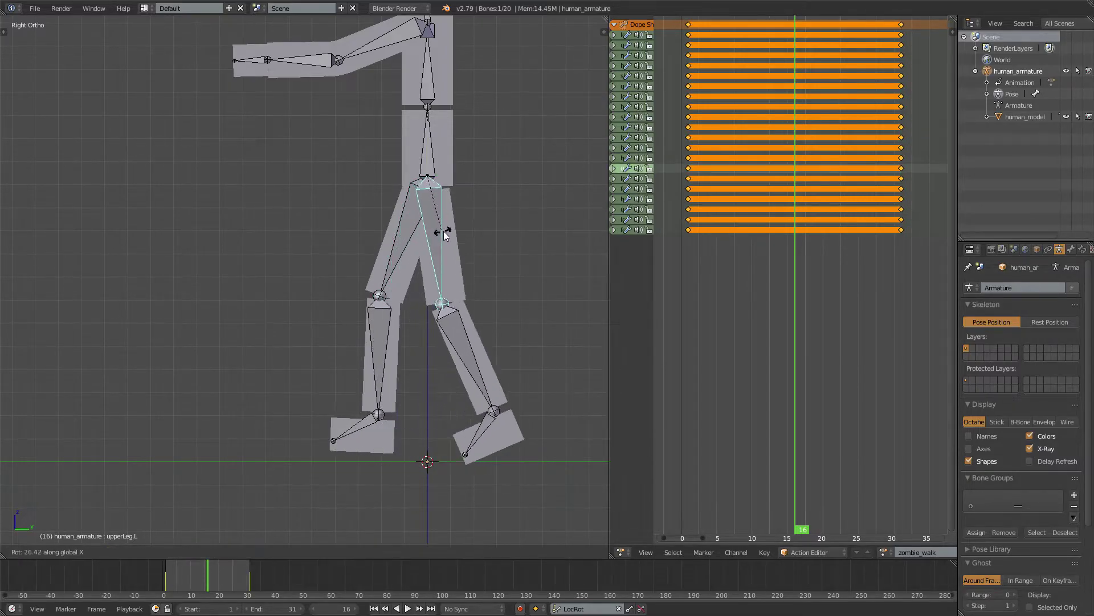
left_click(452, 235)
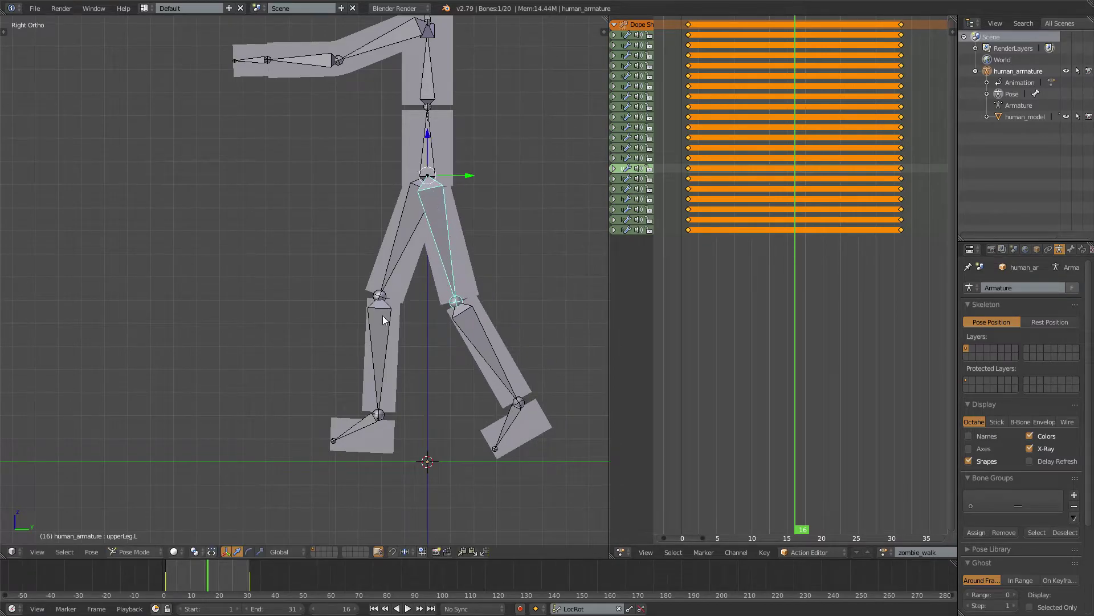
- At frame 16, rotate the left lower leg slightly back and the right lower leg slightly forward around the global X axis
right_click(382, 316)
right_click(471, 341)
key("r")
key("x")
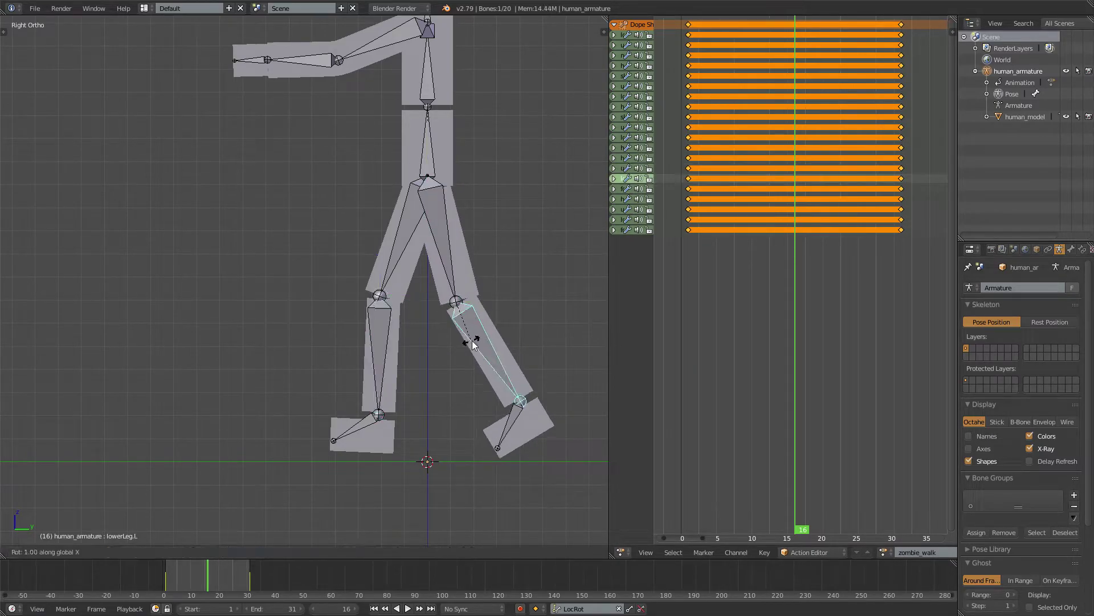
left_click(472, 339)
right_click(371, 333)
key("r")
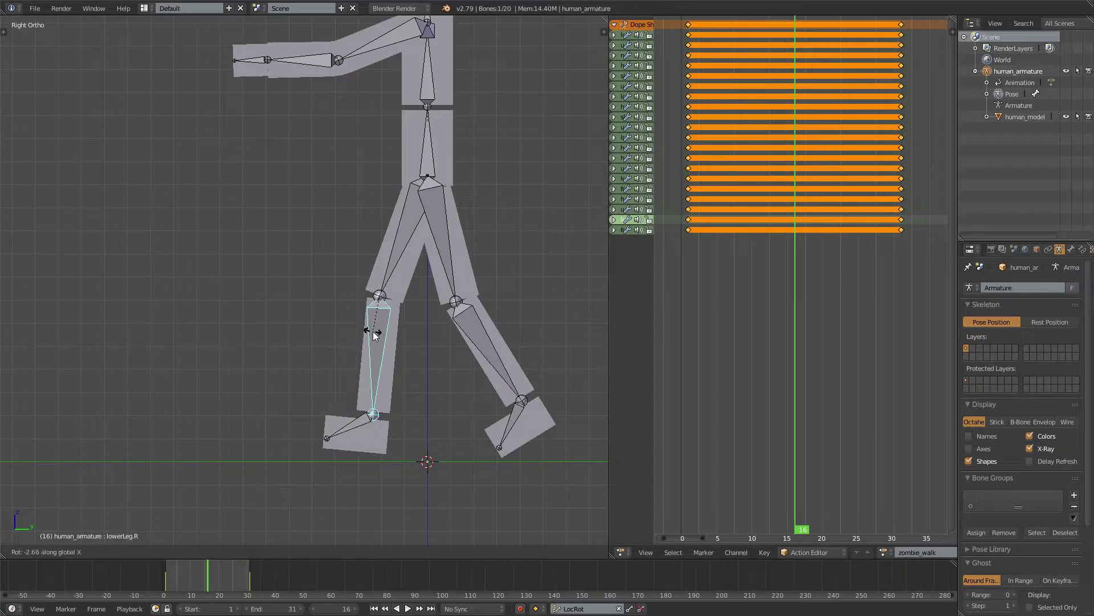
left_click(372, 331)
- Select the upper and lower bones of both legs and keyframe their mirrored stride pose at frame 16
right_click(392, 261)
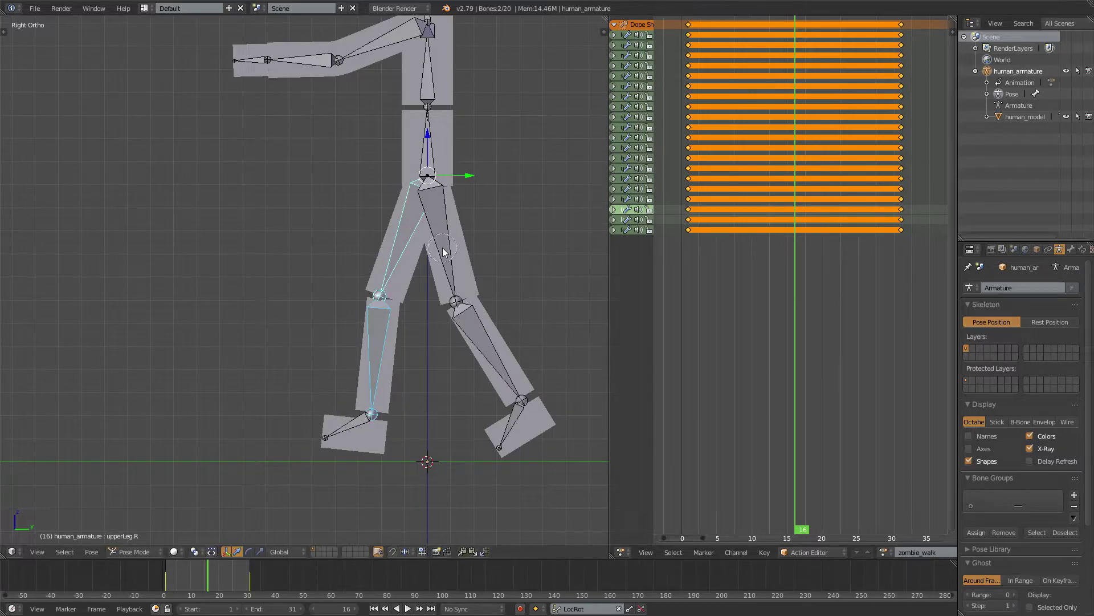
key("c")
left_click(458, 298)
key("i")
- Play back and scrub through the walk action to check how the legs pass each other
key("alt+a")
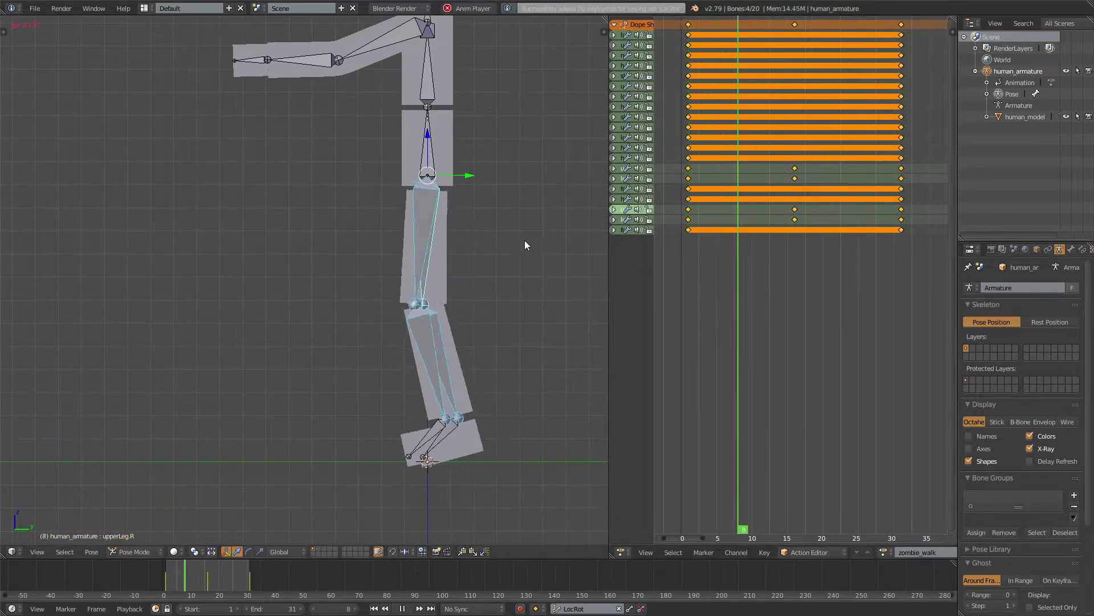
scroll(466, 272, "down", 3)
middle_click_drag(467, 272, 504, 270)
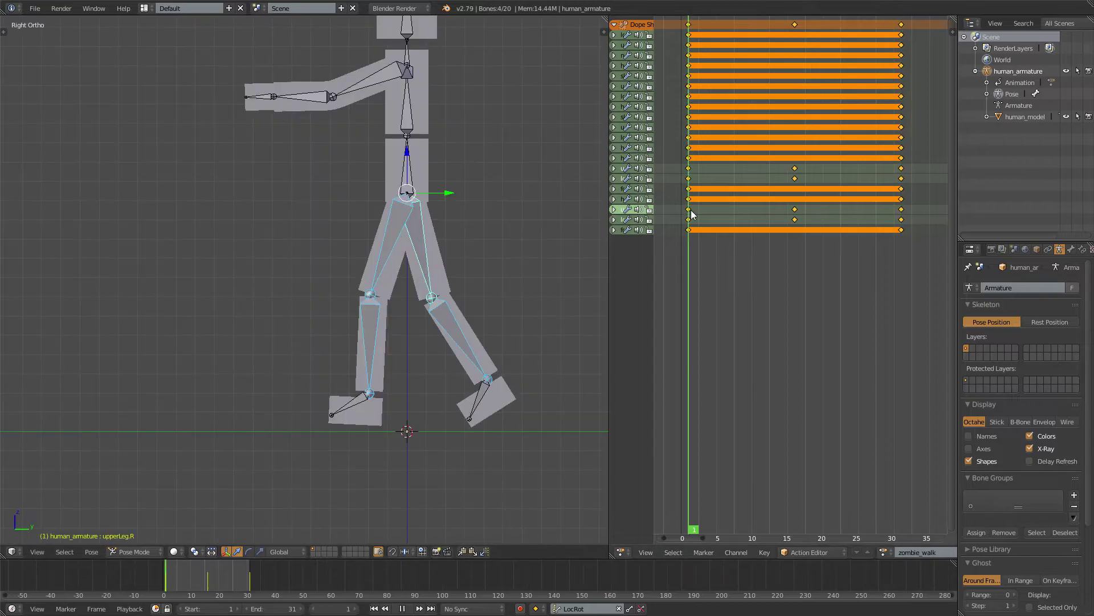
left_click_drag(690, 210, 740, 207)
middle_click_drag(398, 260, 356, 203, "shift")
scroll(356, 204, "up", 1)
left_click_drag(721, 201, 682, 190)
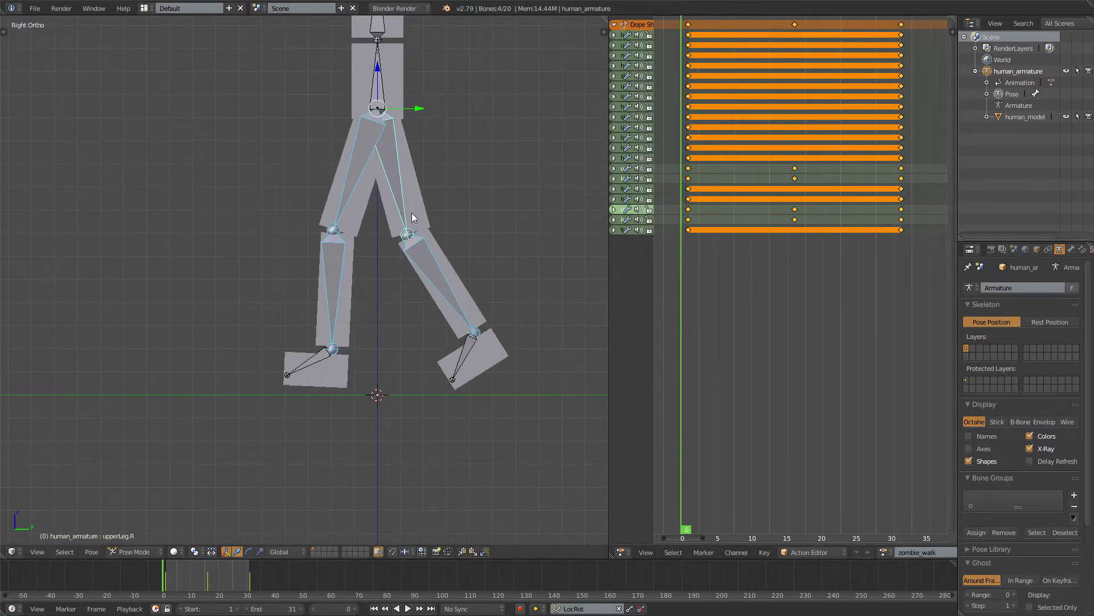
middle_click_drag(412, 214, 470, 229)
- At frame 8, tilt the left foot's toes up about 9 degrees around the global X axis
left_click_drag(690, 228, 738, 232)
key("Escape")
key("KP_1")
key("KP_3")
middle_click_drag(430, 351, 407, 309, "shift")
scroll(399, 303, "up", 1)
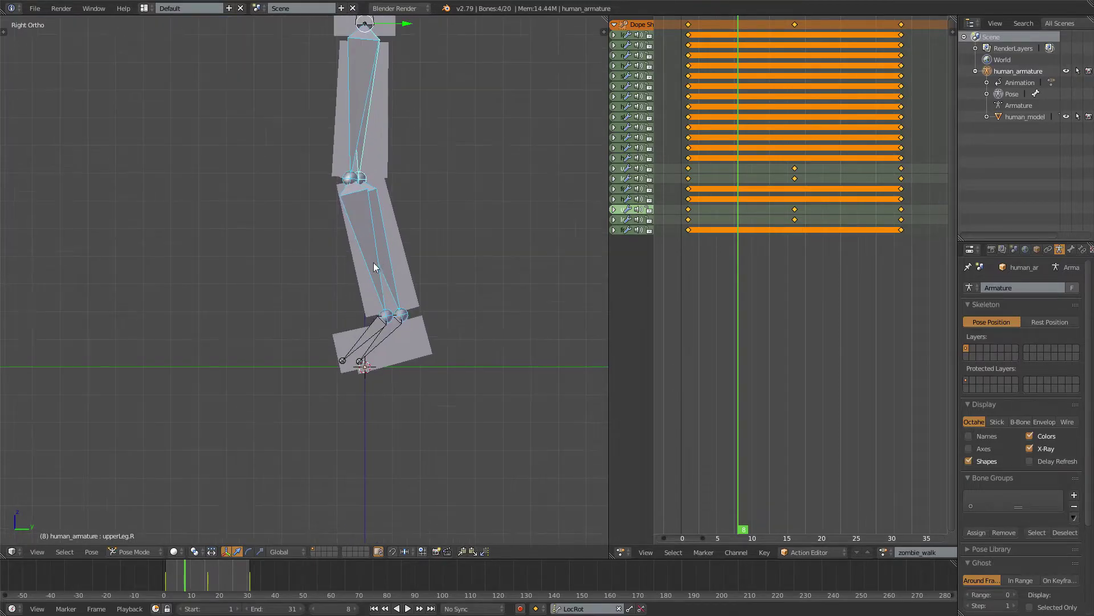
key("a")
right_click(396, 328)
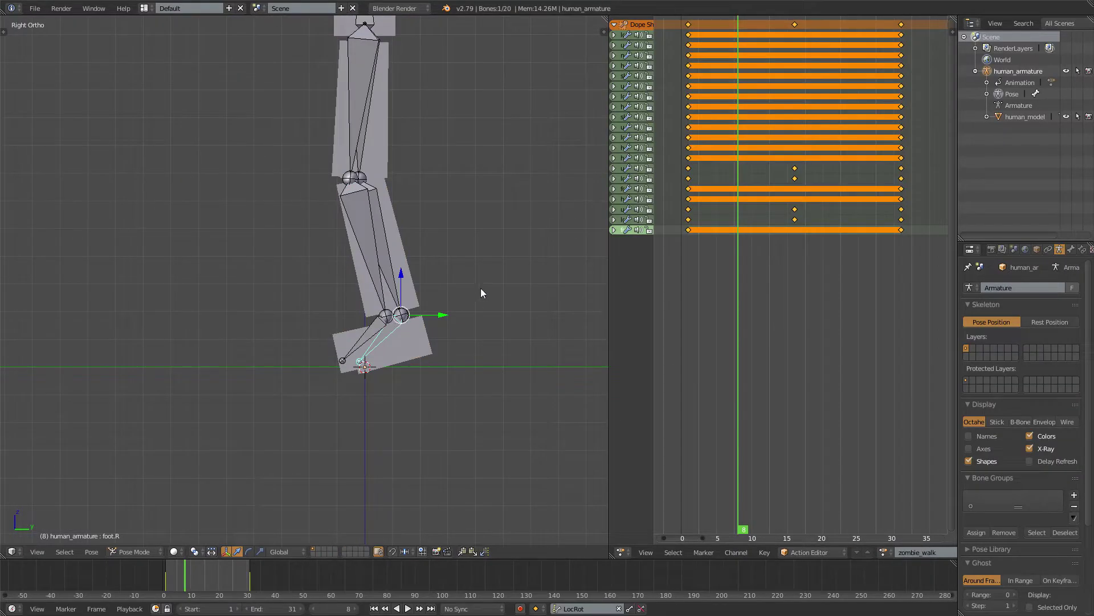
right_click(395, 330)
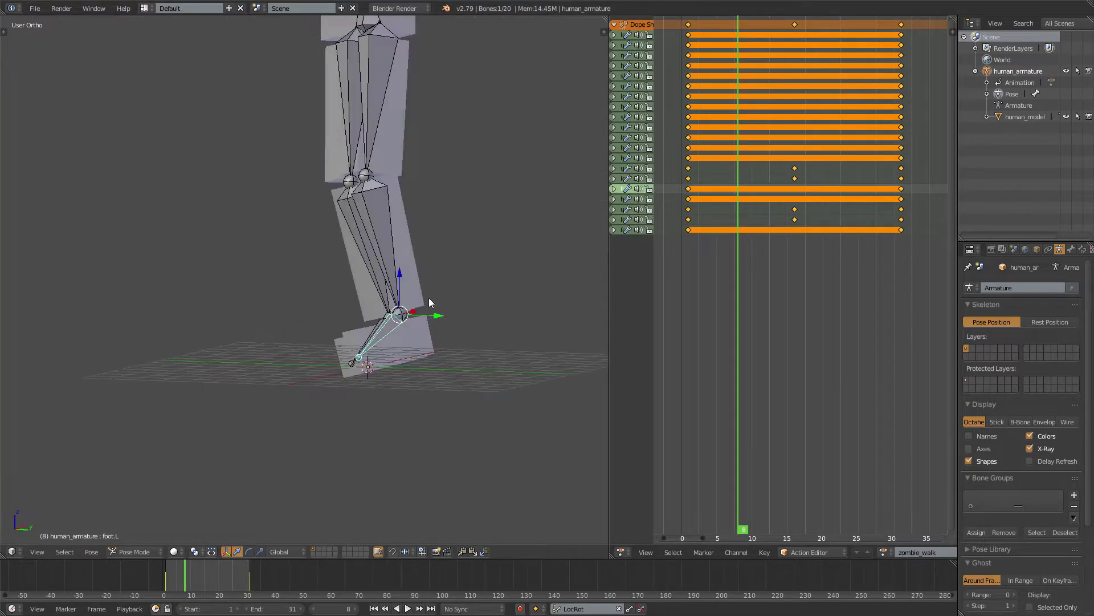
key("r")
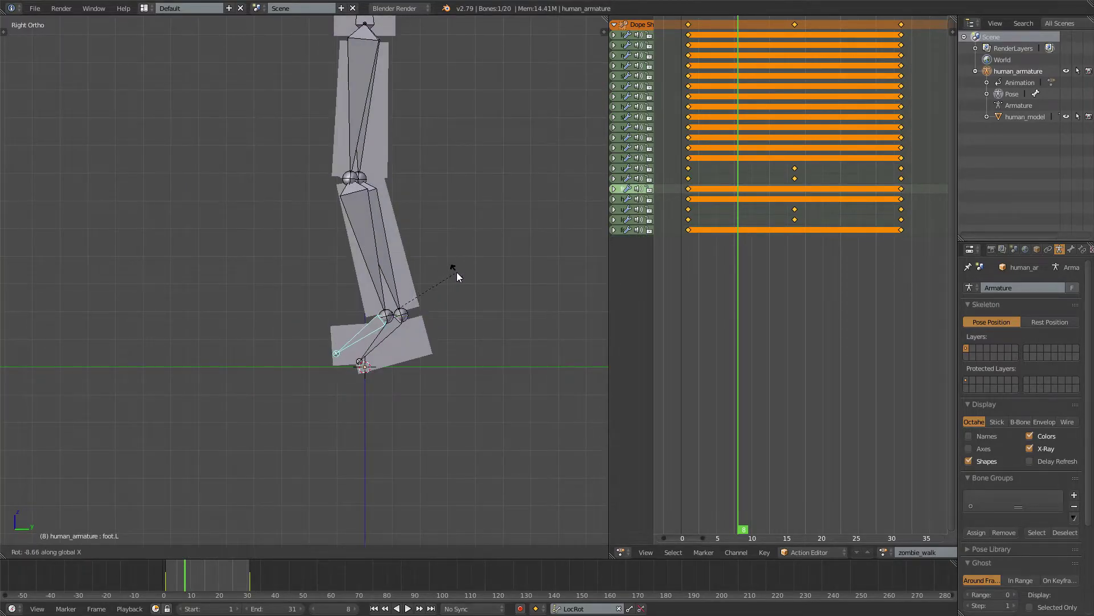
left_click(457, 272)
- At frame 8, rotate the left lower leg slightly forward and the left upper leg slightly backward
right_click(357, 212)
key("r")
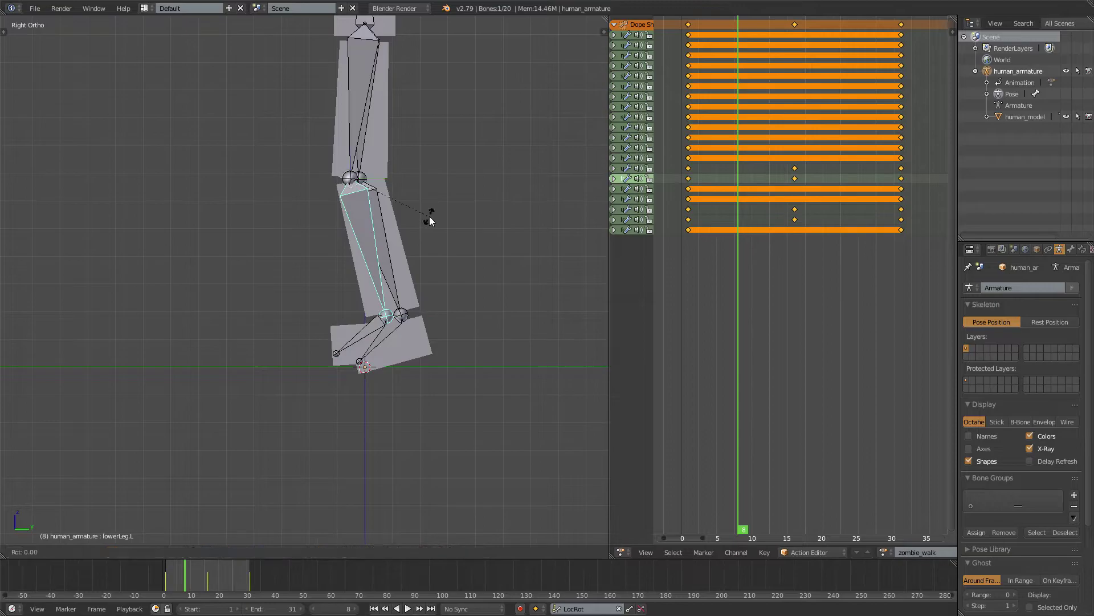
left_click(429, 222)
right_click(358, 163)
key("r")
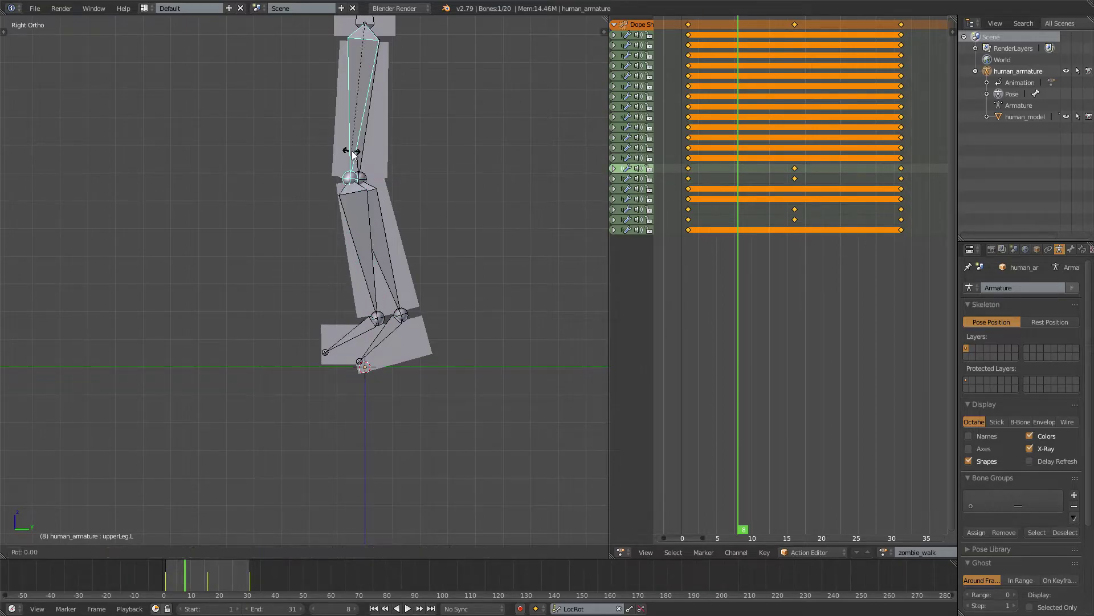
left_click(405, 254)
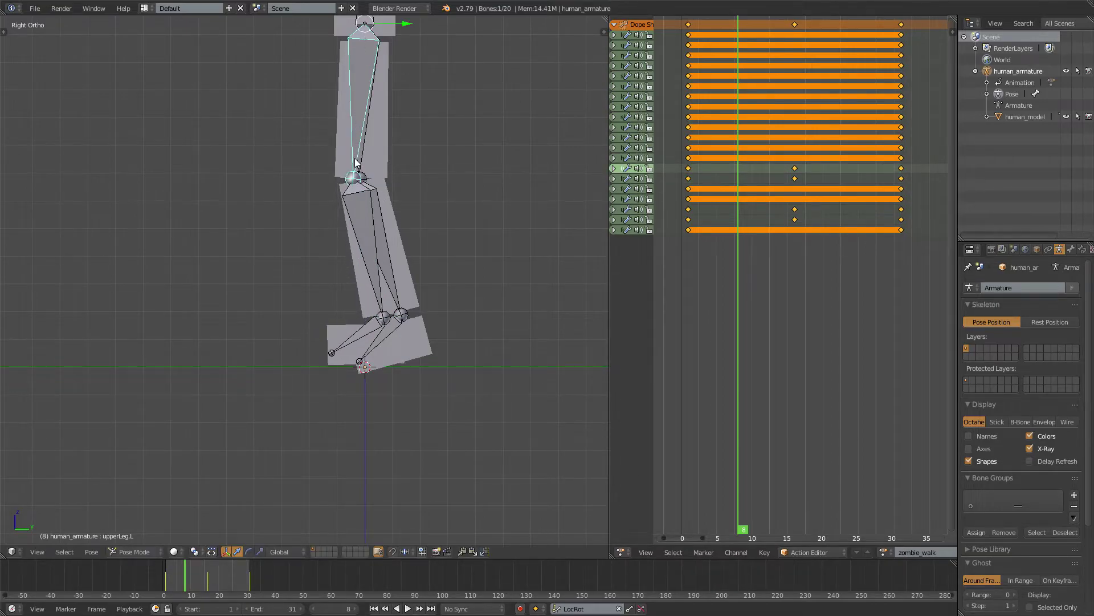
- Select the left upper leg, lower leg and foot bones and keyframe them at frame 8
right_click(372, 256, "shift")
right_click(368, 331, "shift")
middle_click_drag(367, 330, 446, 324)
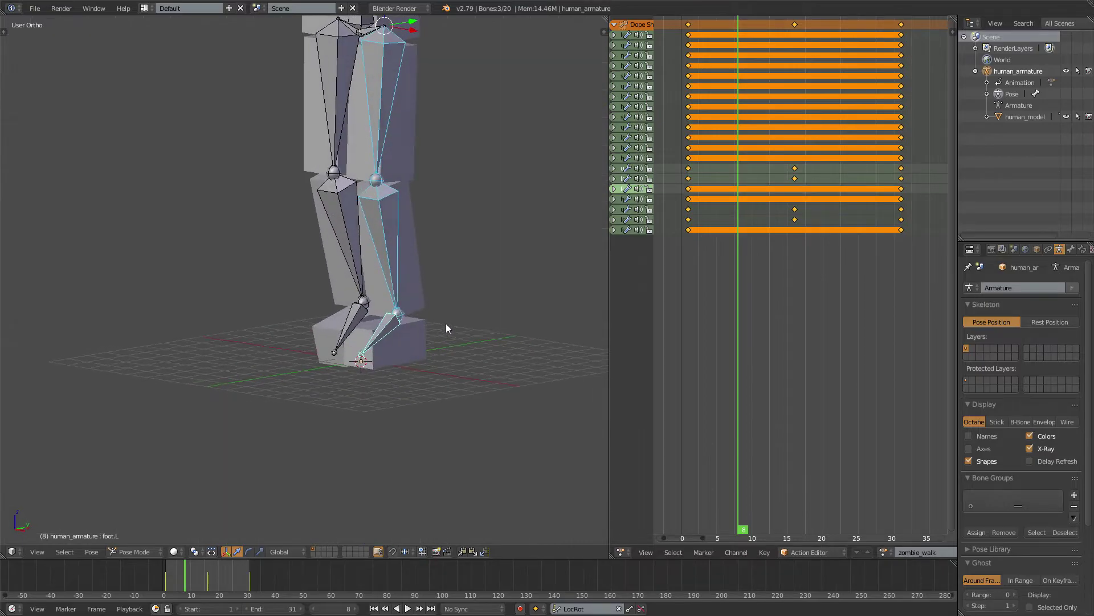
scroll(382, 220, "down", 2)
key("i")
- At frame 24, rotate the right lower leg slightly forward in the side view
left_click_drag(699, 200, 852, 196)
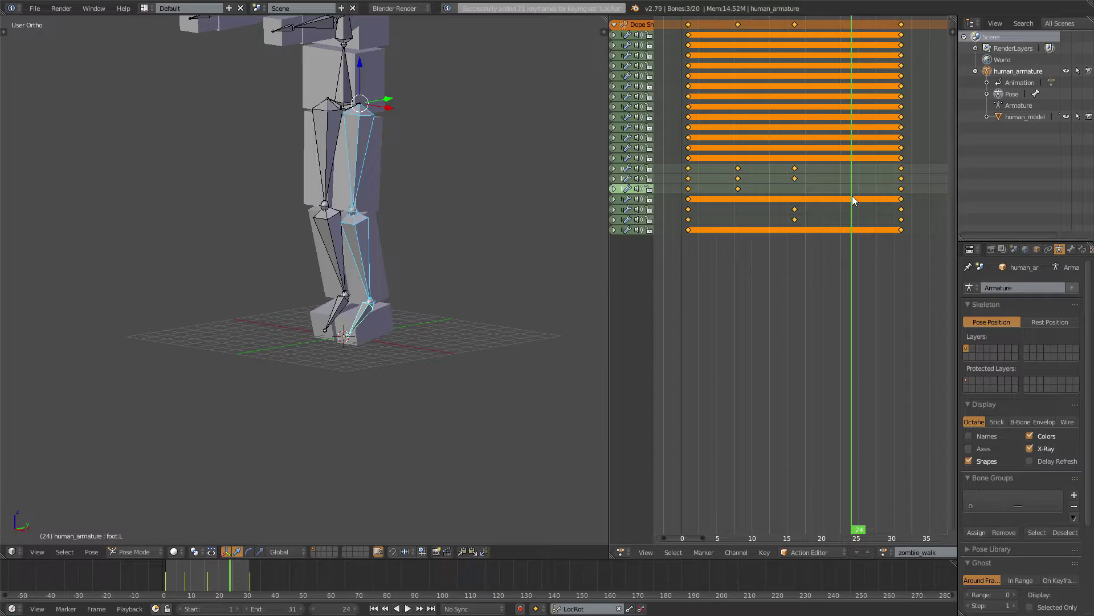
key("KP_3")
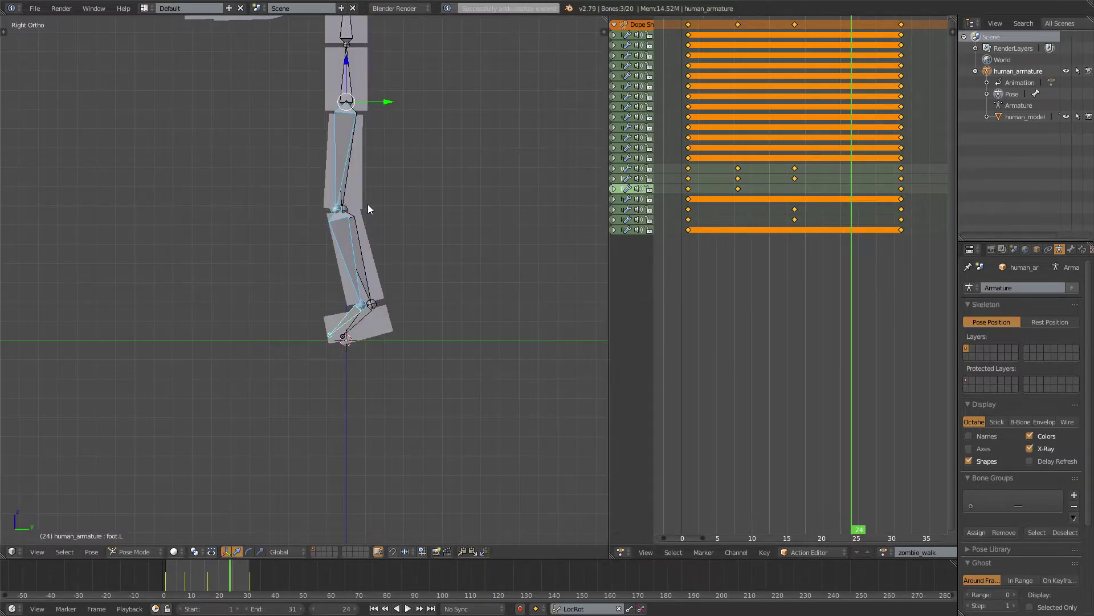
scroll(368, 209, "up", 2)
middle_click_drag(326, 227, 425, 231)
left_click_drag(797, 206, 851, 190)
key("KP_3")
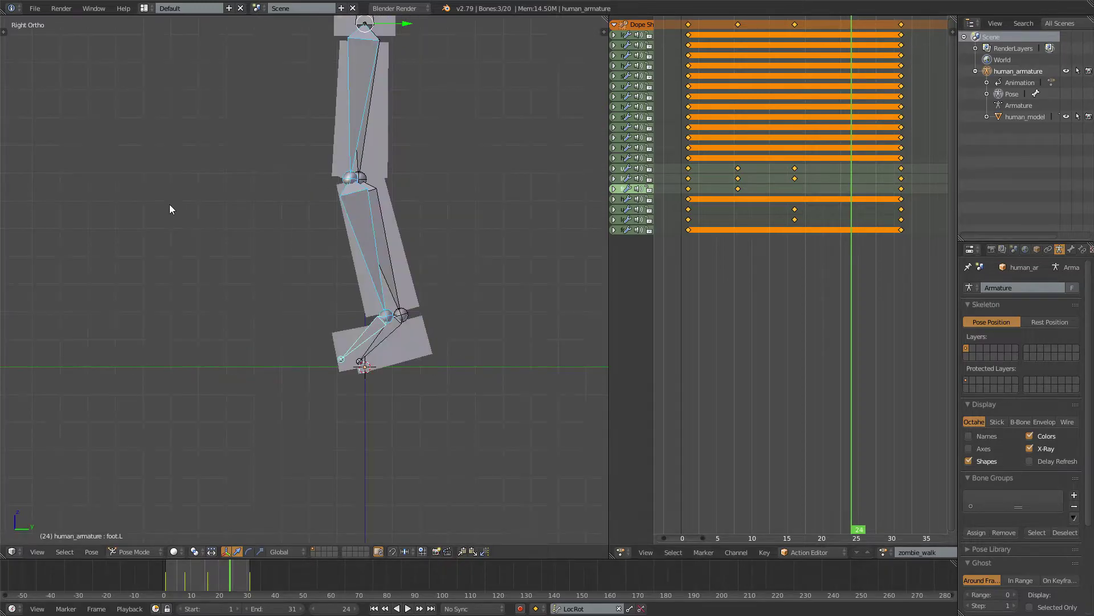
right_click(387, 254)
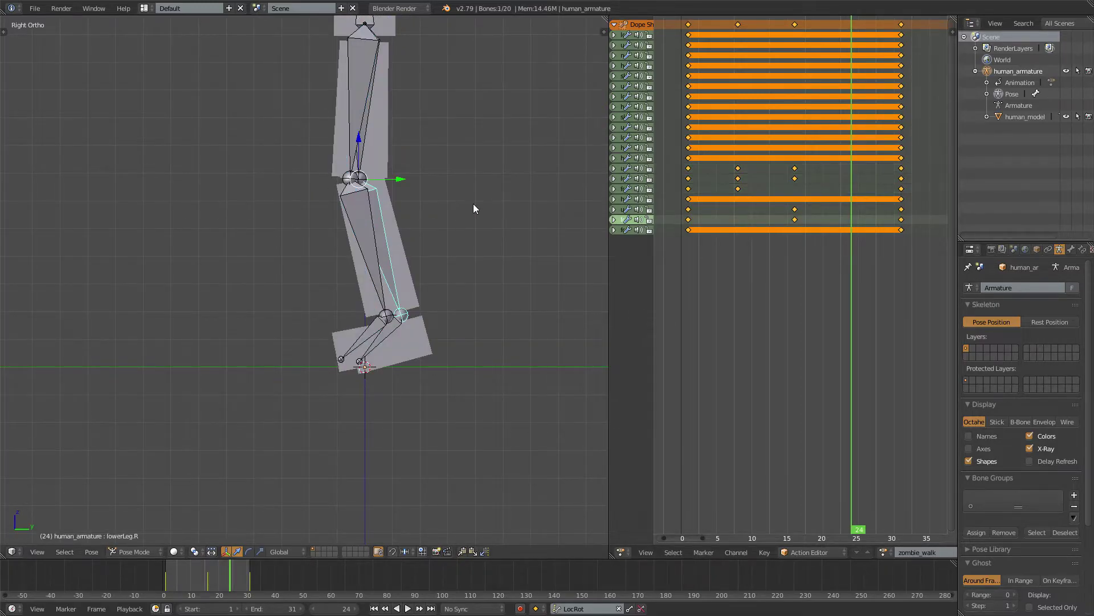
key("r")
left_click(471, 212)
- Tilt the right foot's toes up around the global X axis and keyframe the right foot and lower leg at frame 24
right_click(387, 331)
key("r")
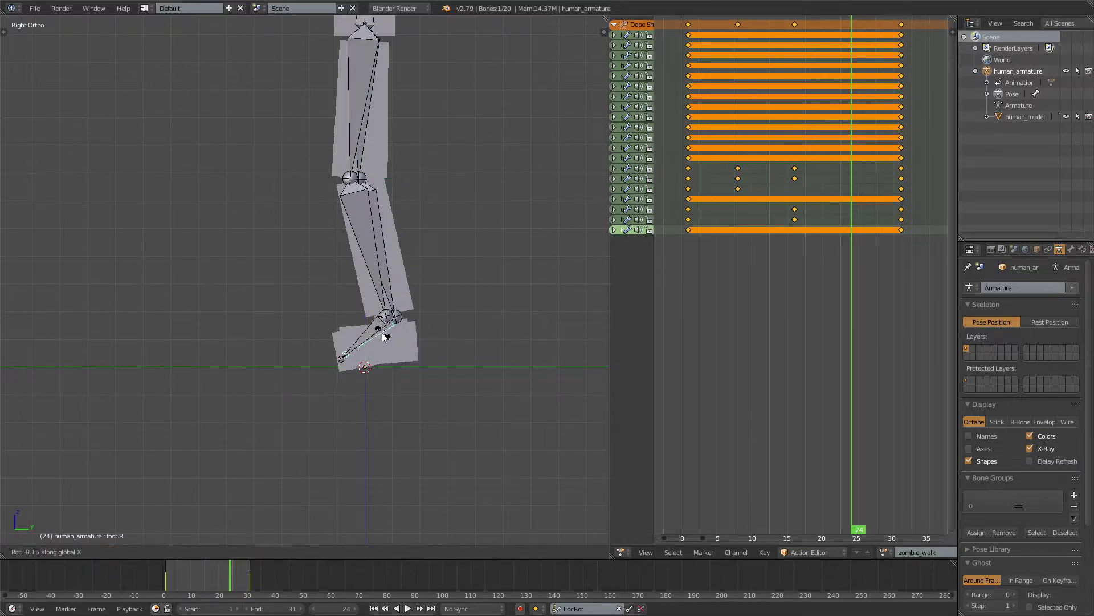
left_click(385, 333)
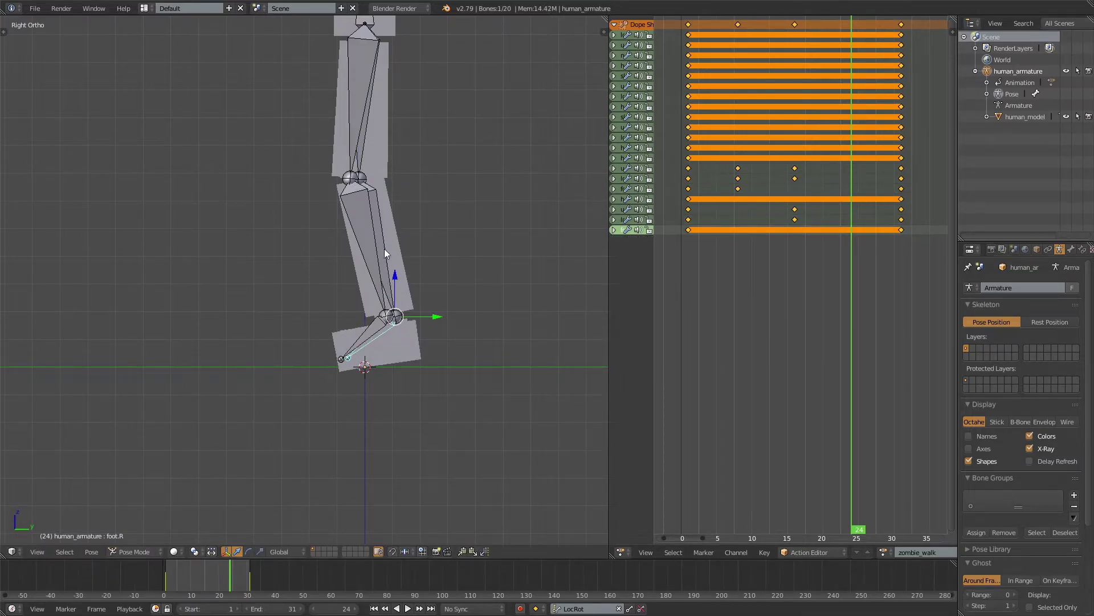
right_click(386, 267, "shift")
key("i")
- Play back the walk action and check the leg motion from an angled view and from the side
scroll(424, 271, "down", 3)
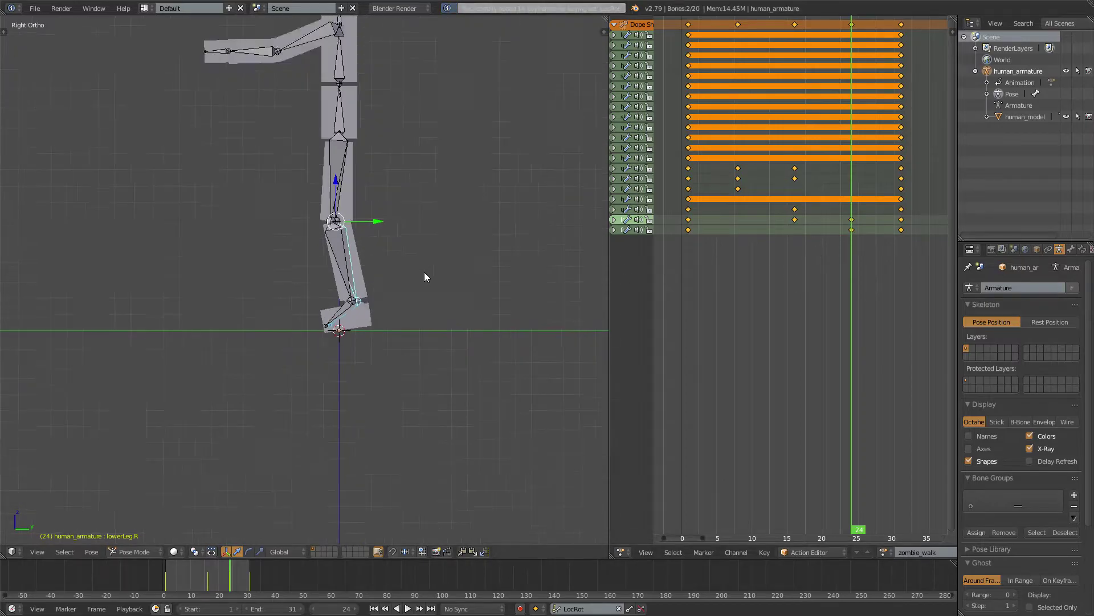
middle_click_drag(424, 272, 477, 276)
left_click(692, 222)
key("alt+a")
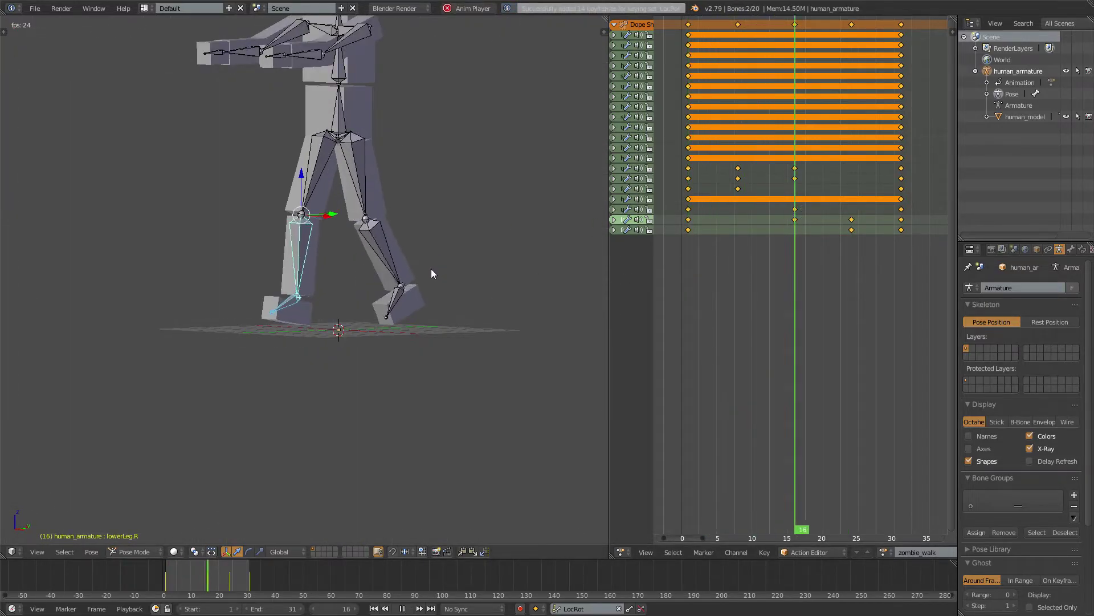
middle_click_drag(371, 279, 400, 261)
key("KP_3")
- At frame 1, rotate the trailing right foot around the global X axis so its toes point straight down, and keyframe it
left_click_drag(758, 246, 686, 227)
scroll(354, 276, "up", 2)
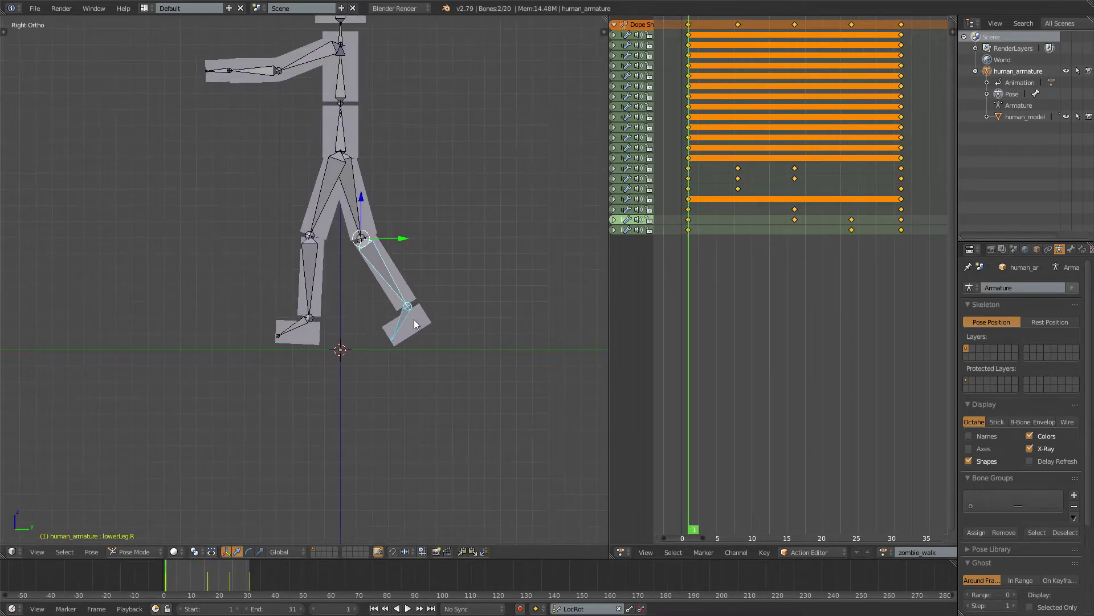
key("Escape")
right_click(442, 332)
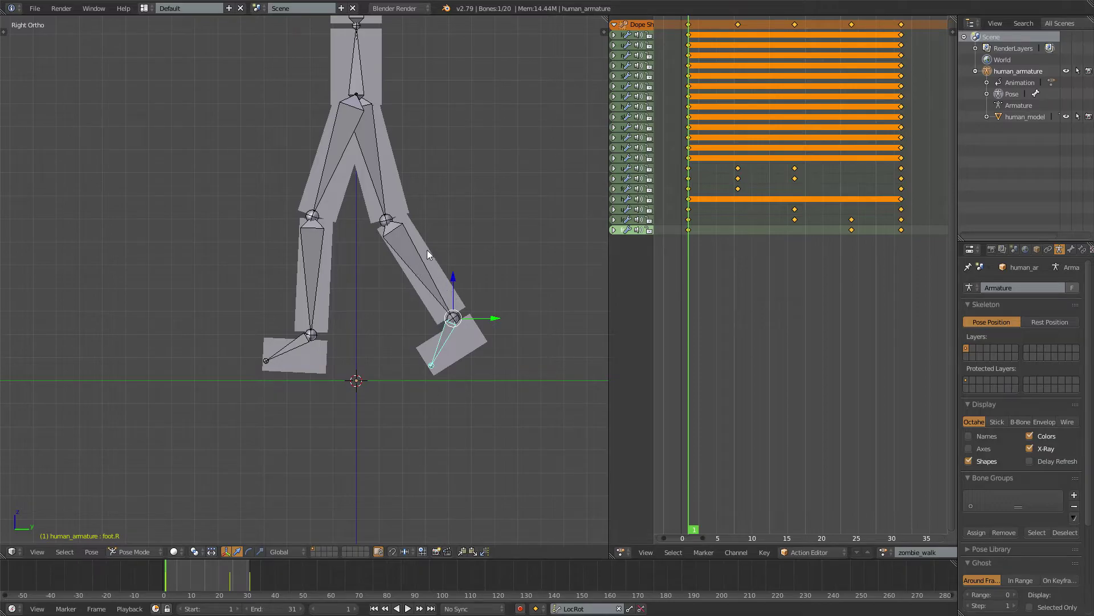
key("r")
key("x")
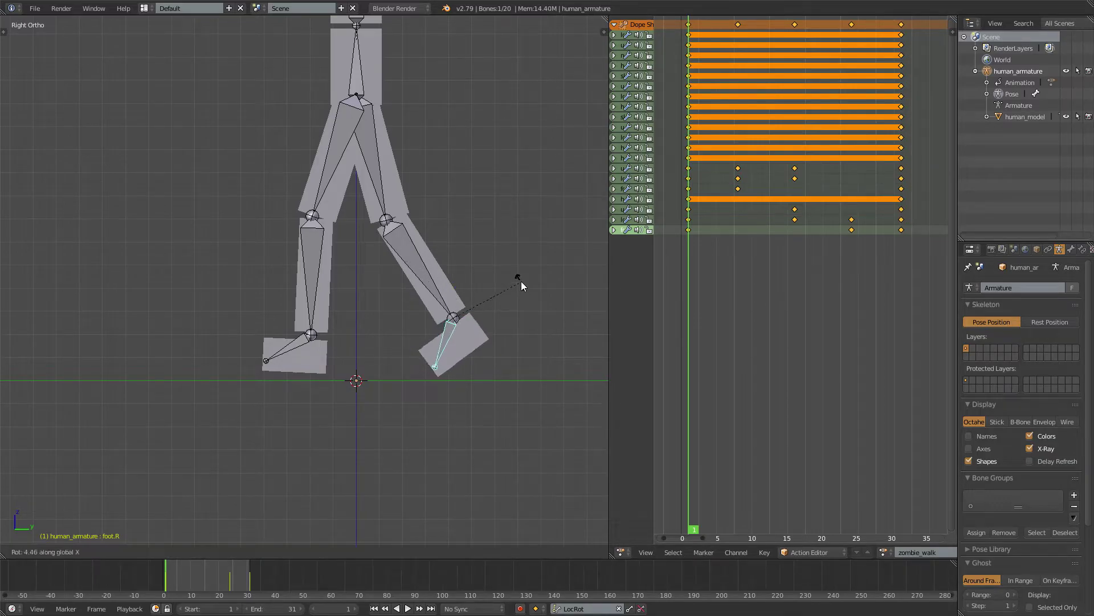
left_click(504, 263)
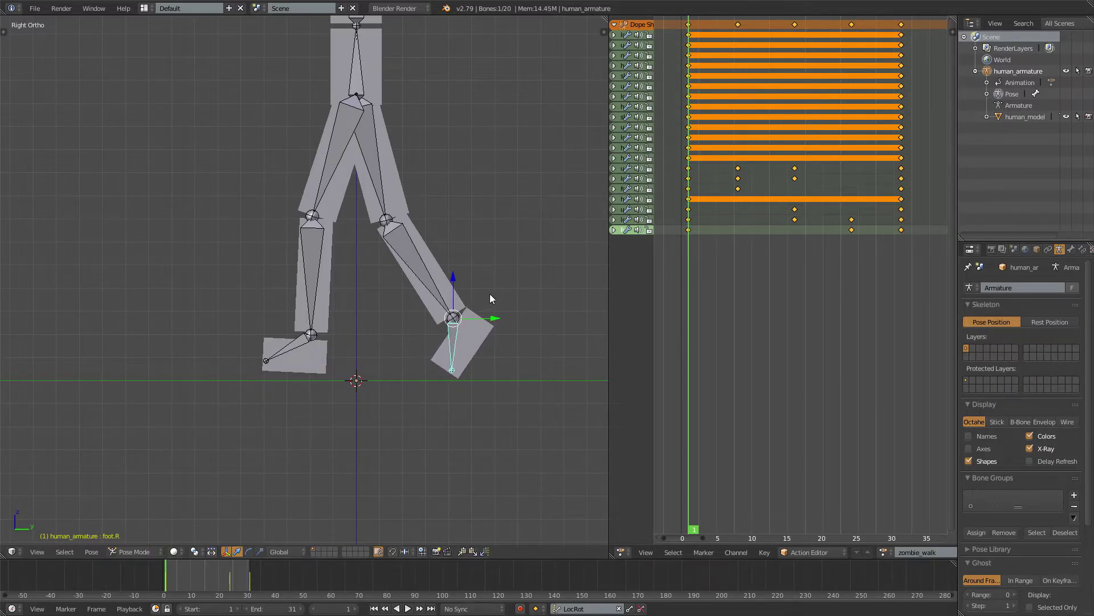
key("i")
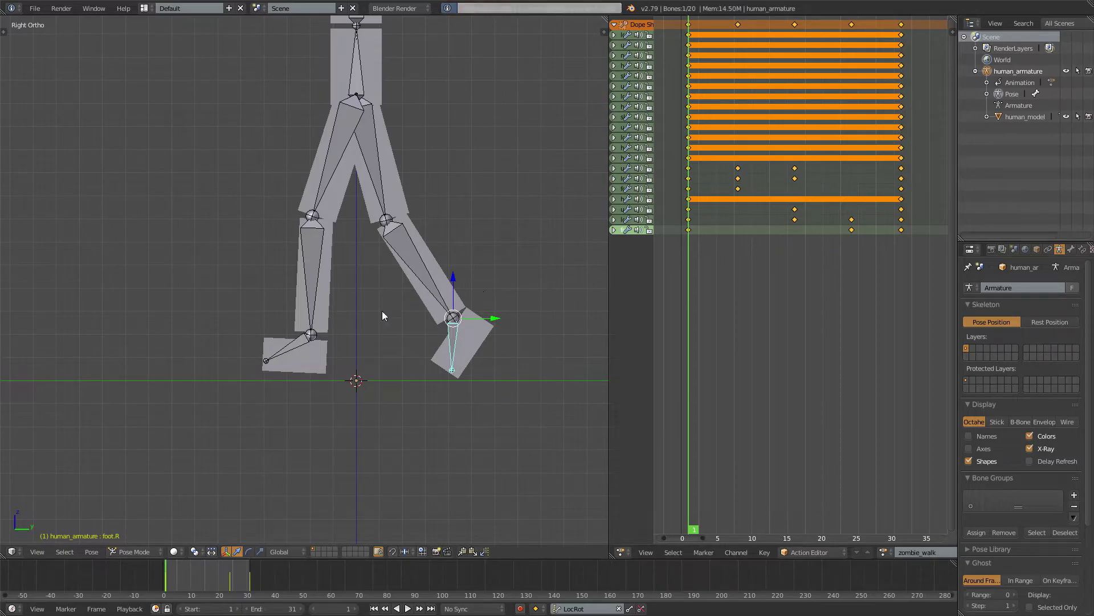
- At frame 1, tilt the leading left foot's toes upward around the global X axis
right_click(294, 344)
key("r")
key("x")
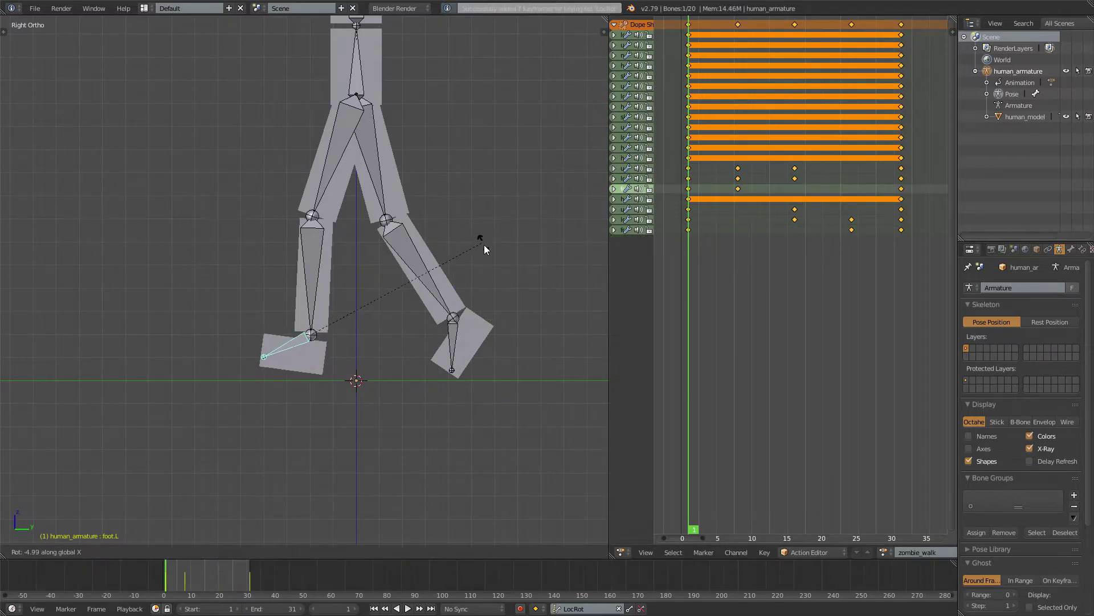
left_click(487, 271)
- Swing the left upper leg slightly further forward around the global X axis and keyframe it with the left foot at frame 1
right_click(322, 188)
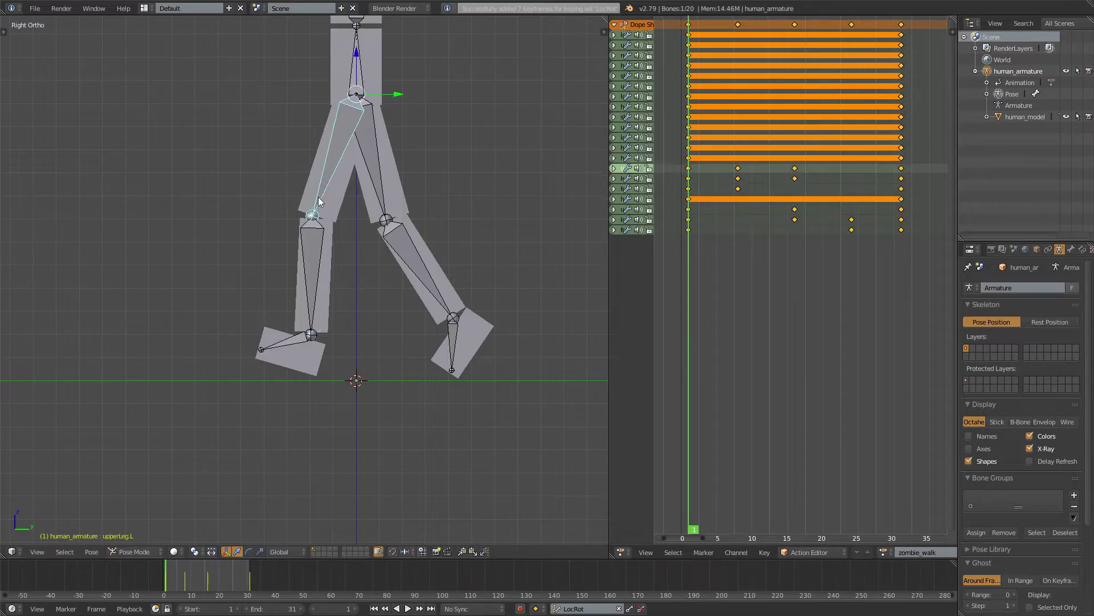
key("r")
key("x")
left_click(316, 198)
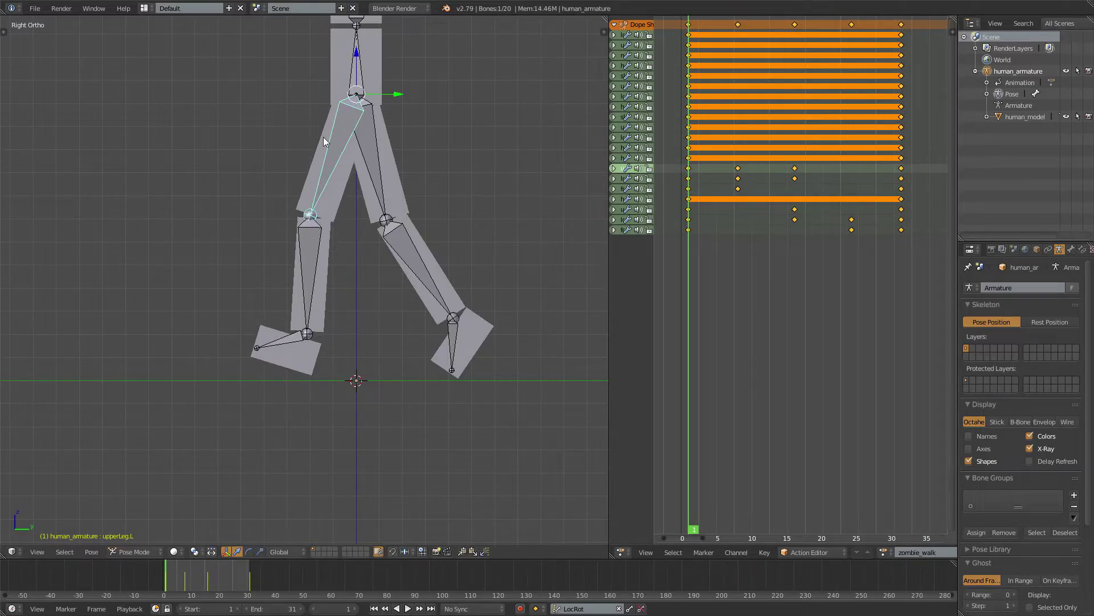
right_click(297, 333, "shift")
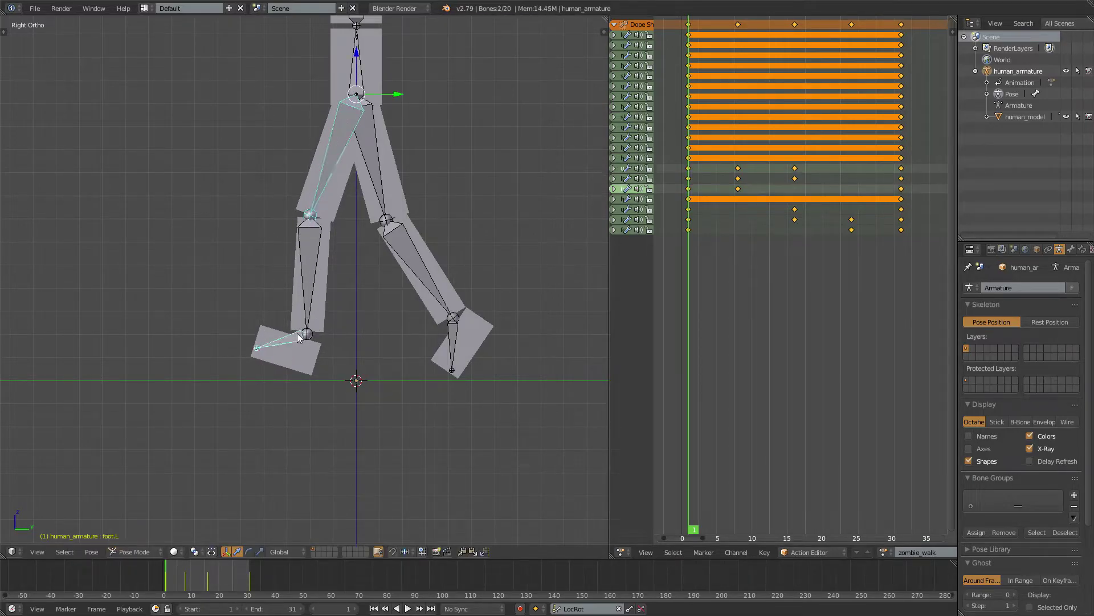
key("i")
- Copy the pose of all bones from frame 1, paste it at frame 31 and keyframe it there
key("a")
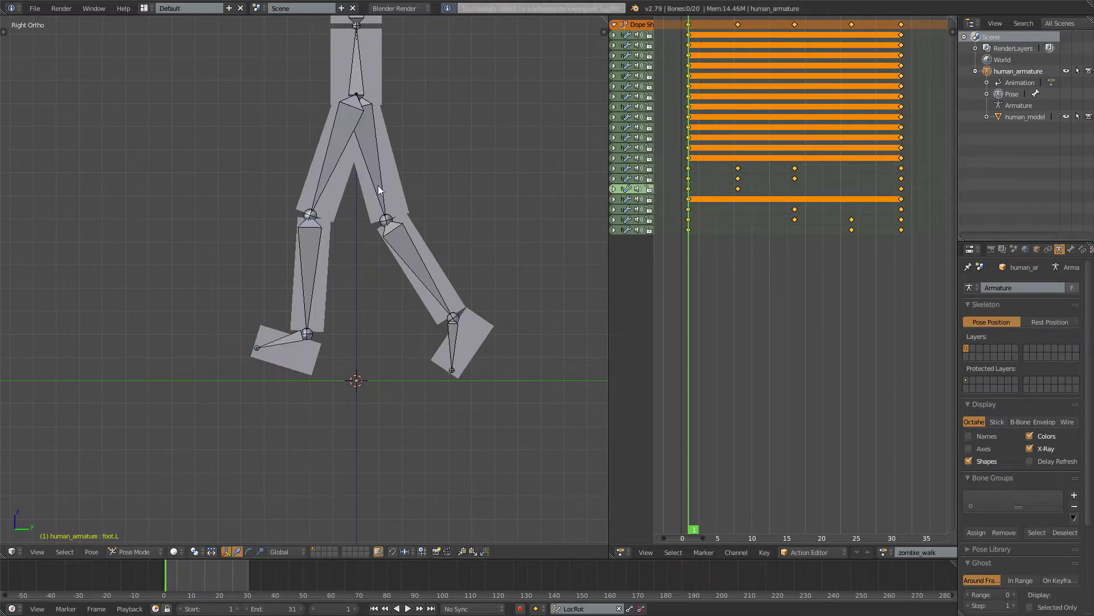
key("a")
middle_click_drag(395, 186, 402, 264, "shift")
key("ctrl+c")
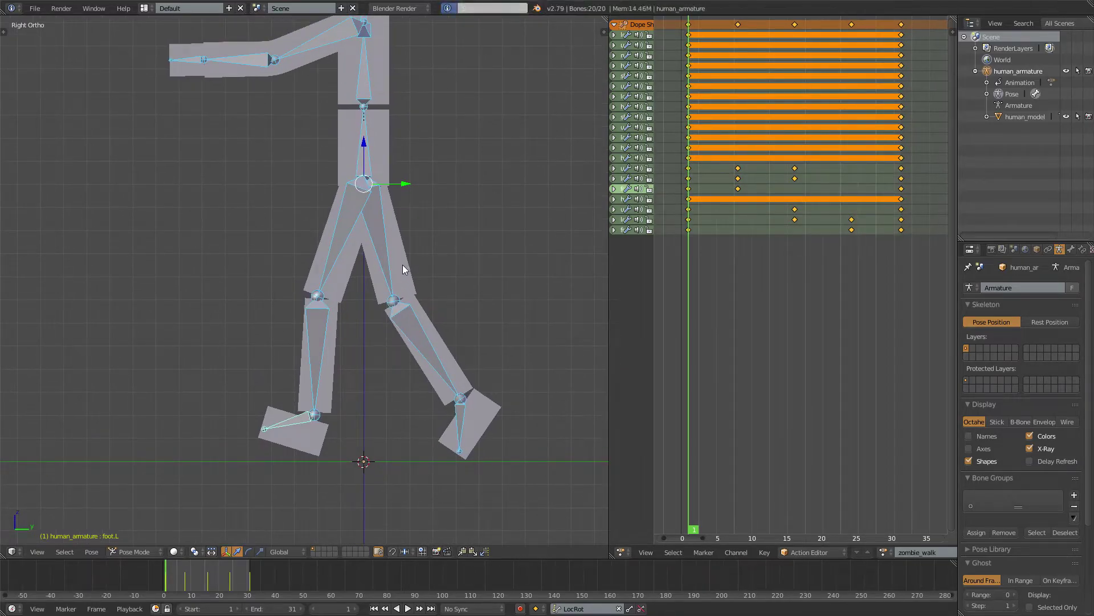
key("shift+Right")
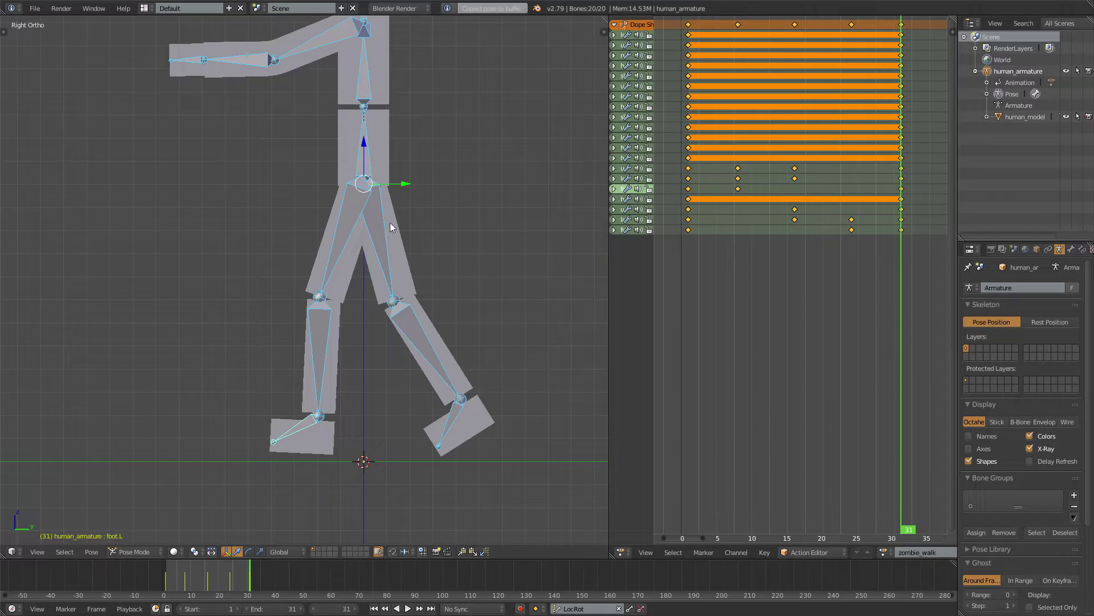
key("ctrl+shift+v")
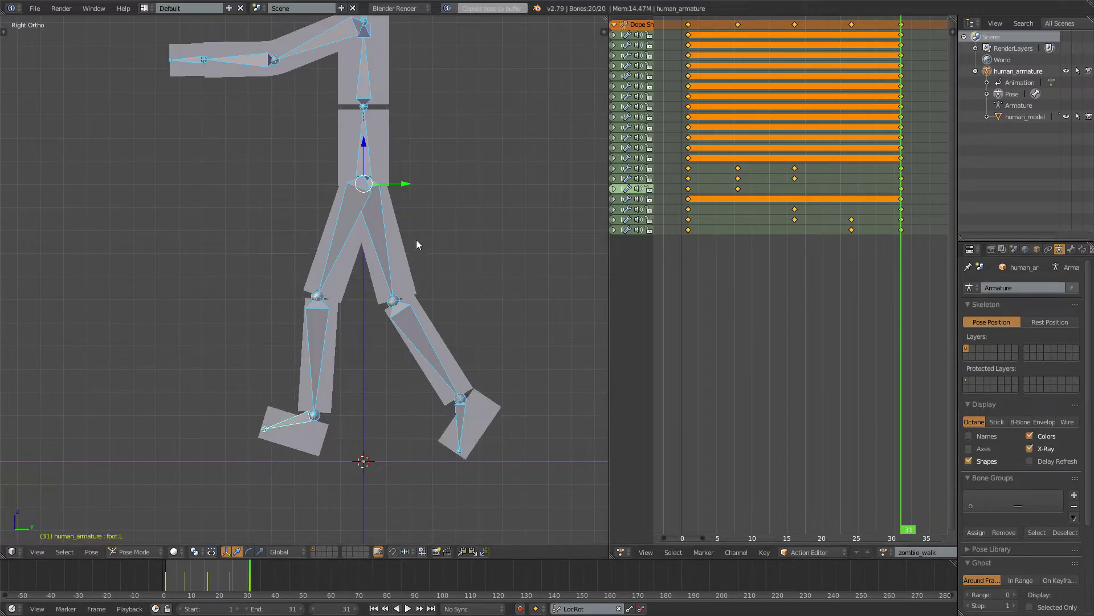
key("i")
- At frame 16, rotate the leading right foot's toes up and the trailing left foot's toes down around global X, and keyframe both feet
key("alt+a")
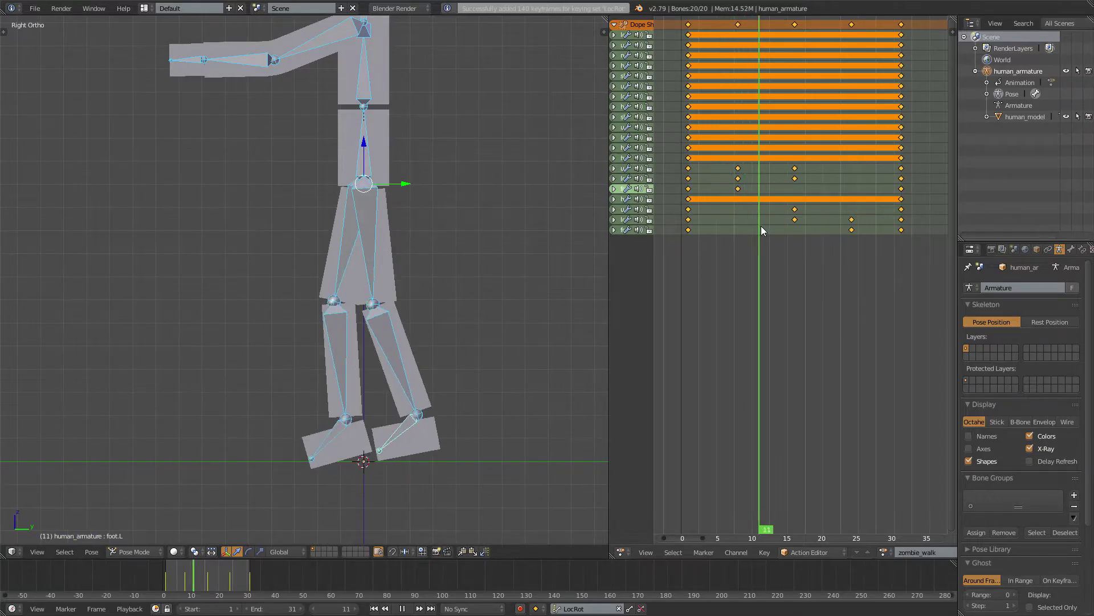
key("alt+a")
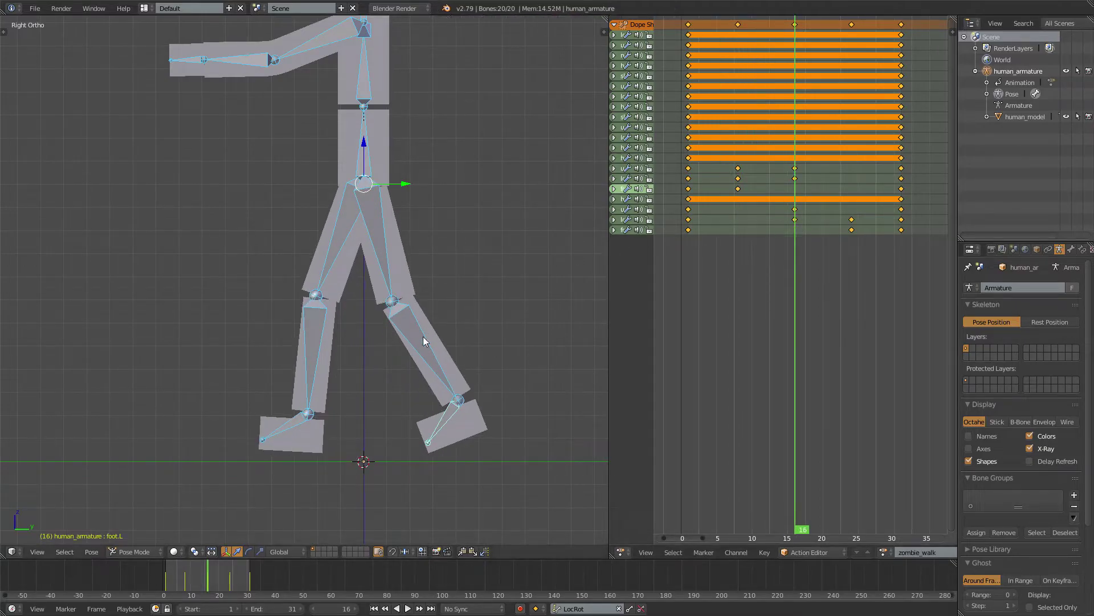
right_click(295, 429)
key("r")
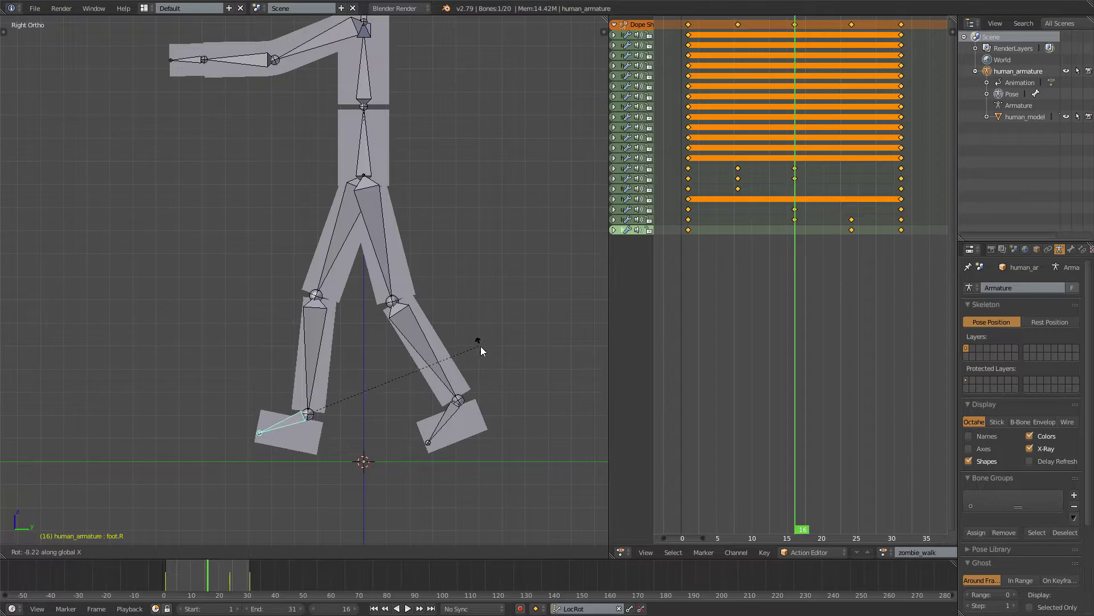
left_click(459, 401)
right_click(459, 400)
key("r")
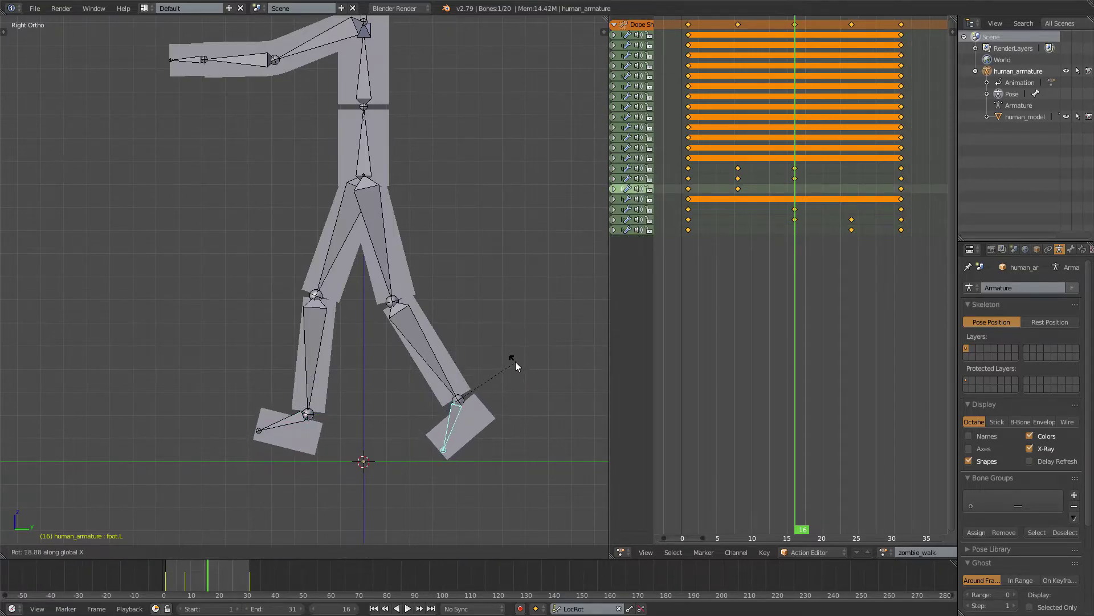
left_click(515, 361)
right_click(302, 426, "shift")
key("i")
- Play back the walk action and check the foot motion from an angled view
key("alt+a")
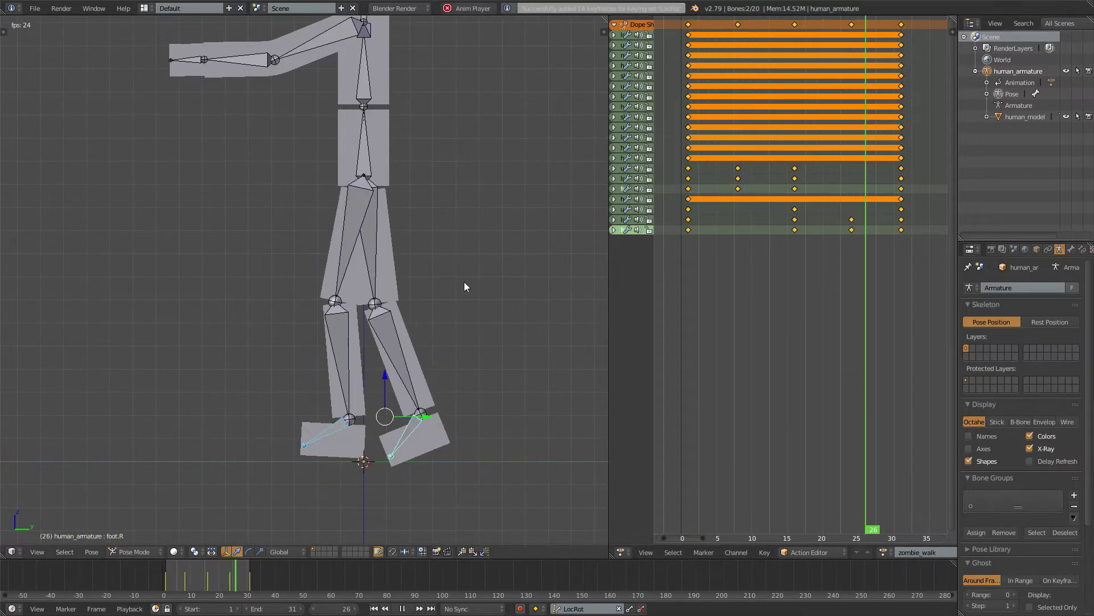
middle_click_drag(464, 282, 525, 281)
key("alt+a")
key("KP_1")
- At frame 1, rotate the left upper arm slightly downward around the global X axis
left_click_drag(746, 158, 682, 168)
middle_click_drag(380, 205, 352, 363, "shift")
scroll(399, 310, "up", 4)
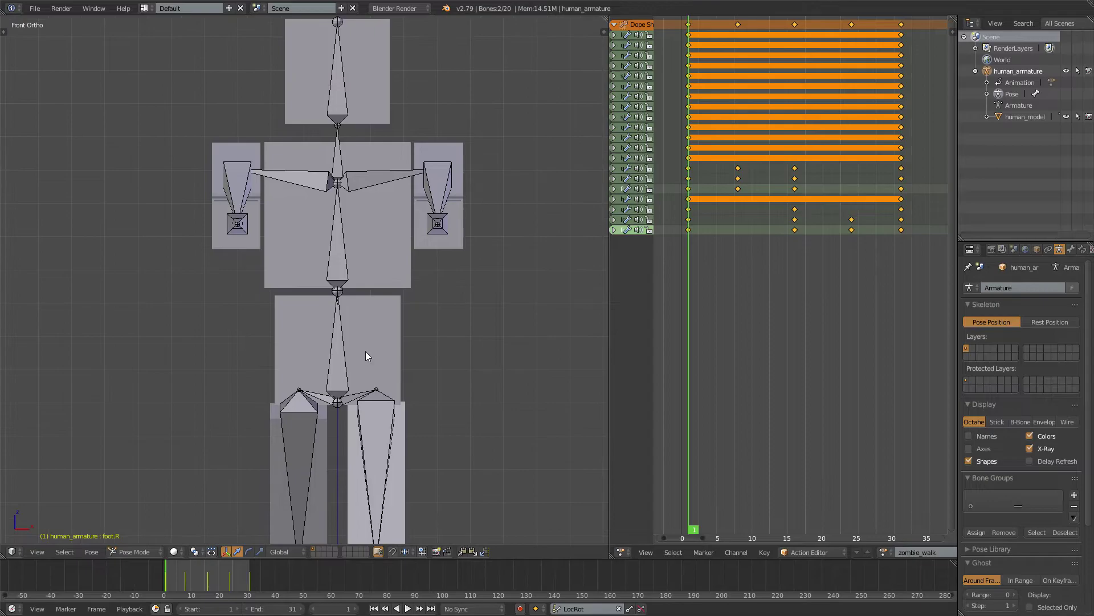
scroll(364, 358, "up", 1)
scroll(400, 279, "down", 2)
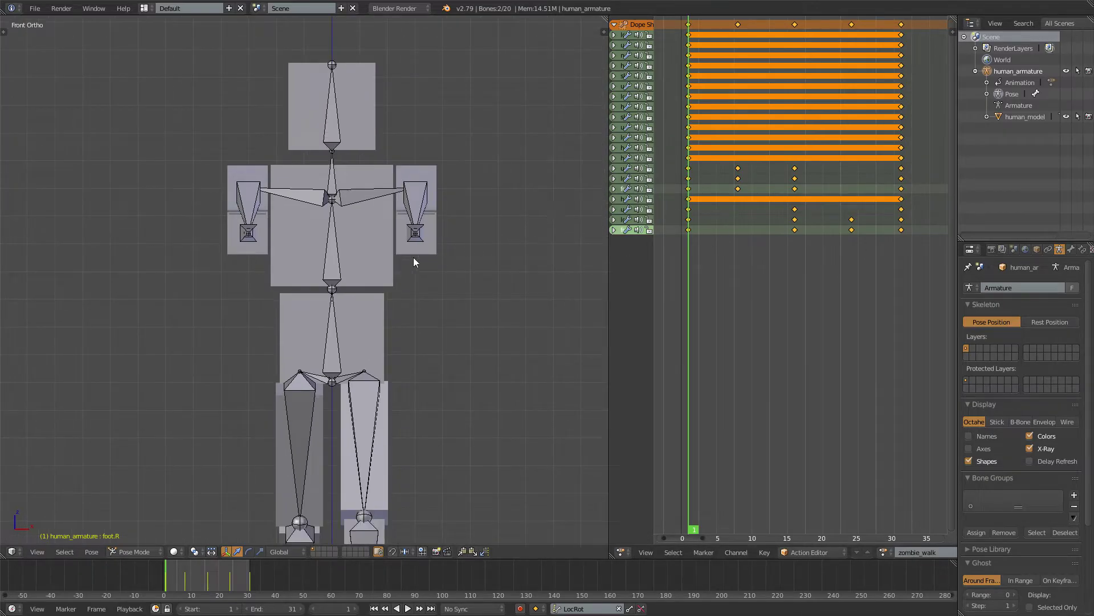
key("KP_3")
middle_click_drag(393, 268, 405, 307)
scroll(429, 334, "down", 1)
right_click(383, 228)
middle_click_drag(383, 228, 417, 177)
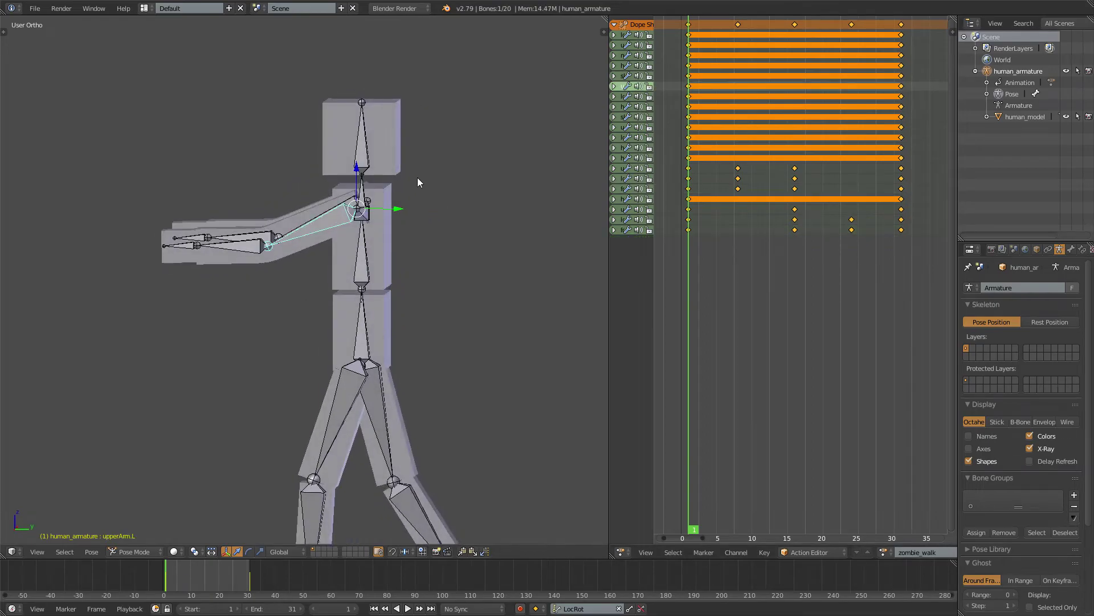
key("r")
key("x")
left_click(412, 170)
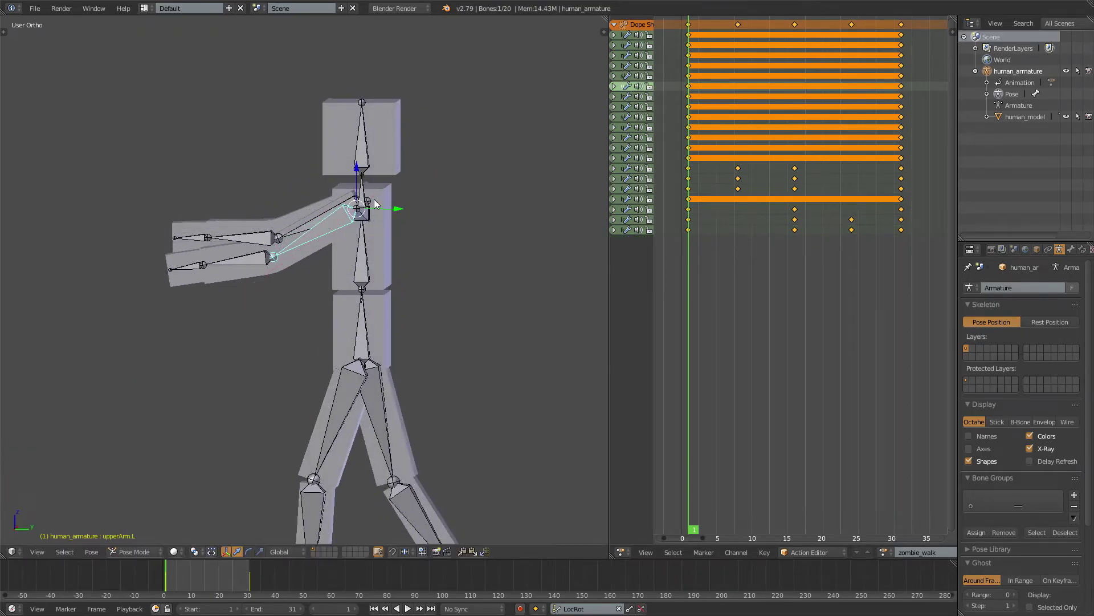
- Rotate the right upper arm slightly upward around the global X axis and keyframe both upper arms at frame 1
middle_click_drag(374, 199, 328, 204)
right_click(328, 204)
middle_click_drag(442, 169, 416, 159)
key("r")
key("x")
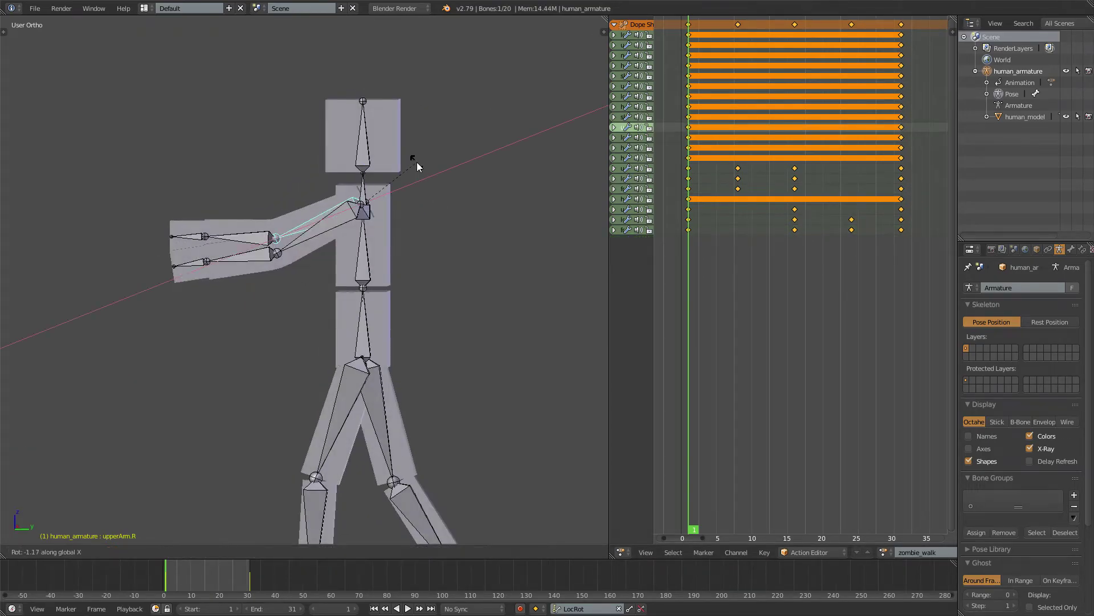
left_click(417, 162)
middle_click_drag(258, 197, 433, 205)
right_click(405, 219, "shift")
key("i")
- Paste the upper arms' frame 1 pose at frame 31 and keyframe both arms there
left_click(902, 178)
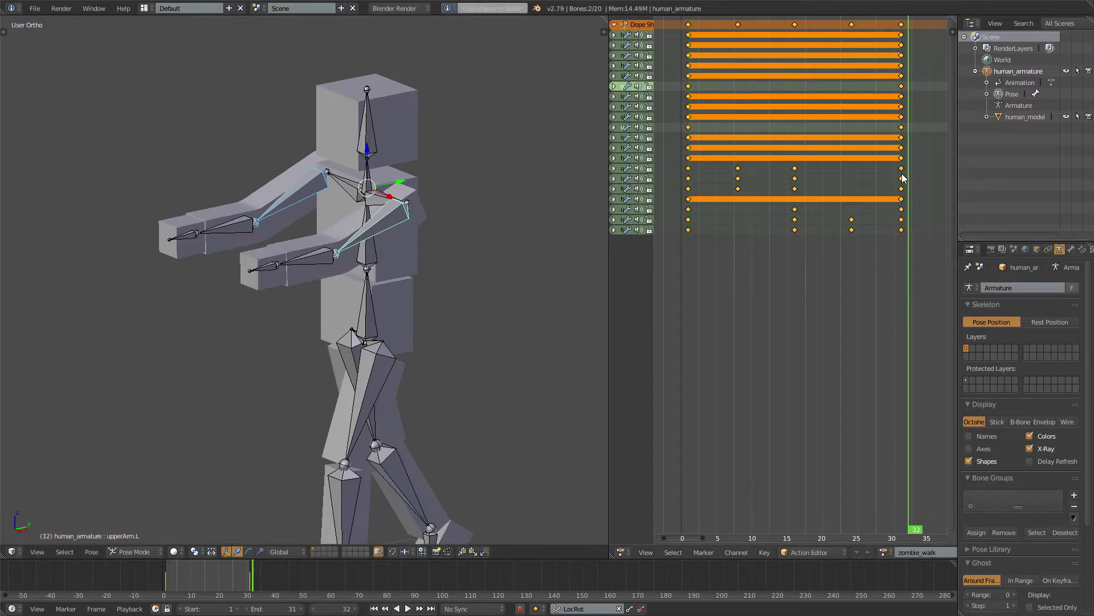
key("Left")
key("ctrl+shift+v")
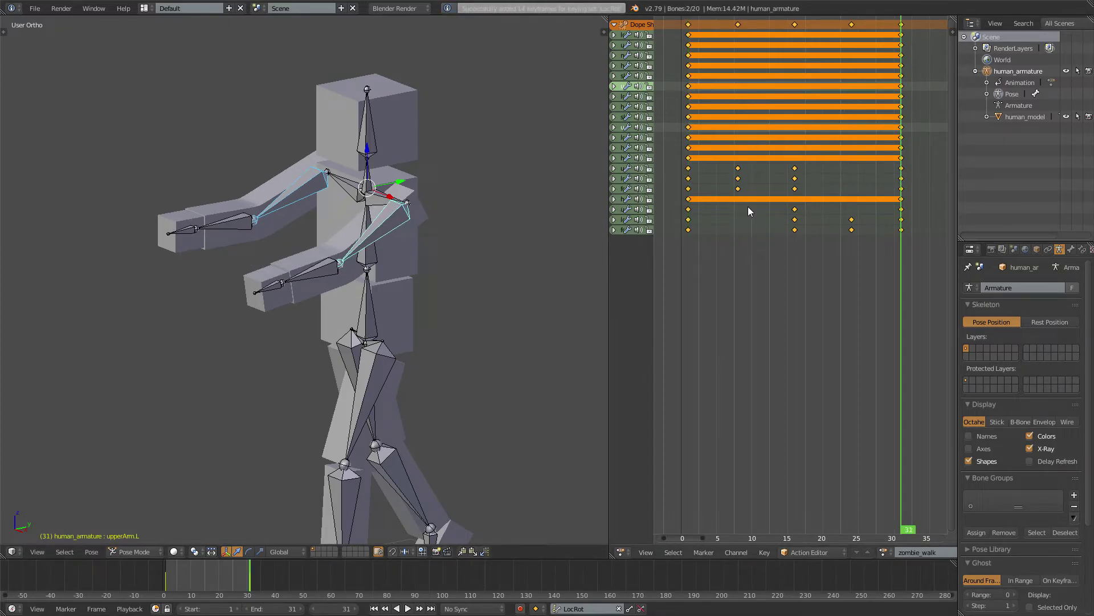
- At frame 16, rotate the right upper arm downward around the global X axis
left_click(795, 188)
key("alt+a")
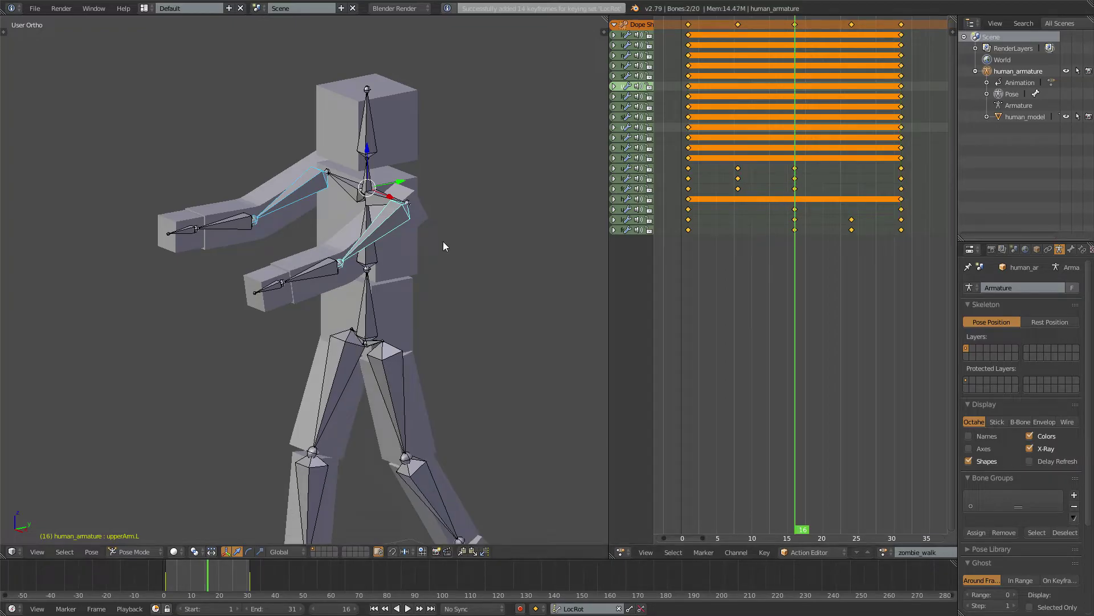
middle_click_drag(443, 242, 507, 227)
right_click(272, 200)
middle_click_drag(323, 209, 488, 200)
key("r")
key("x")
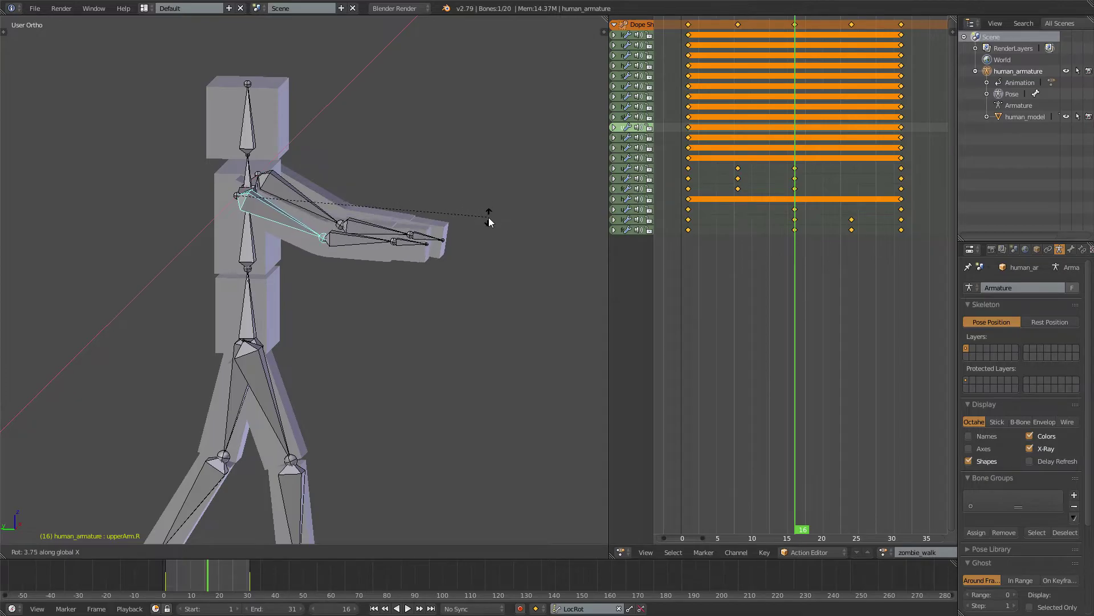
left_click(474, 249)
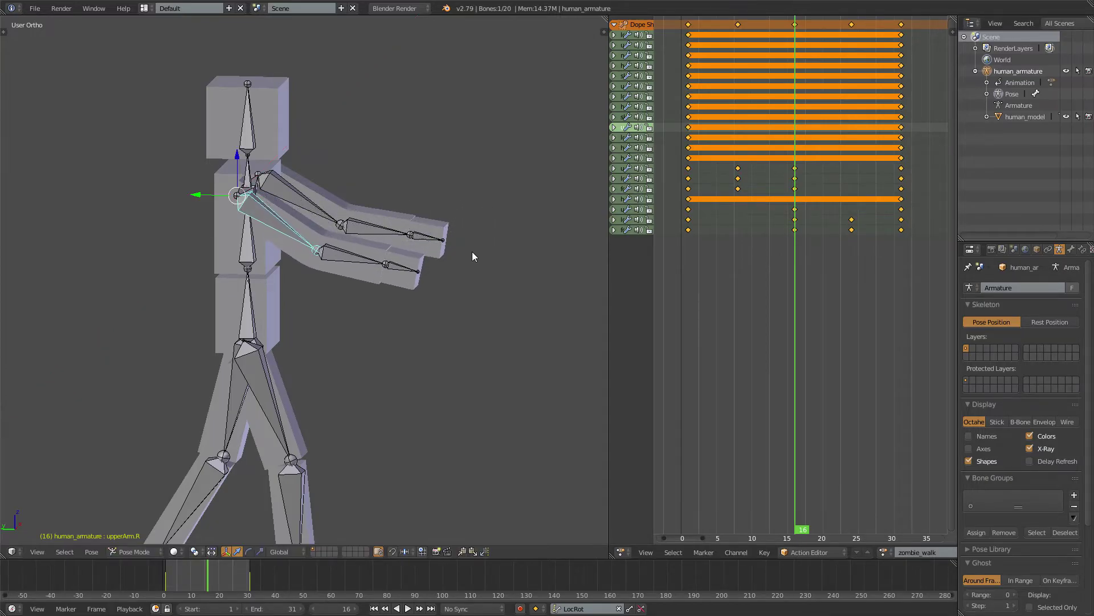
- Rotate the left upper arm slightly upward from the side view and keyframe both upper arms at frame 16
key("KP_3")
right_click(371, 207)
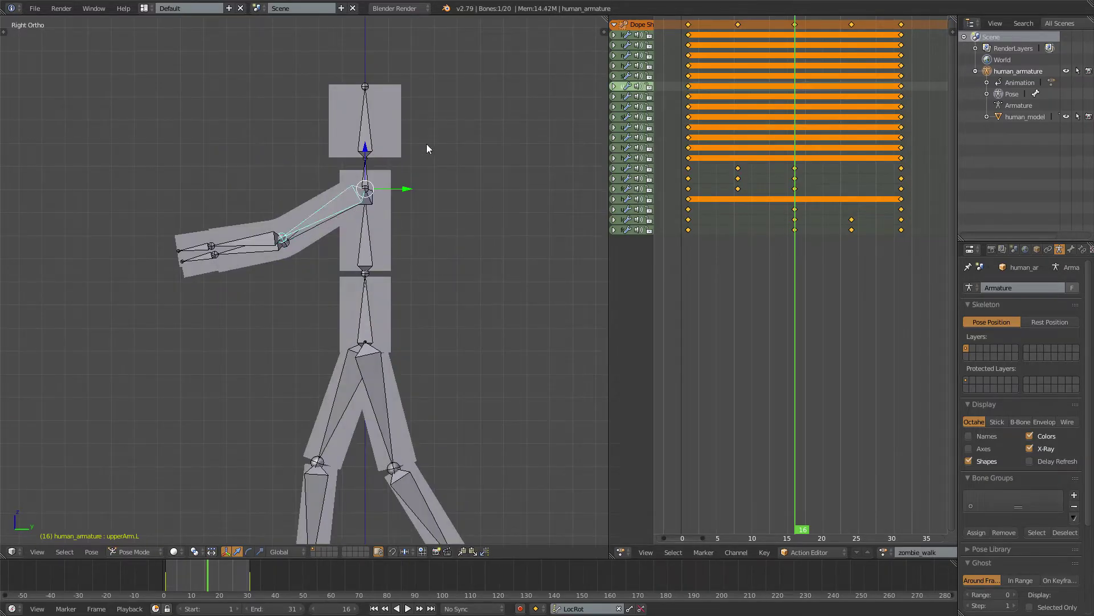
key("r")
left_click(428, 156)
right_click(355, 214, "shift")
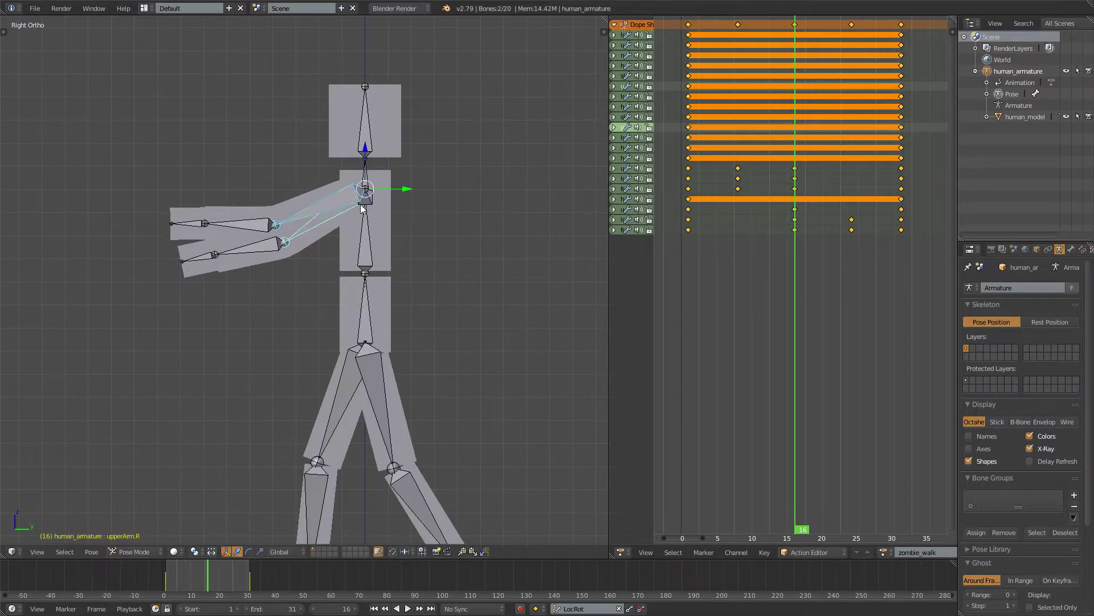
middle_click_drag(330, 215, 351, 233)
key("i")
- Play back the walk action and check the arm swing from the front and the side
left_click_drag(690, 214, 716, 214)
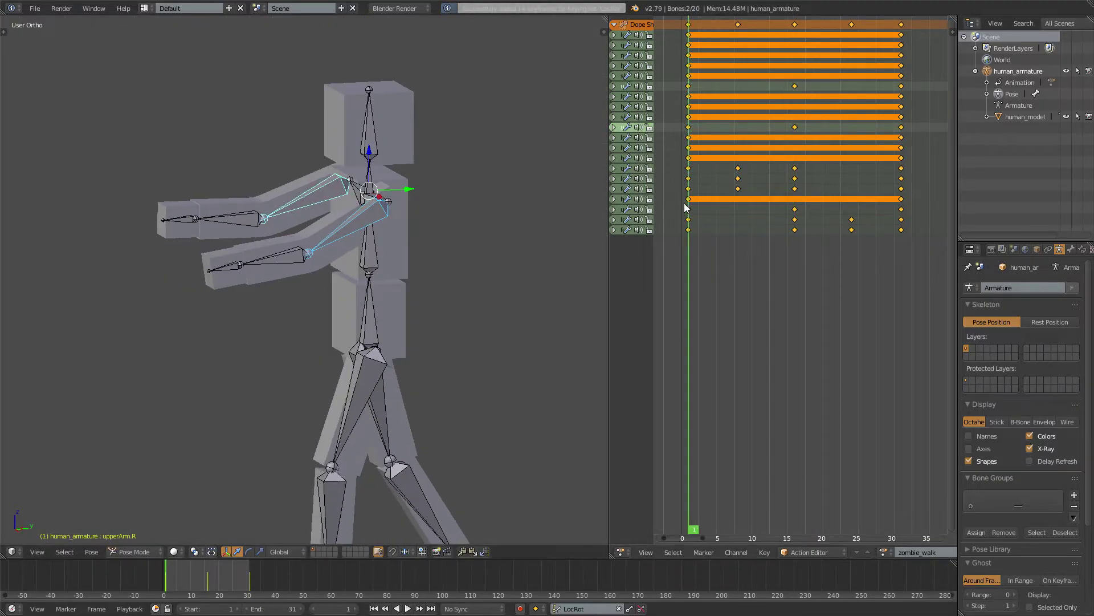
middle_click_drag(258, 285, 412, 283)
scroll(271, 287, "down", 4)
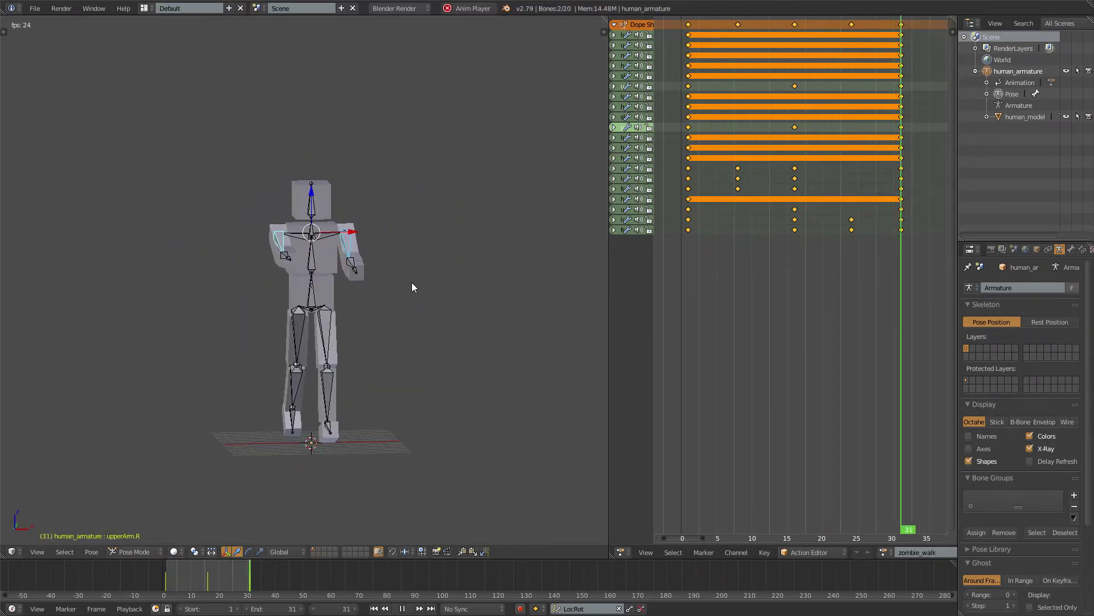
key("KP_1")
key("alt+a")
key("KP_3")
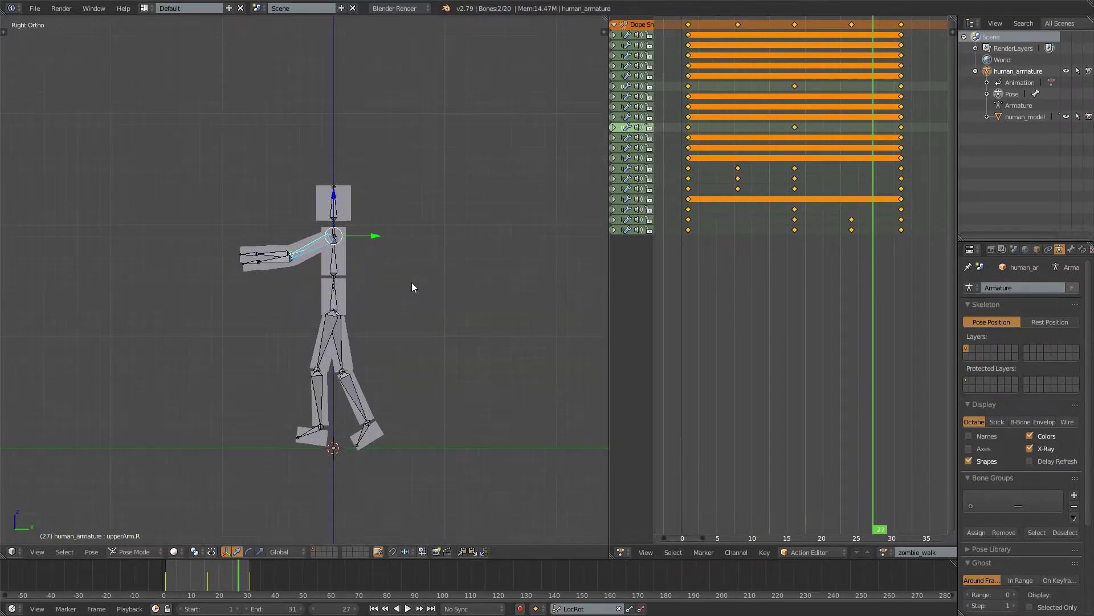
- At frame 8, tilt the upper torso slightly forward around the global X axis and keyframe it
left_click(695, 192)
left_click_drag(682, 207, 735, 201)
scroll(384, 254, "up", 2)
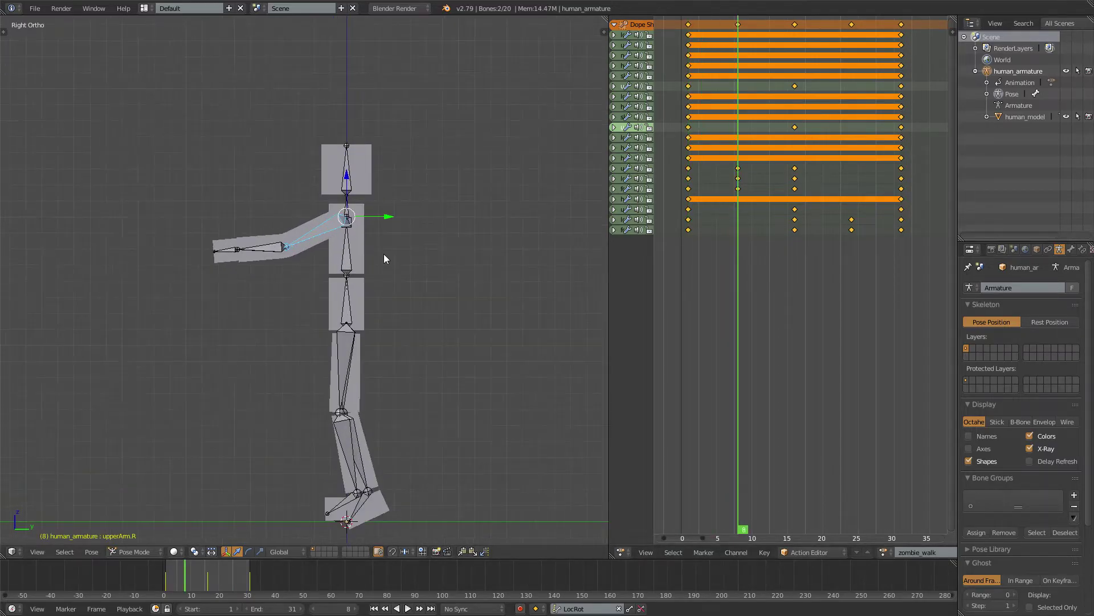
right_click(371, 245)
scroll(399, 228, "up", 2)
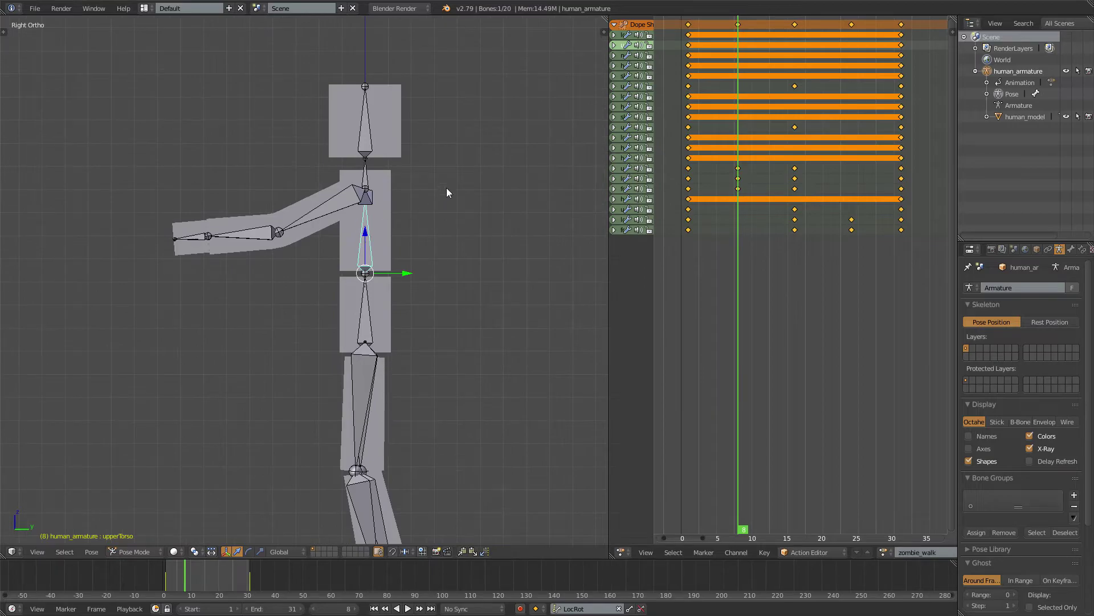
key("r")
key("x")
left_click(436, 185)
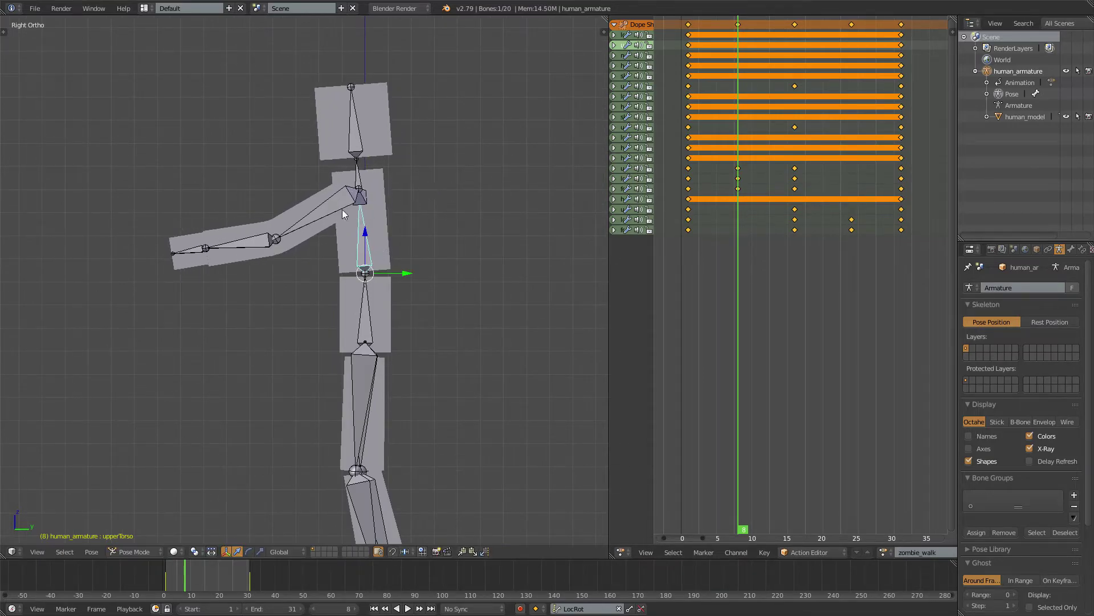
key("i")
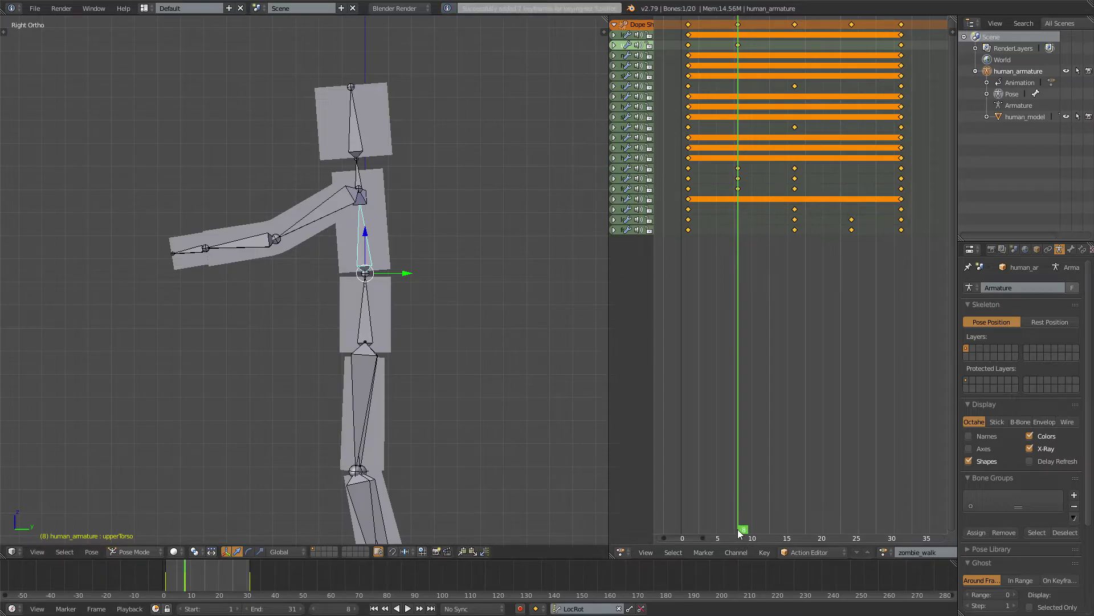
- At frame 24, tilt the upper torso slightly forward and keyframe it, checking the motion from an angled view and from the side
left_click_drag(855, 505, 852, 511)
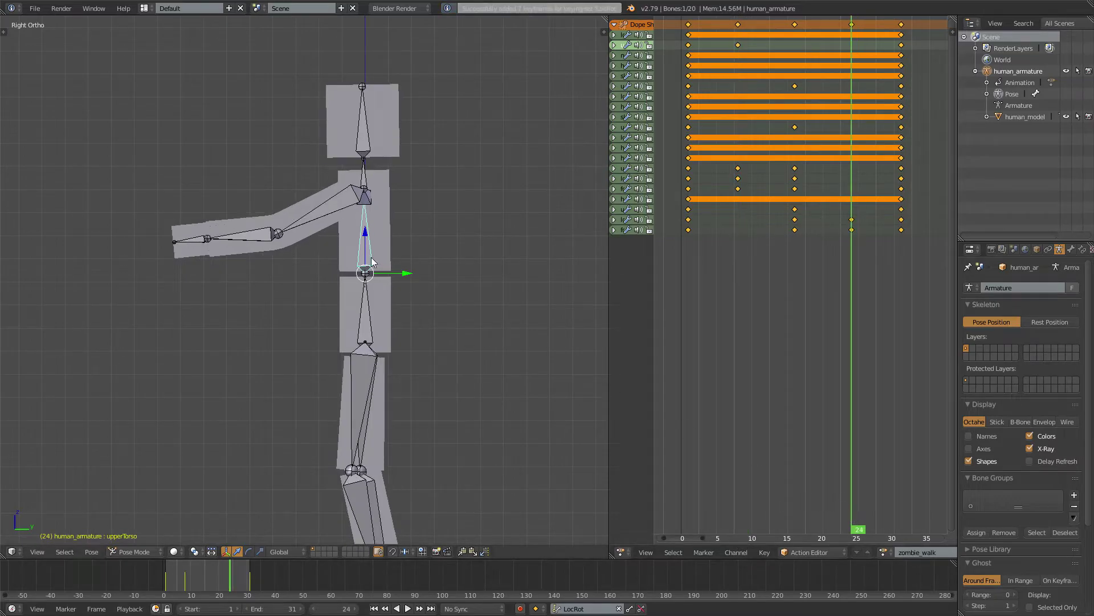
key("alt+a")
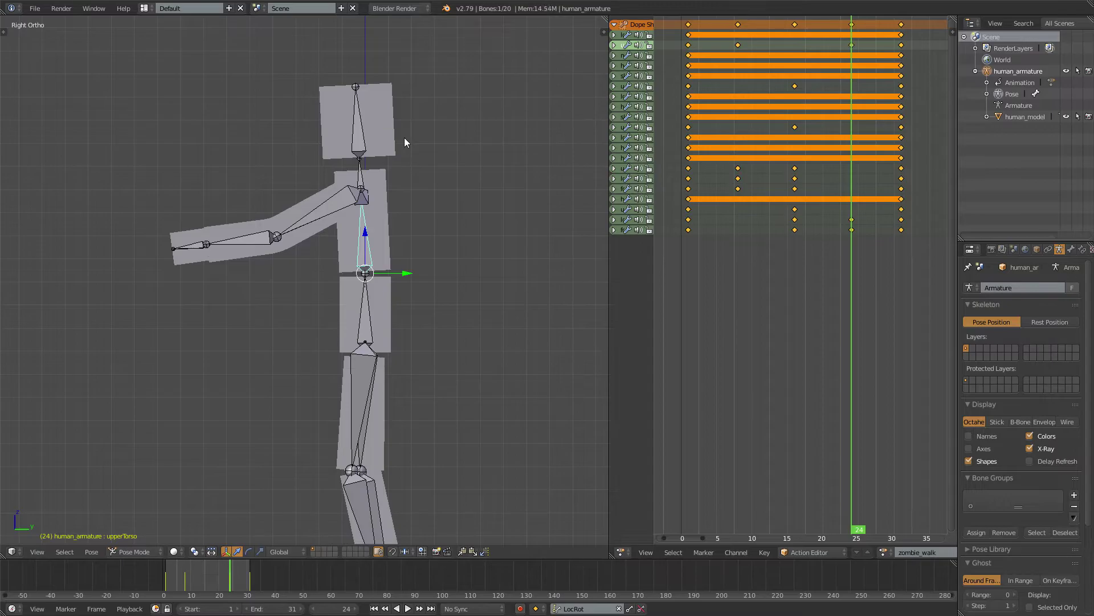
scroll(380, 278, "down", 3)
middle_click_drag(383, 281, 459, 285)
key("KP_3")
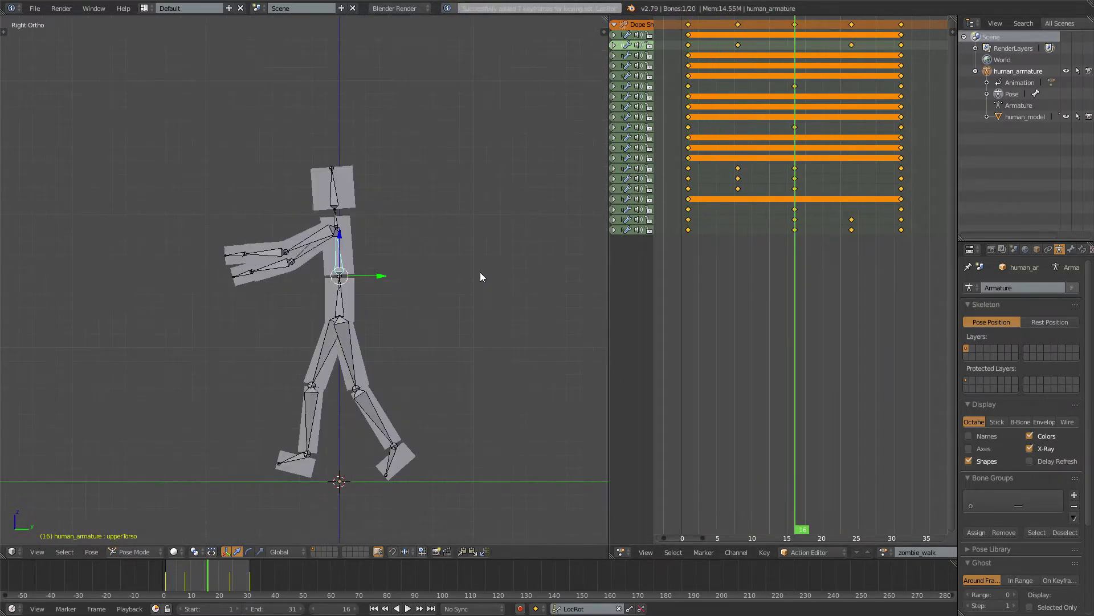
- At frame 16, clear the upper torso's rotation, keyframe it and play back the walk from frame 1
left_click_drag(775, 128, 796, 114)
key("alt+a")
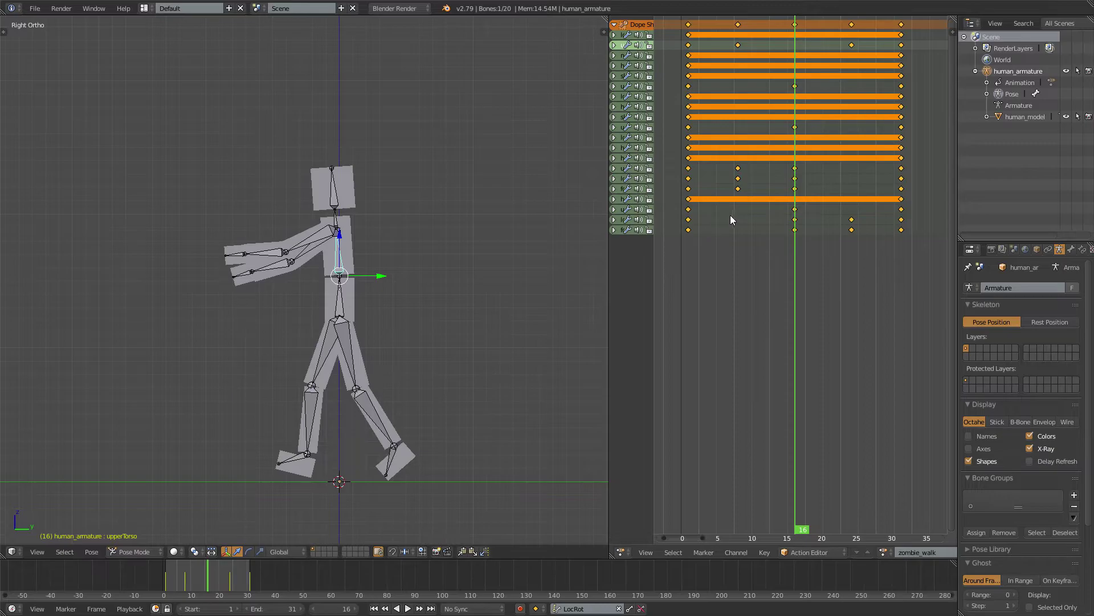
key("alt+a")
key("alt+a")
scroll(505, 277, "up", 2)
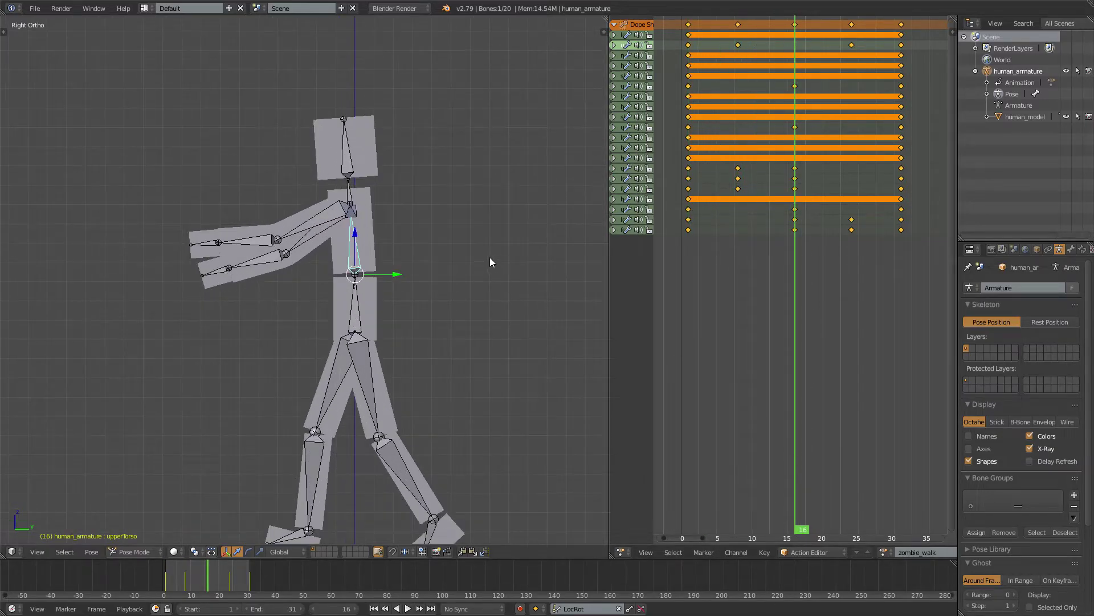
key("alt+r")
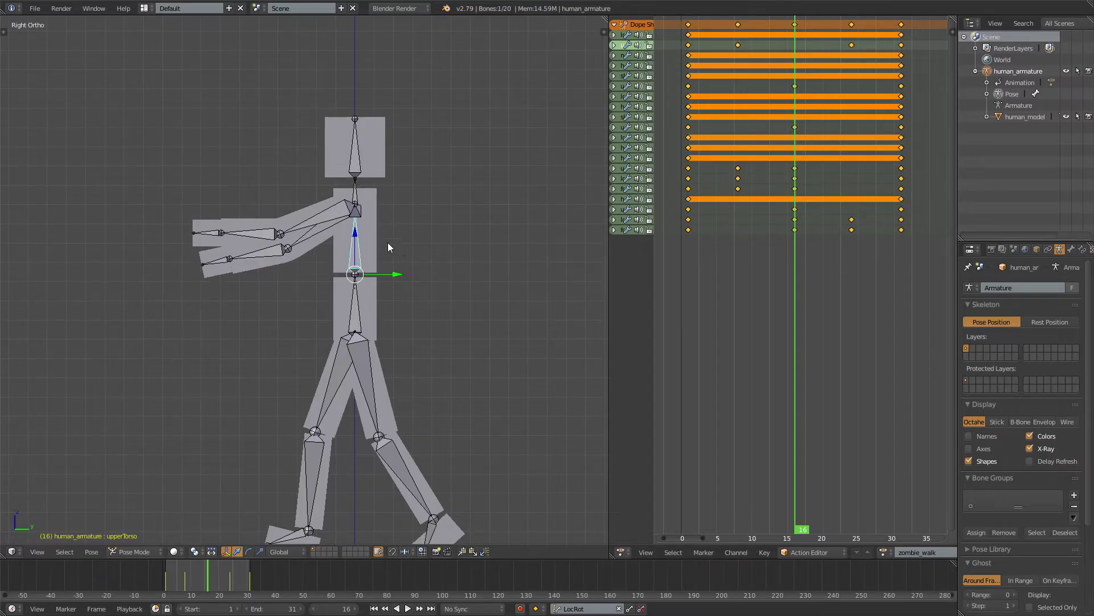
key("i")
left_click(690, 208)
key("alt+a")
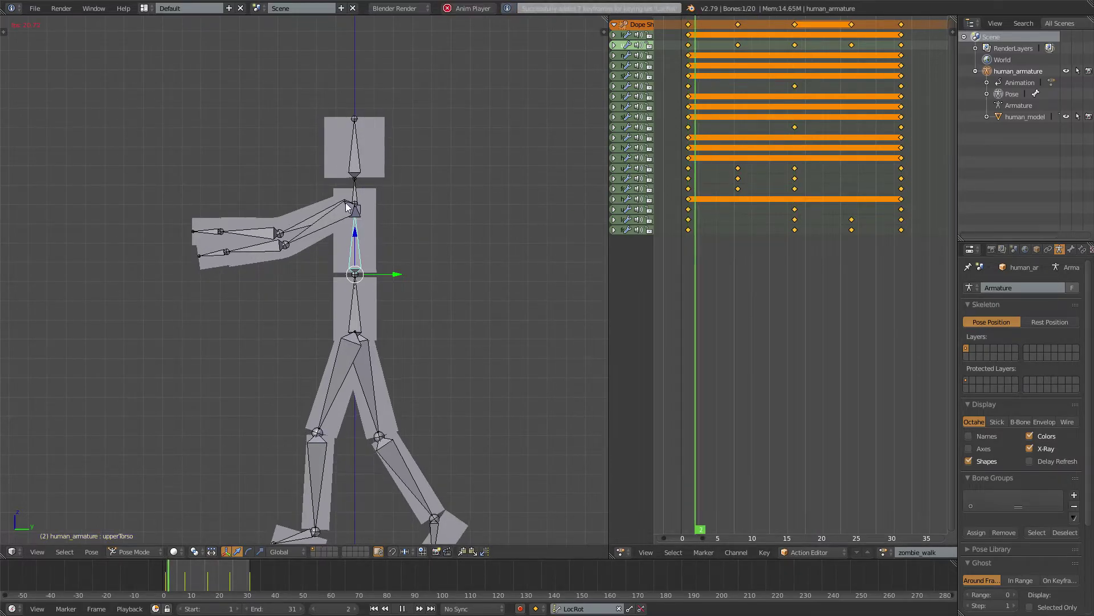
- At frame 8, rotate the head slightly back to level it against the forward-leaning torso, and keyframe it
middle_click_drag(397, 220, 323, 285)
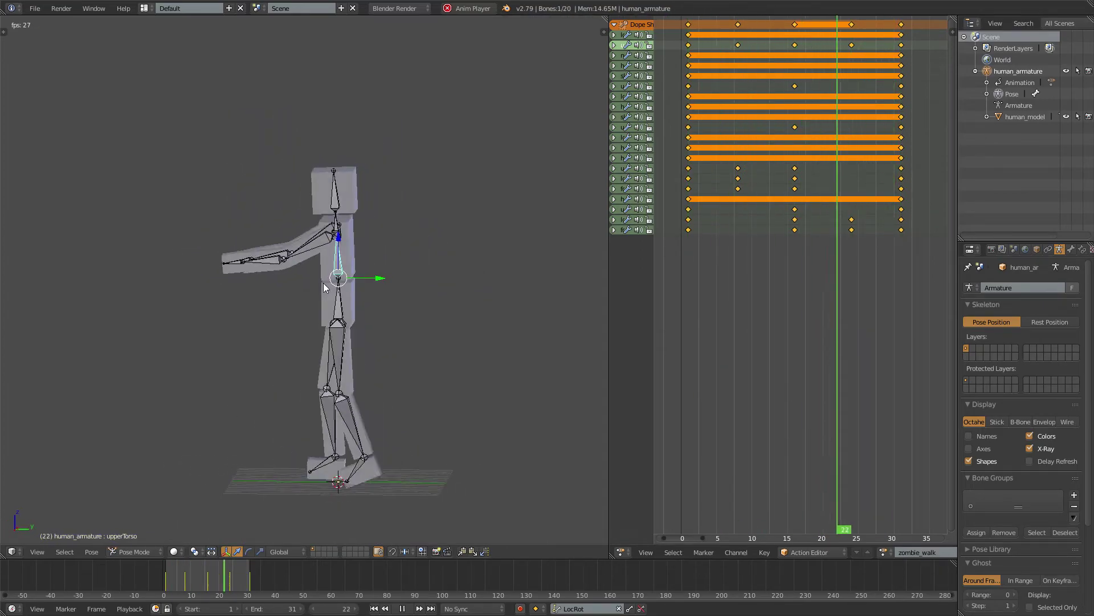
key("KP_1")
key("KP_3")
key("alt+a")
left_click_drag(789, 175, 737, 156)
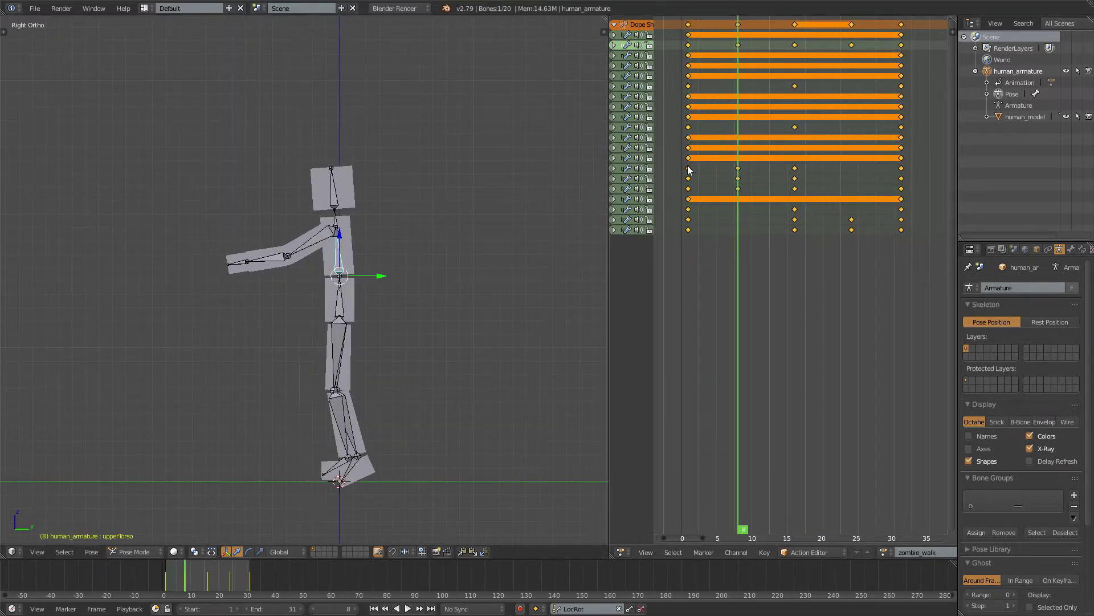
scroll(403, 190, "up", 2)
right_click(334, 159)
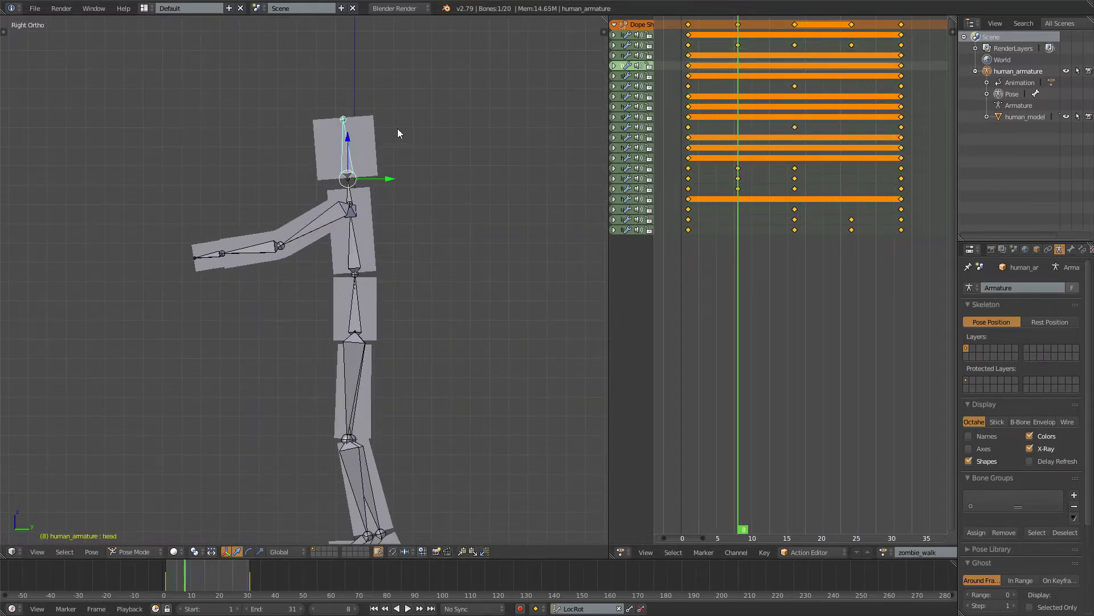
key("r")
left_click(401, 131)
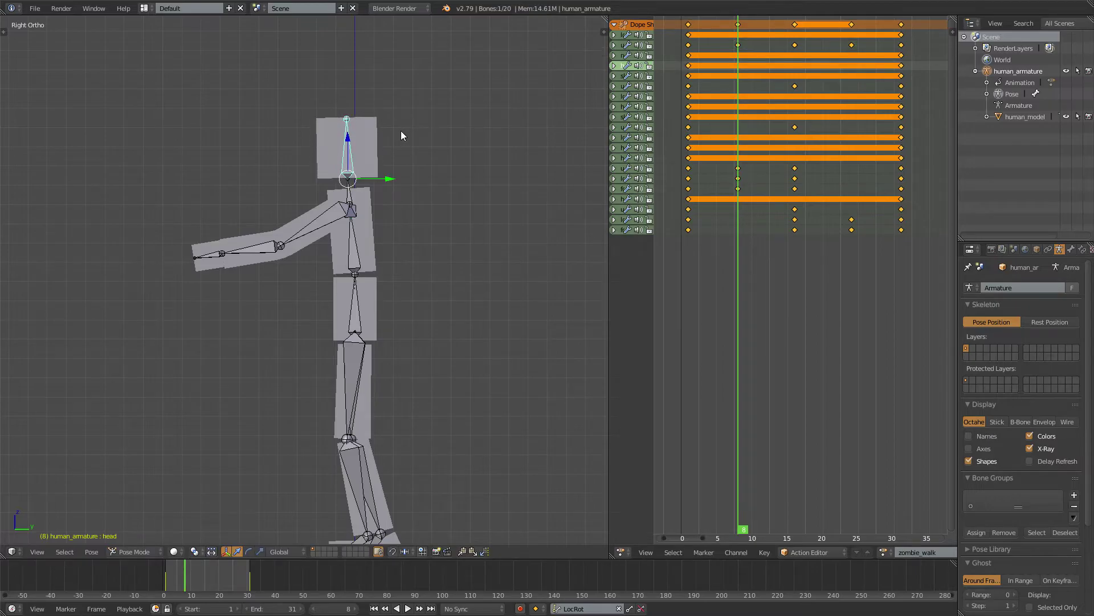
key("i")
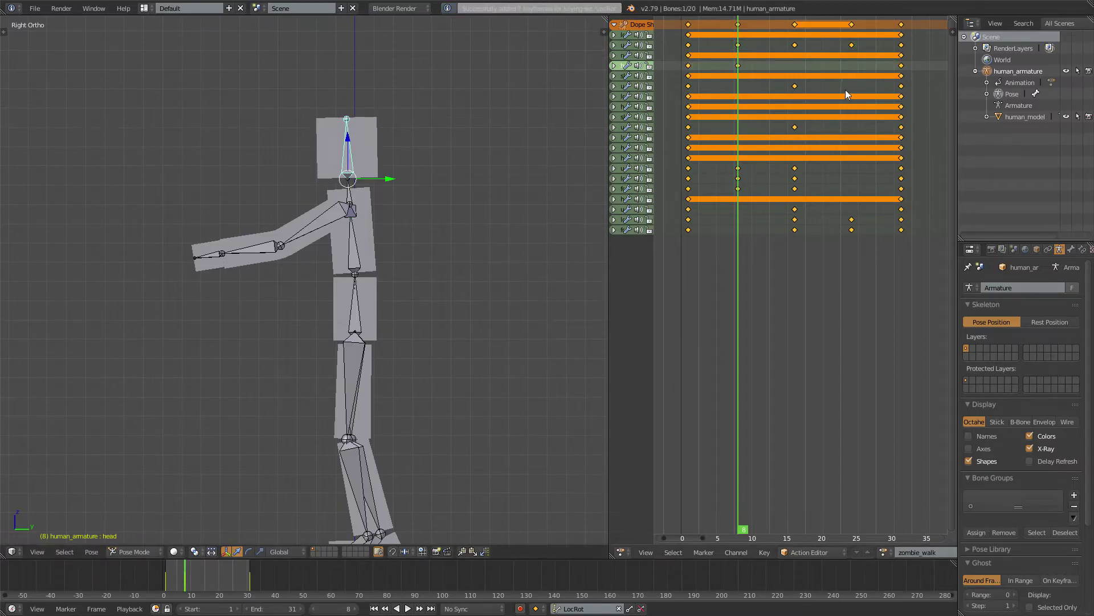
- At frame 24, rotate the head slightly back around the global X axis to level it, and keyframe it
left_click(846, 93)
key("r")
key("x")
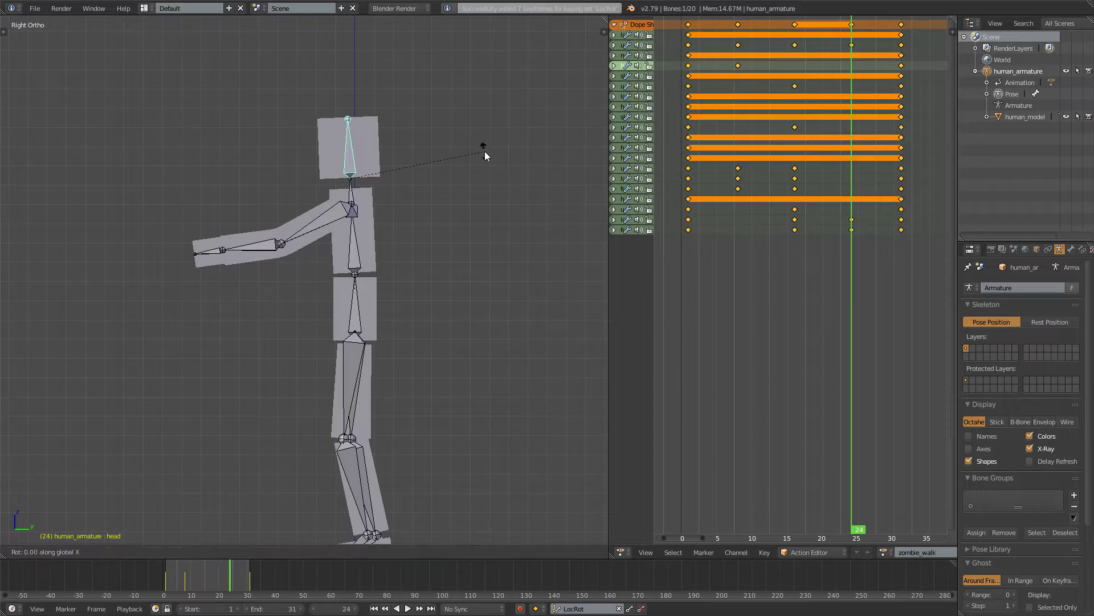
left_click(488, 154)
key("i")
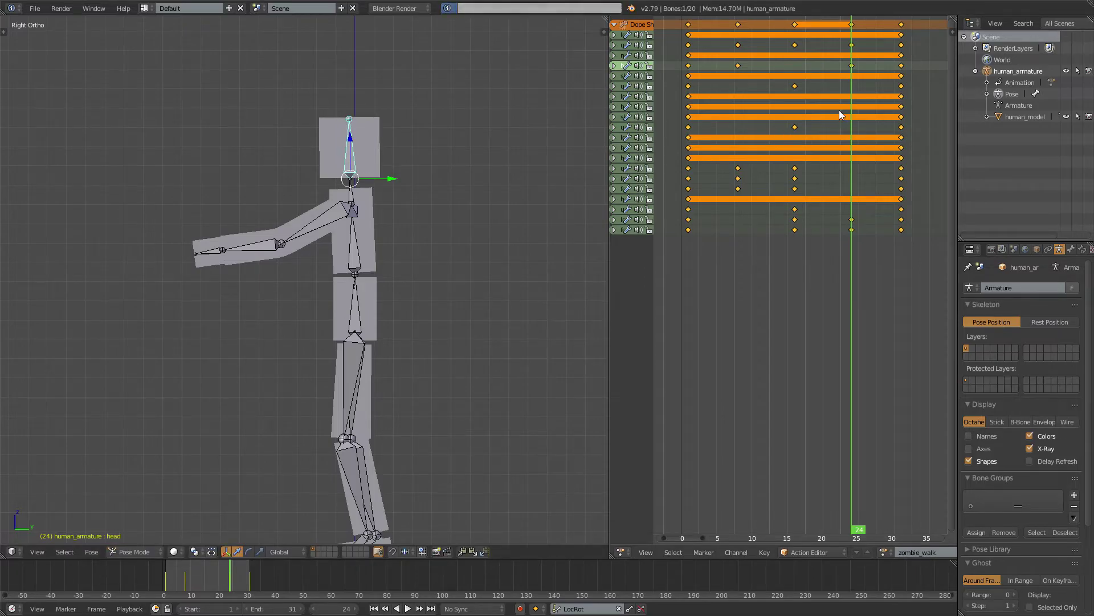
- At frame 16, rotate the head about 5° around the global X axis and keyframe it
left_click(795, 104)
key("r")
key("x")
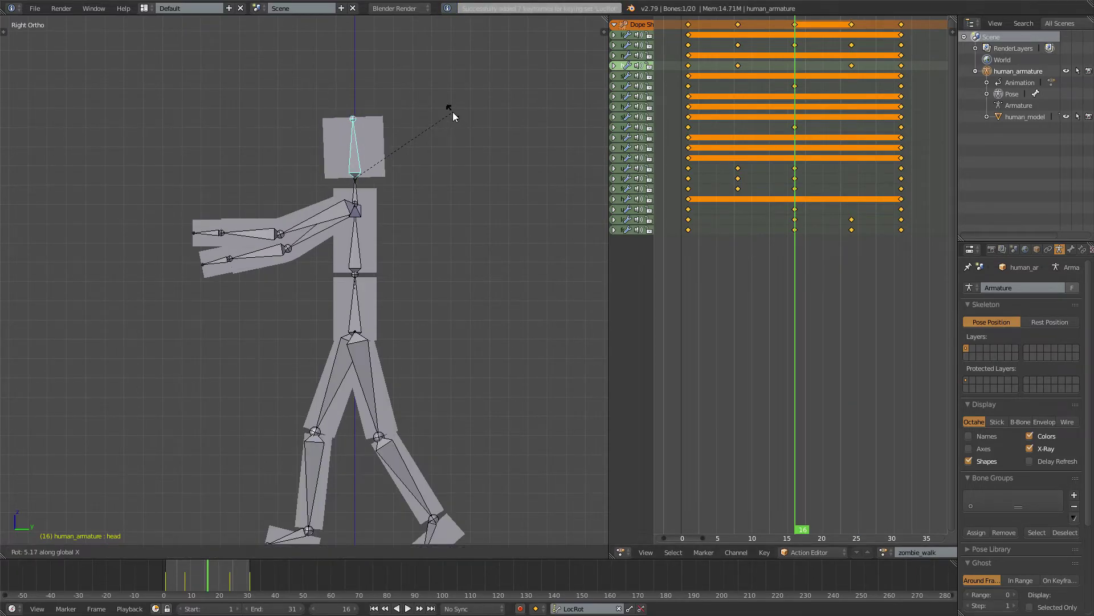
left_click(453, 112)
key("i")
- Play back the walk from frame 1 and check the head motion from angled views and the front
left_click(689, 141)
key("alt+a")
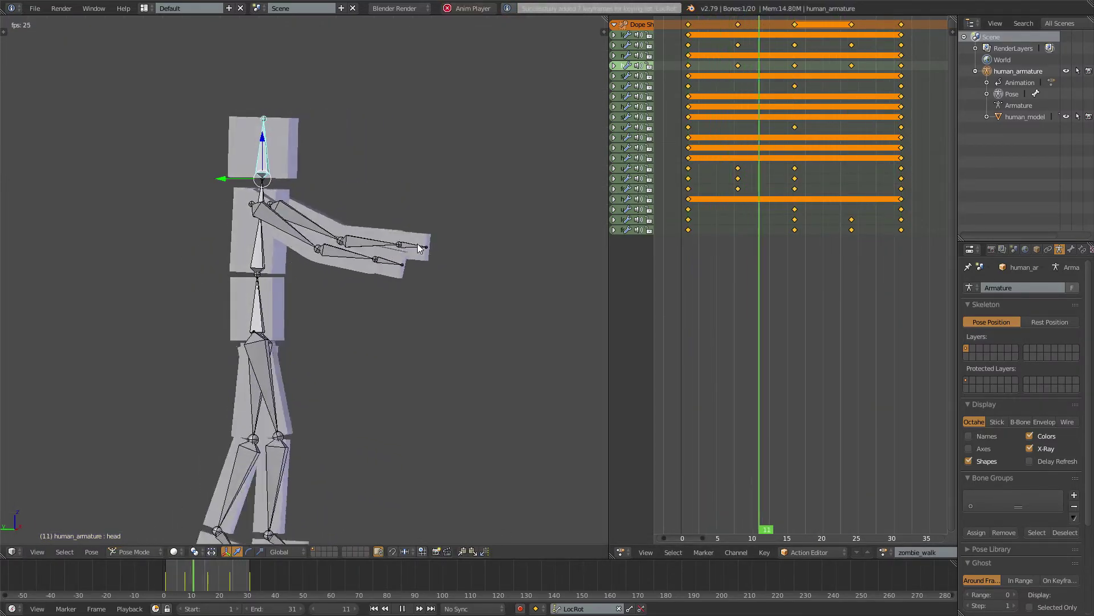
middle_click_drag(418, 249, 279, 262)
scroll(241, 254, "down", 4)
key("alt+a")
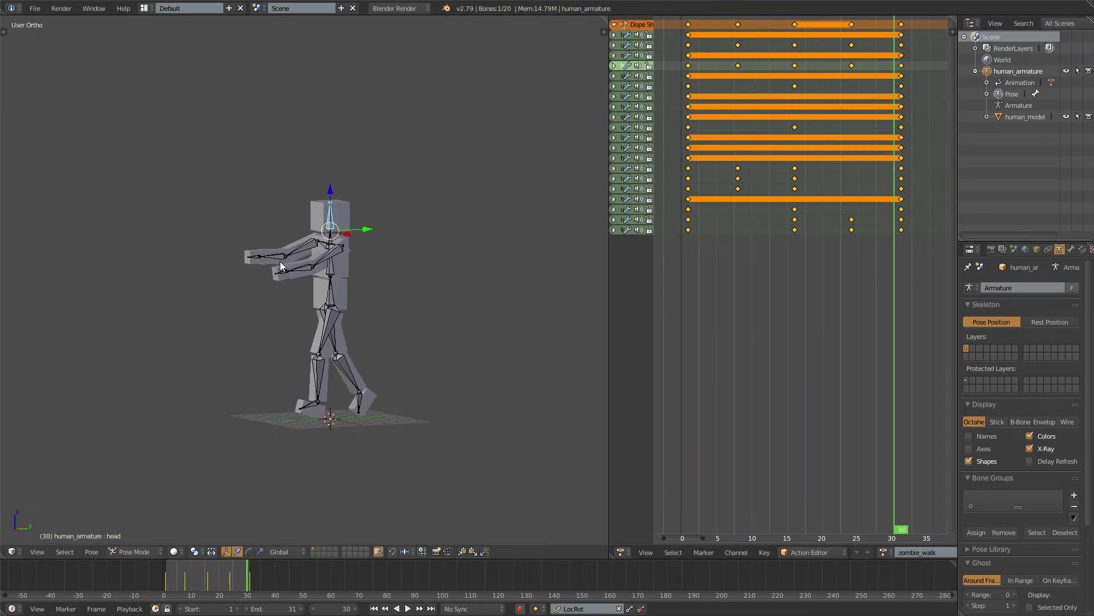
key("KP_1")
scroll(281, 266, "up", 3)
key("alt+a")
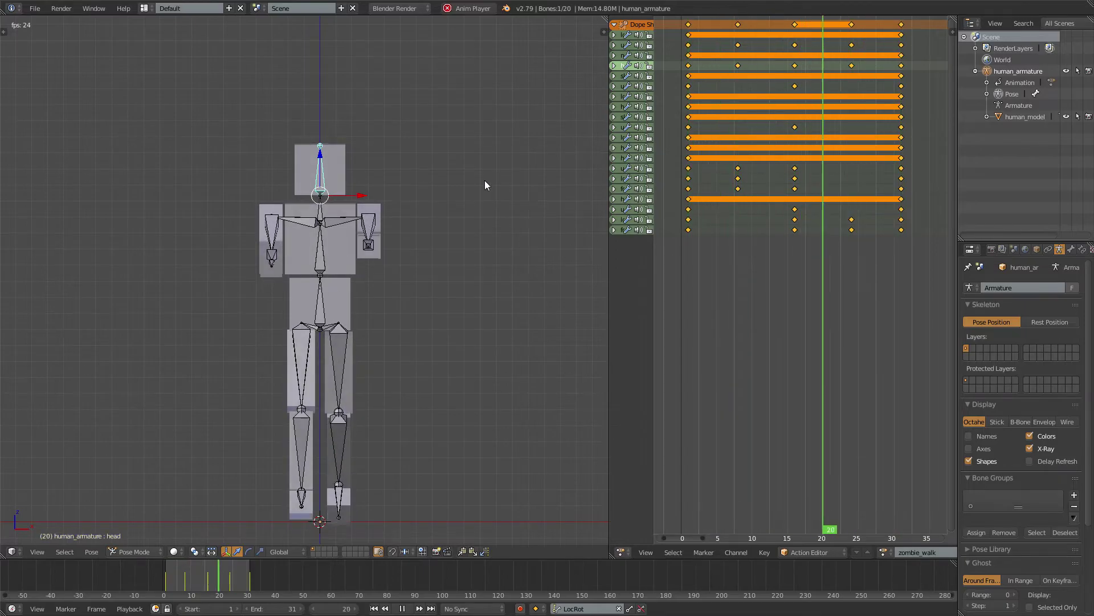
key("alt+a")
- At frame 8, tilt the lower torso sideways by about 1.5° around the global Y axis in the front view
left_click(690, 154)
left_click_drag(690, 154, 740, 148)
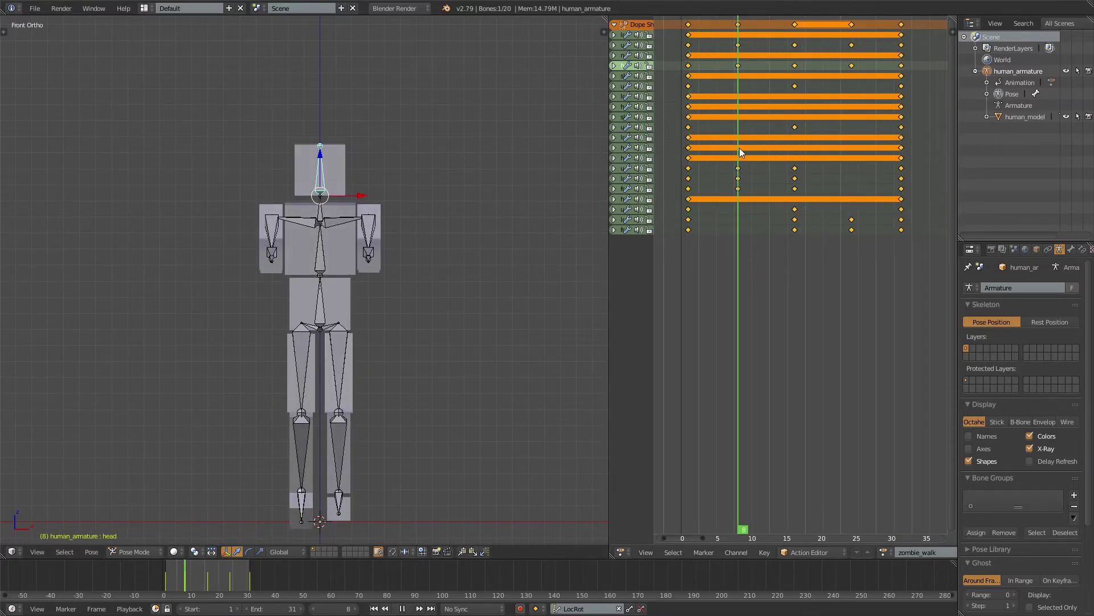
scroll(454, 285, "down", 4, "shift")
middle_click_drag(453, 285, 347, 299)
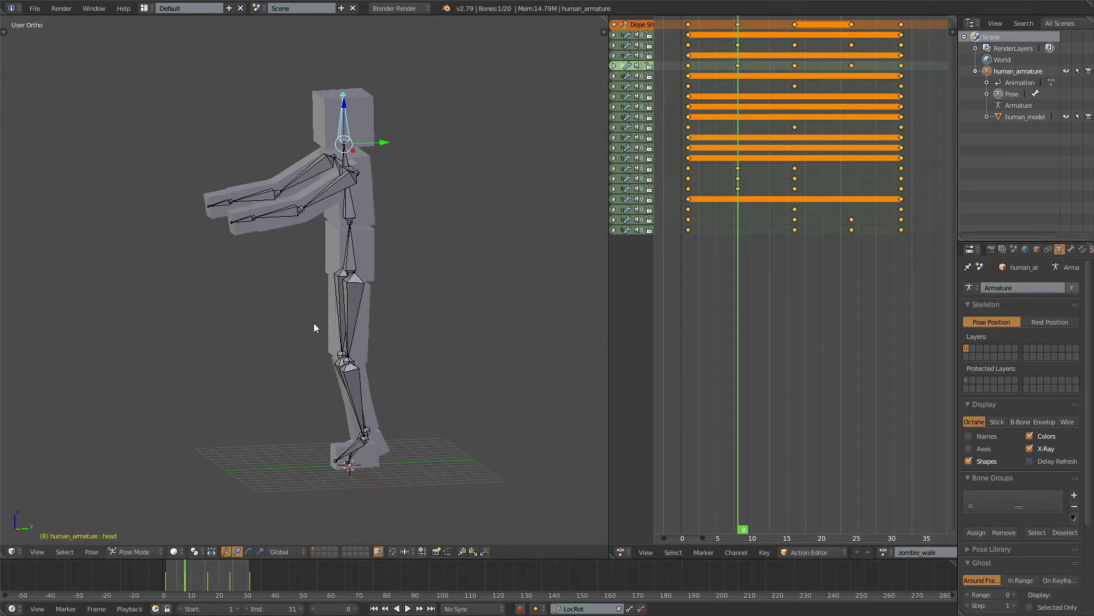
middle_click_drag(409, 315, 395, 275)
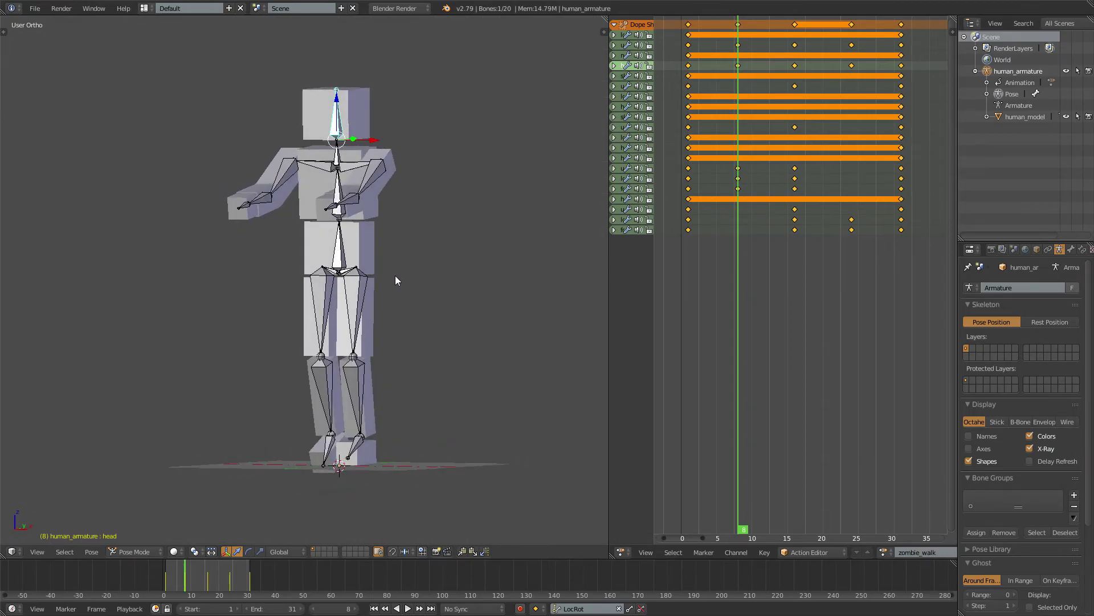
key("KP_1")
right_click(335, 224)
scroll(399, 200, "up", 2)
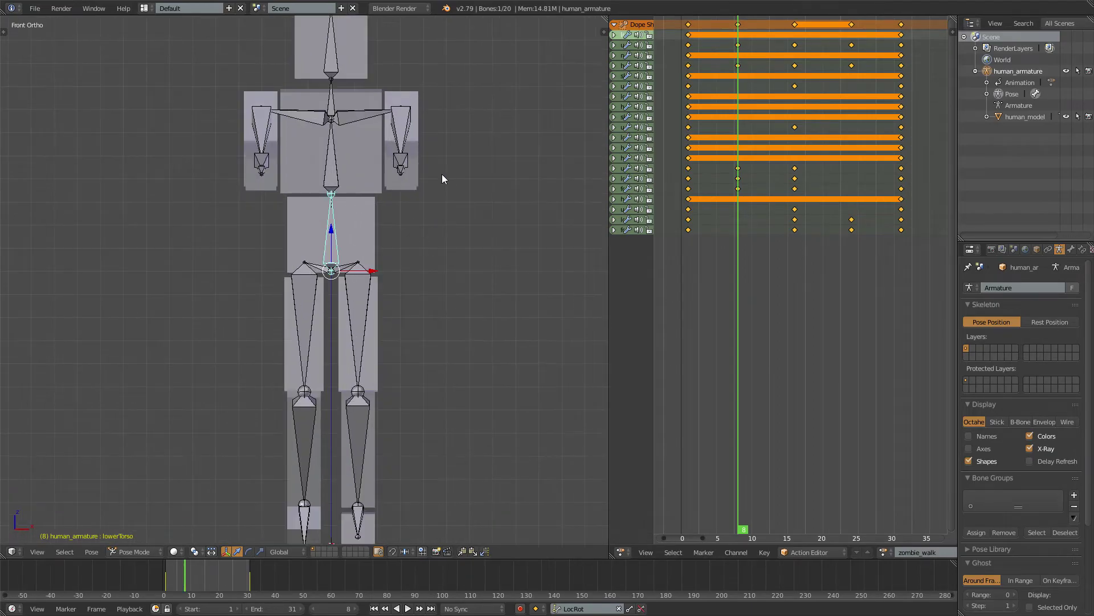
key("r")
key("x")
right_click(447, 174)
key("r")
key("y")
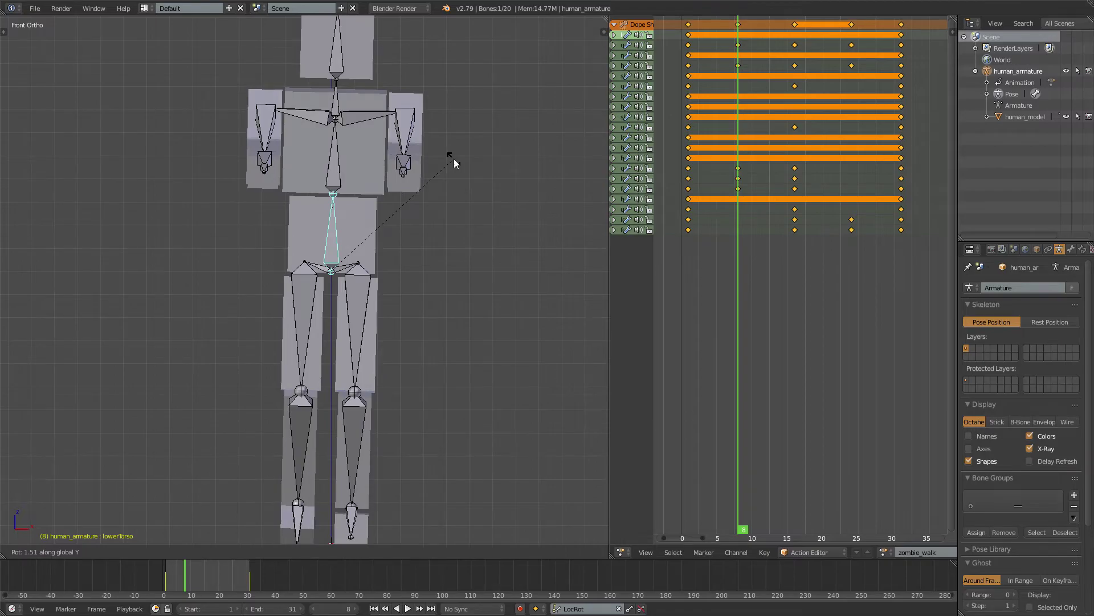
left_click(454, 159)
- Counter-rotate the left upper leg by about 1° around the global Y axis to straighten it at frame 8
middle_click_drag(374, 301, 373, 201, "shift")
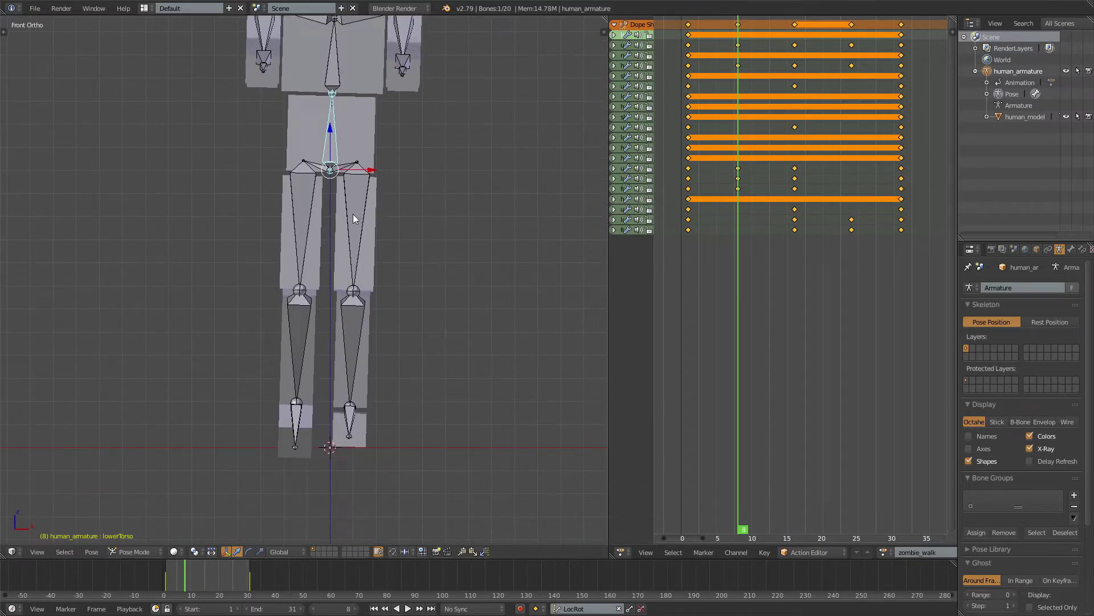
right_click(354, 218)
key("r")
key("y")
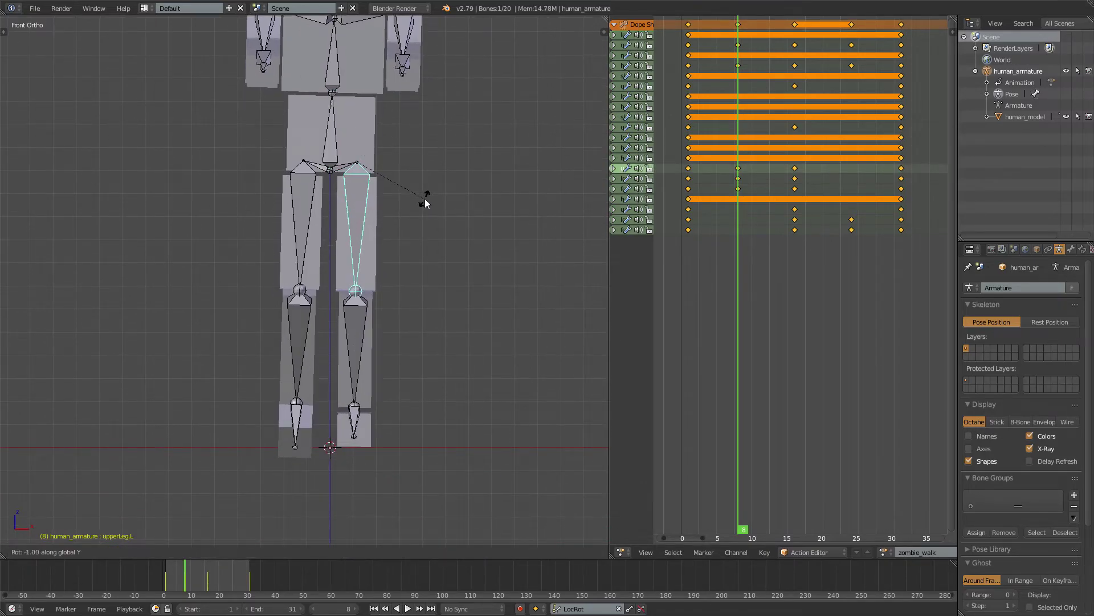
key("Escape")
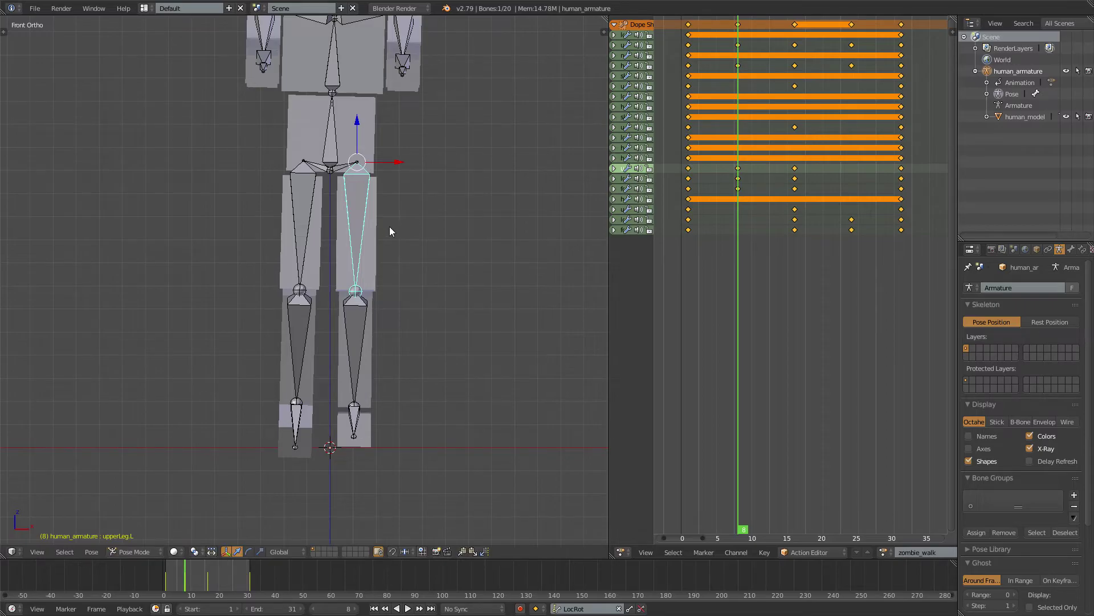
- Tilt the head slightly around the global Y axis at frame 8 to counter the torso's sideways lean
middle_click_drag(402, 114, 429, 245, "shift")
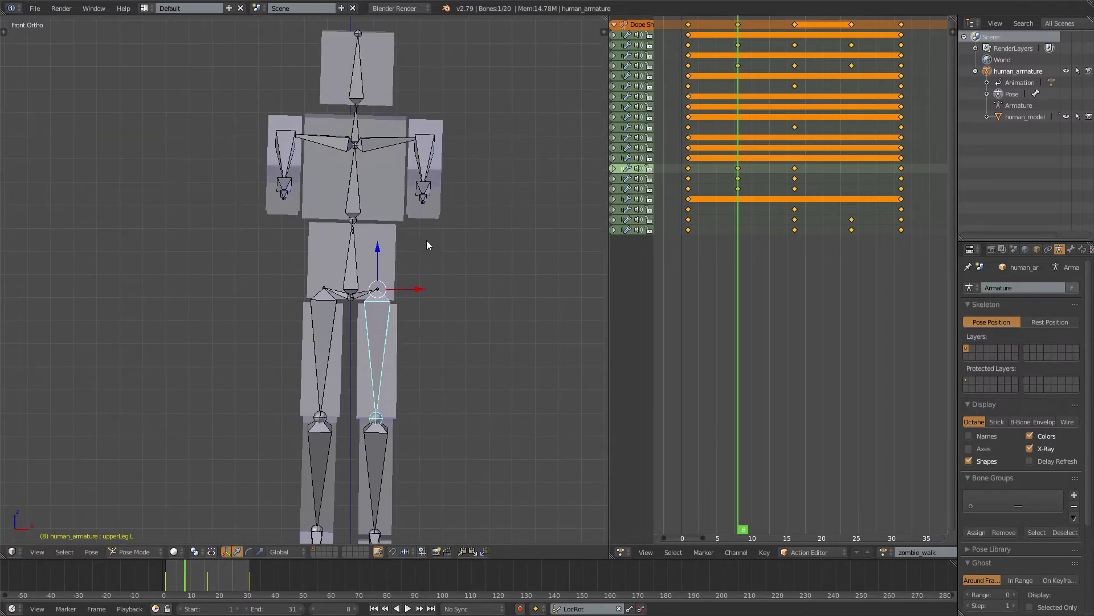
right_click(353, 92)
key("r")
key("y")
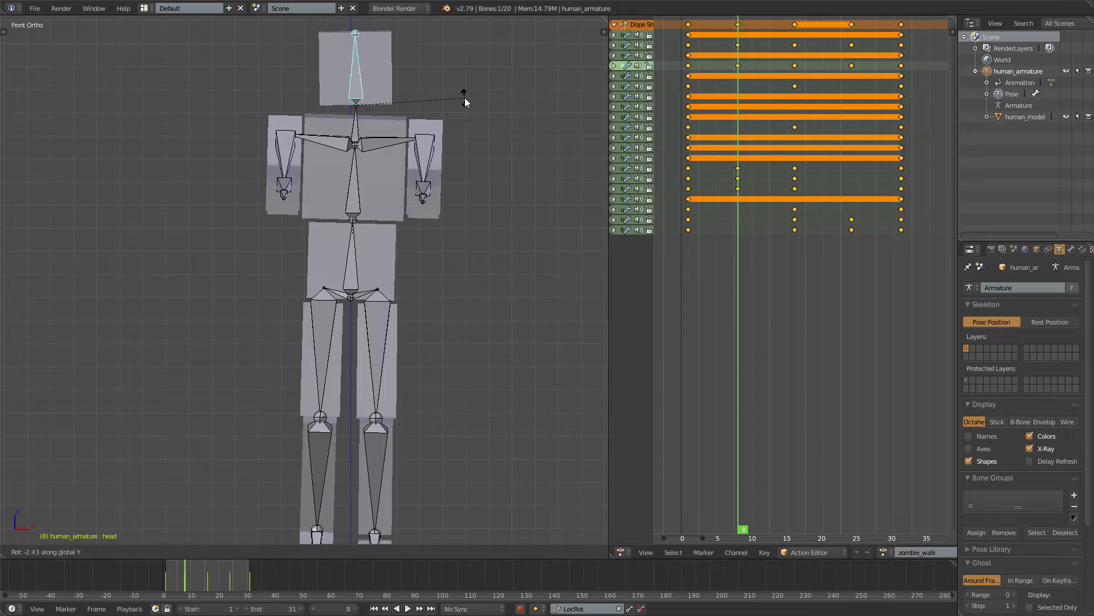
left_click(466, 99)
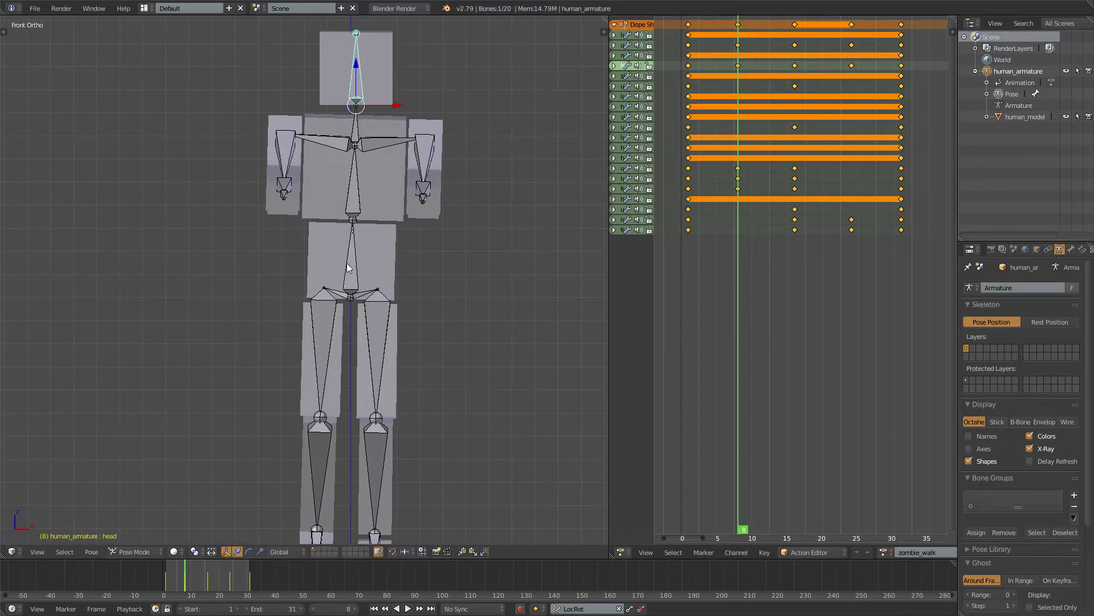
- Keyframe the head, lower torso and left upper leg together at frame 8, and play back from frame 1
right_click(348, 266, "shift")
right_click(391, 327, "shift")
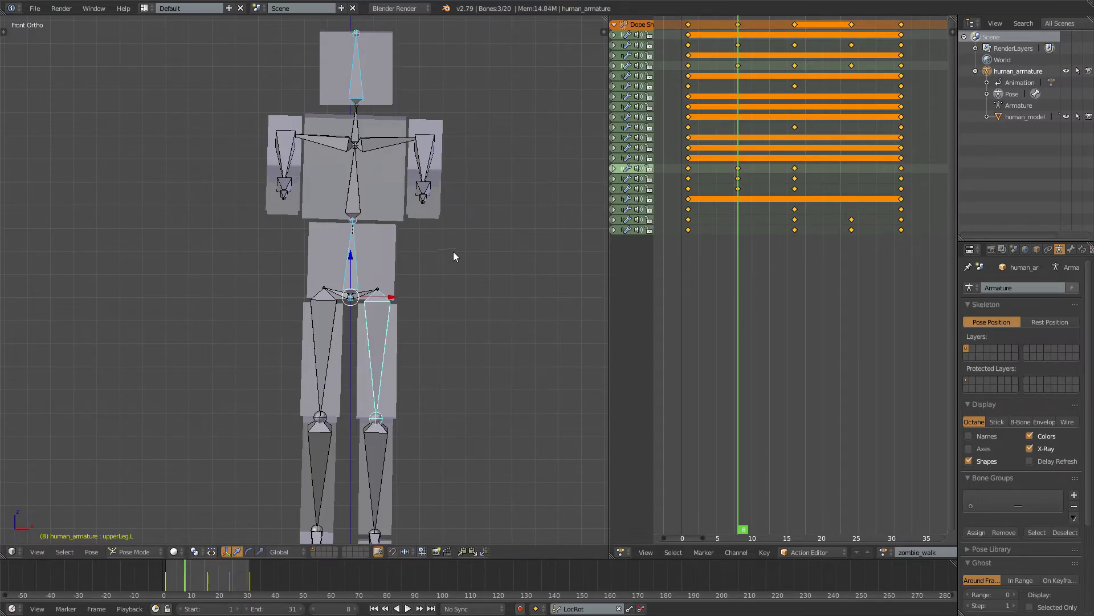
key("i")
key("alt+a")
left_click(688, 154)
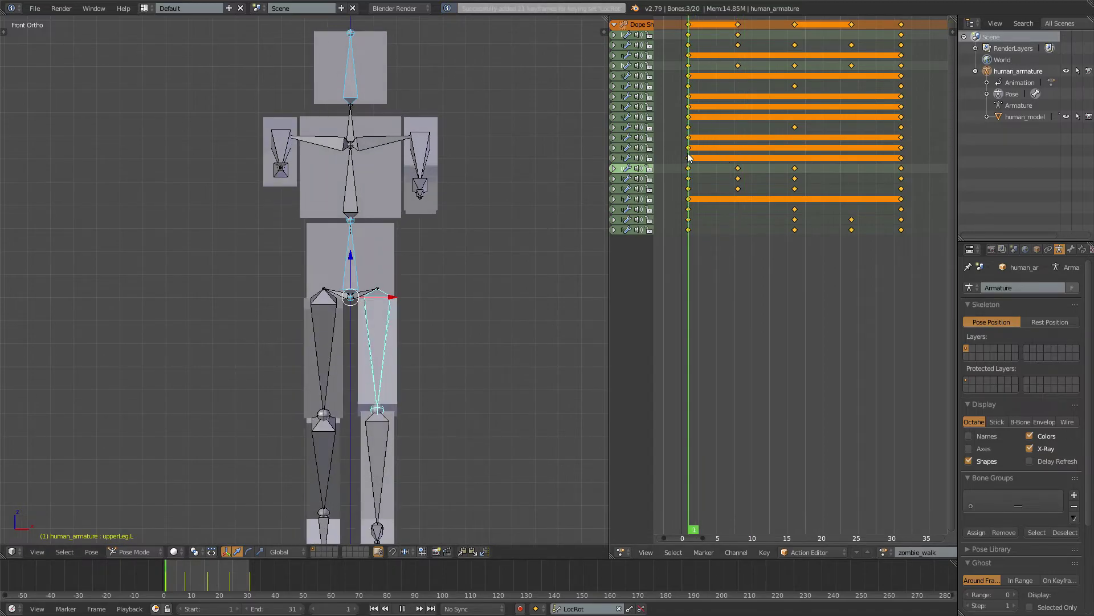
- At frame 24, tilt the lower torso slightly to the opposite side from frame 8 in the front view
left_click_drag(690, 157, 853, 174)
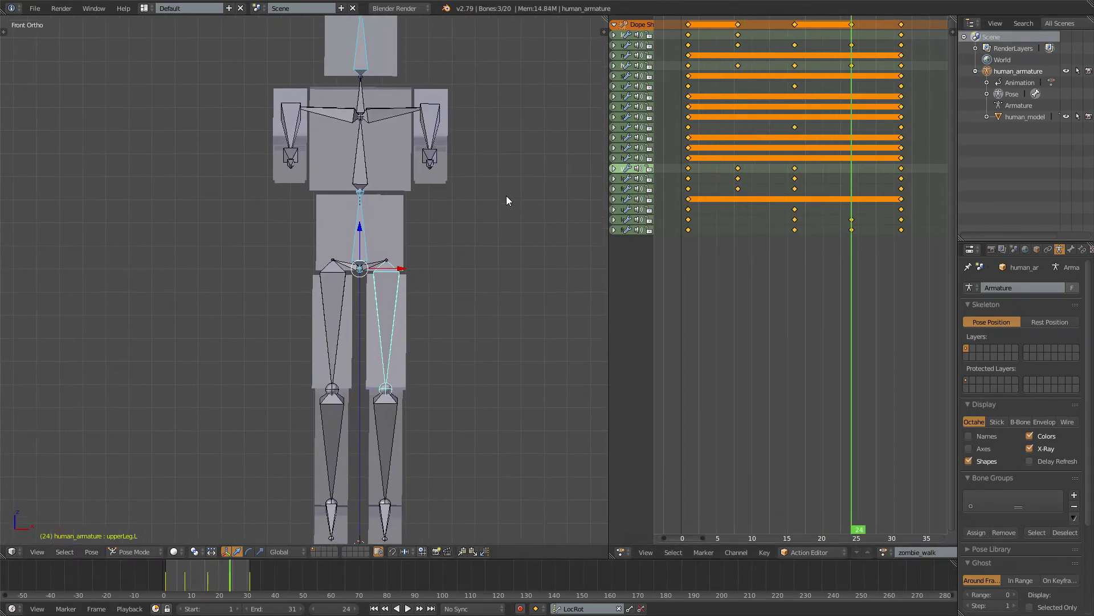
middle_click_drag(397, 240, 399, 259, "shift")
right_click(361, 251)
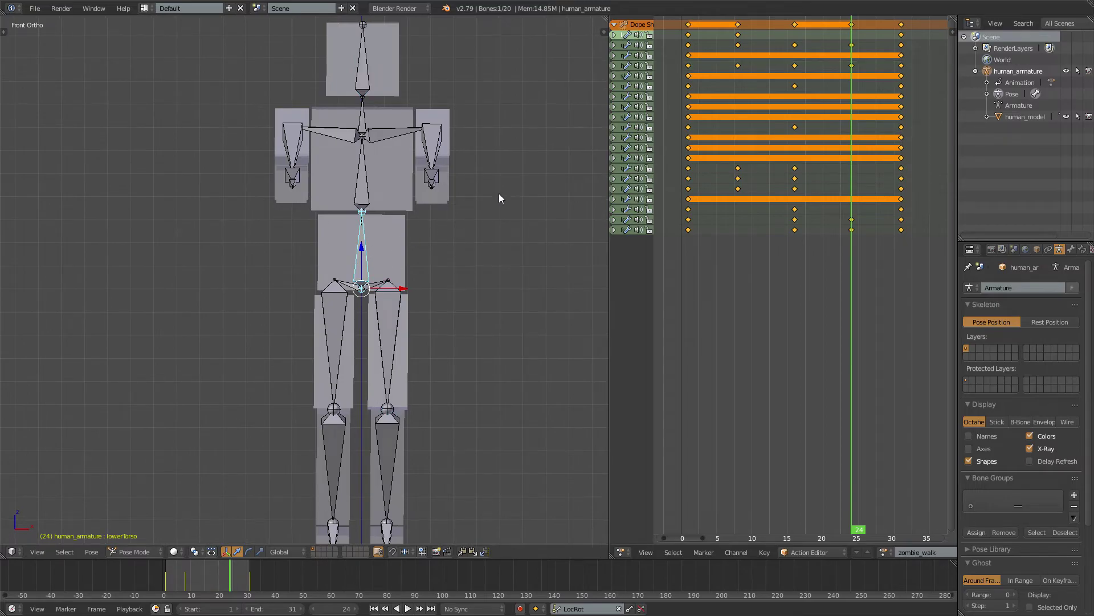
key("r")
left_click(493, 194)
- Rotate the right upper leg by about 2.6° around the global Y axis at frame 24 to counter the torso tilt
right_click(342, 309)
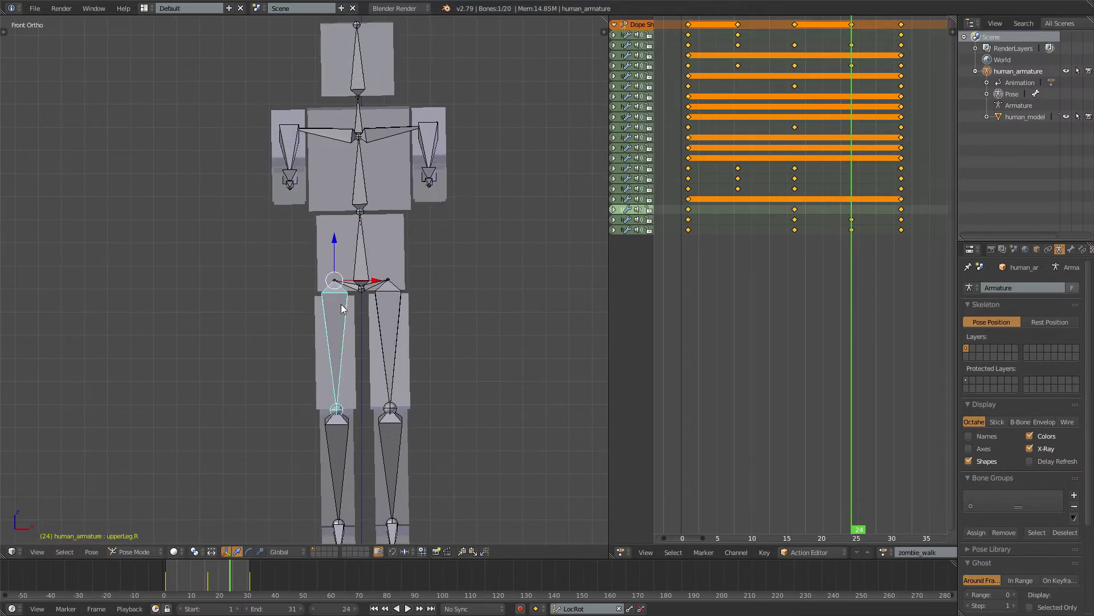
middle_click_drag(342, 304, 362, 258, "shift")
key("r")
key("y")
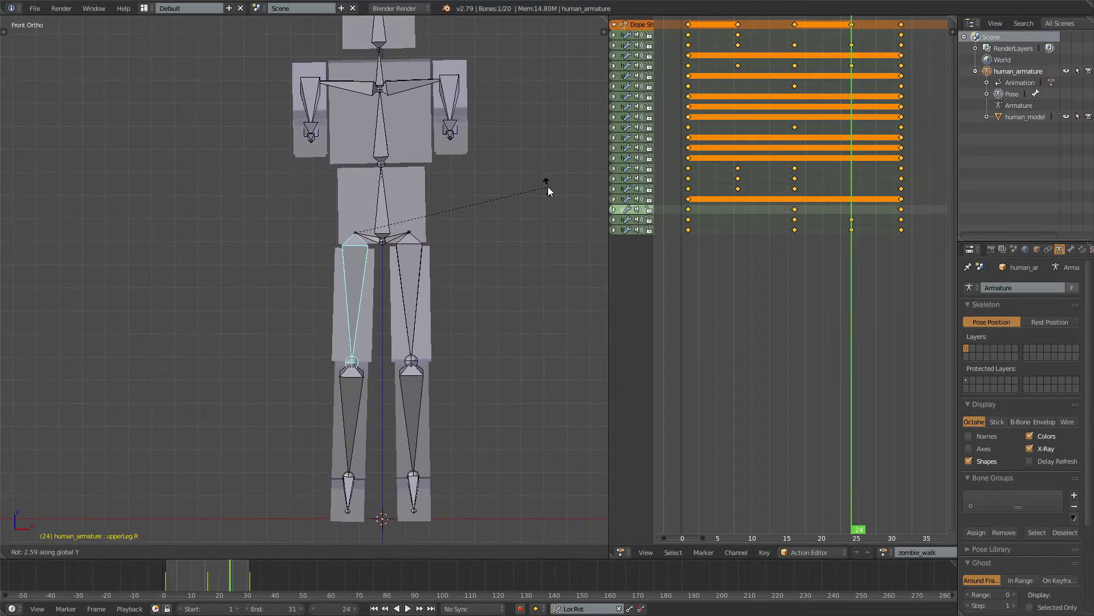
left_click(548, 184)
- Tilt the head slightly at frame 24 in the front view to counter the lower torso's sideways lean
middle_click_drag(465, 172, 462, 206, "shift")
right_click(378, 61)
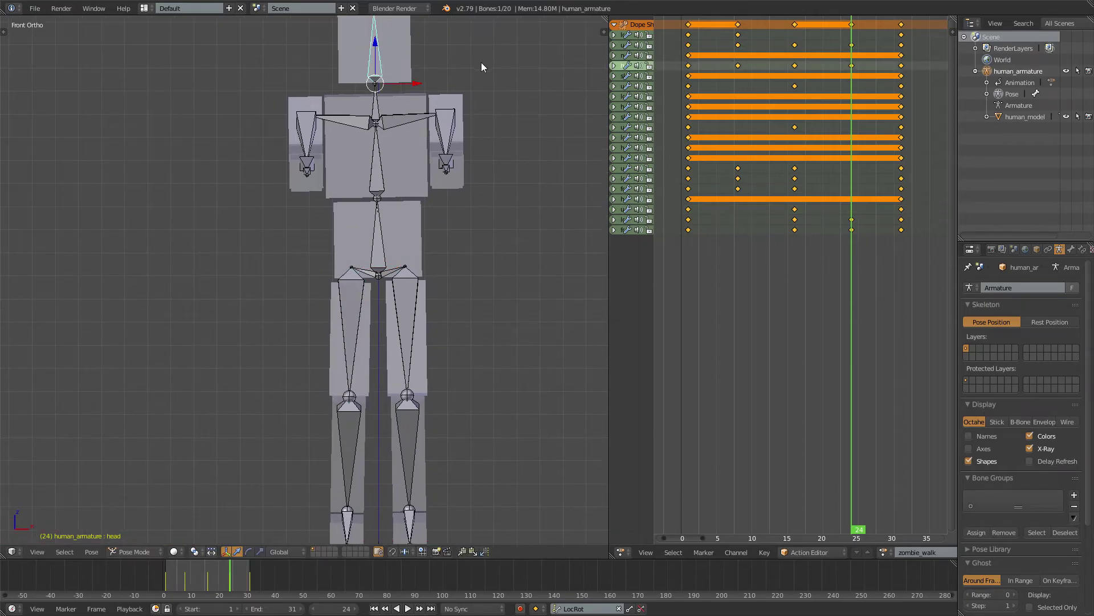
middle_click_drag(482, 67, 490, 114, "shift")
key("r")
left_click(495, 117)
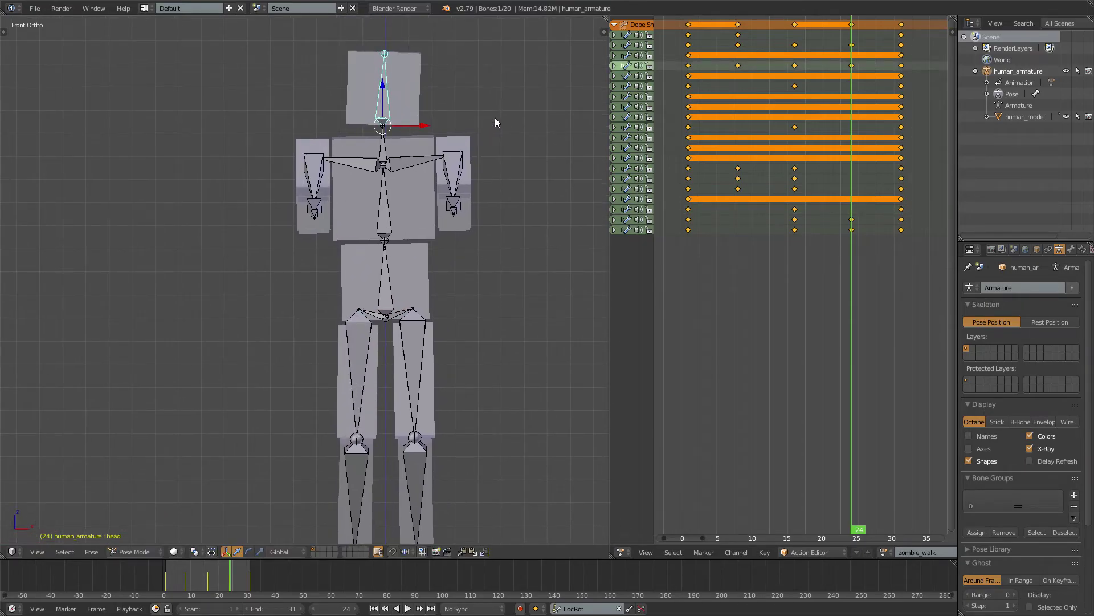
- Keyframe the head, lower torso and right upper leg together at frame 24
right_click(388, 261, "shift")
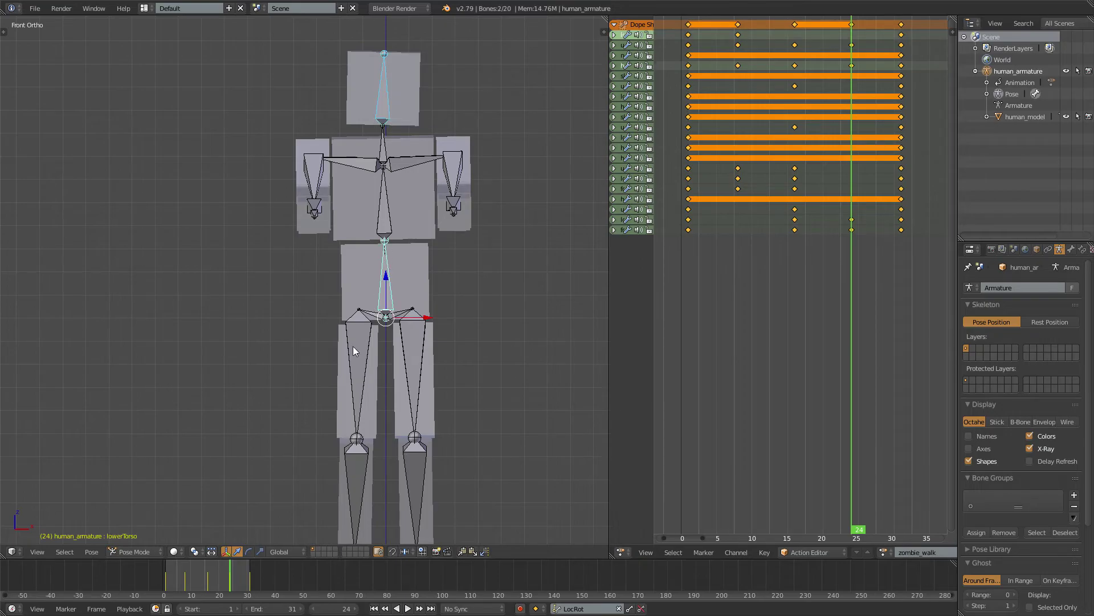
right_click(354, 348, "shift")
key("i")
- Play back the walk from frame 1 and check the body sway from several angled views
key("shift+Left")
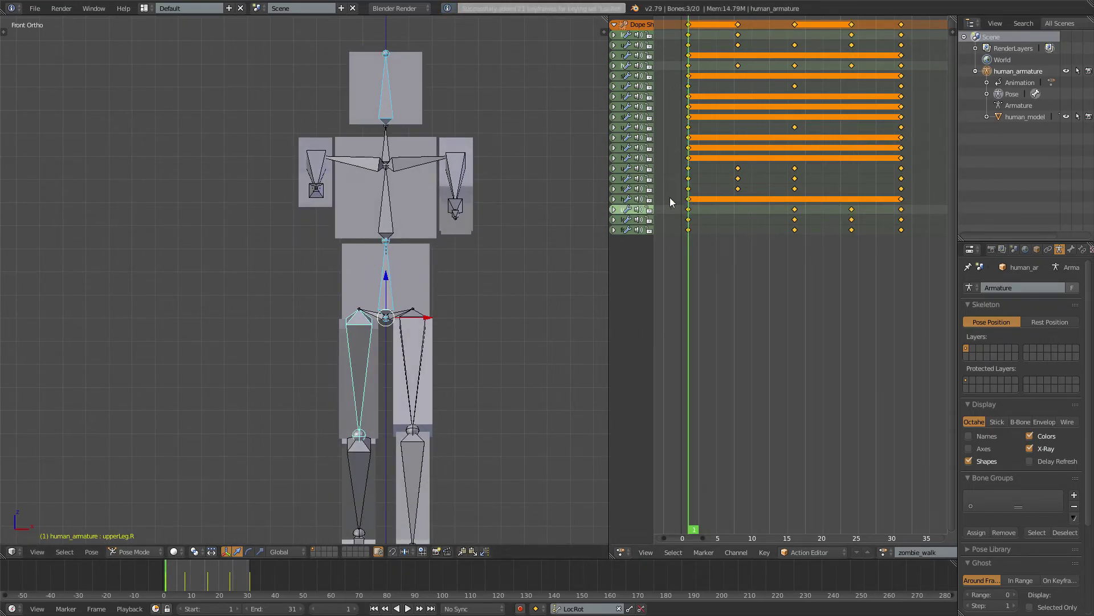
key("alt+a")
middle_click_drag(449, 172, 435, 191)
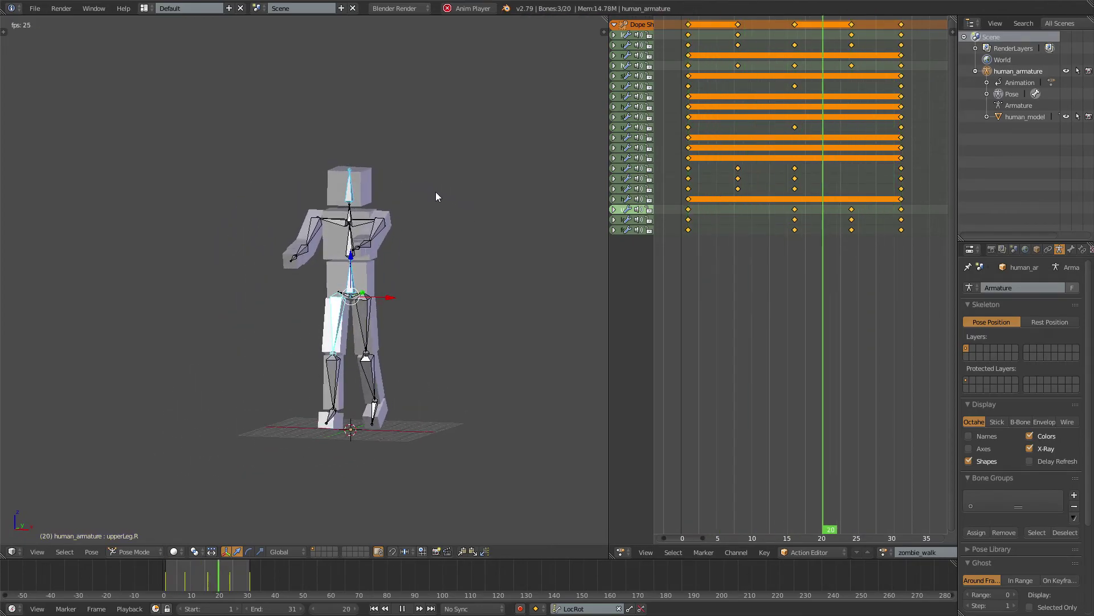
scroll(435, 195, "up", 1)
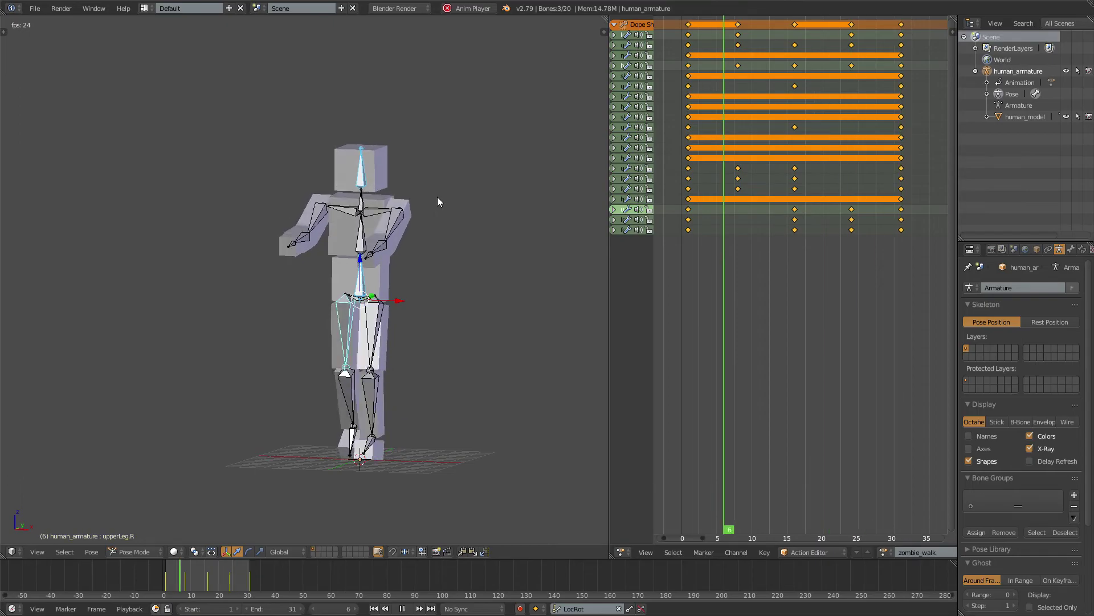
middle_click_drag(436, 197, 324, 227)
key("alt+a")
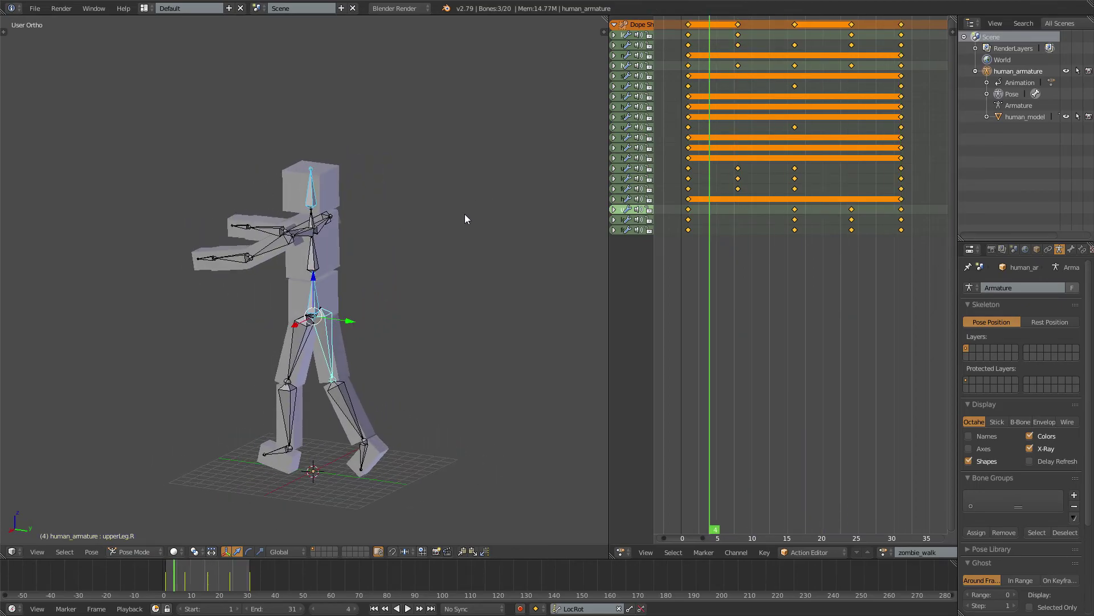
- Save the current file over the existing one and export the walk animation as fps_human_walk.fbx in the HUMAN folder
key("ctrl+s")
left_click(328, 218)
left_click(34, 8)
mouse_move(61, 235)
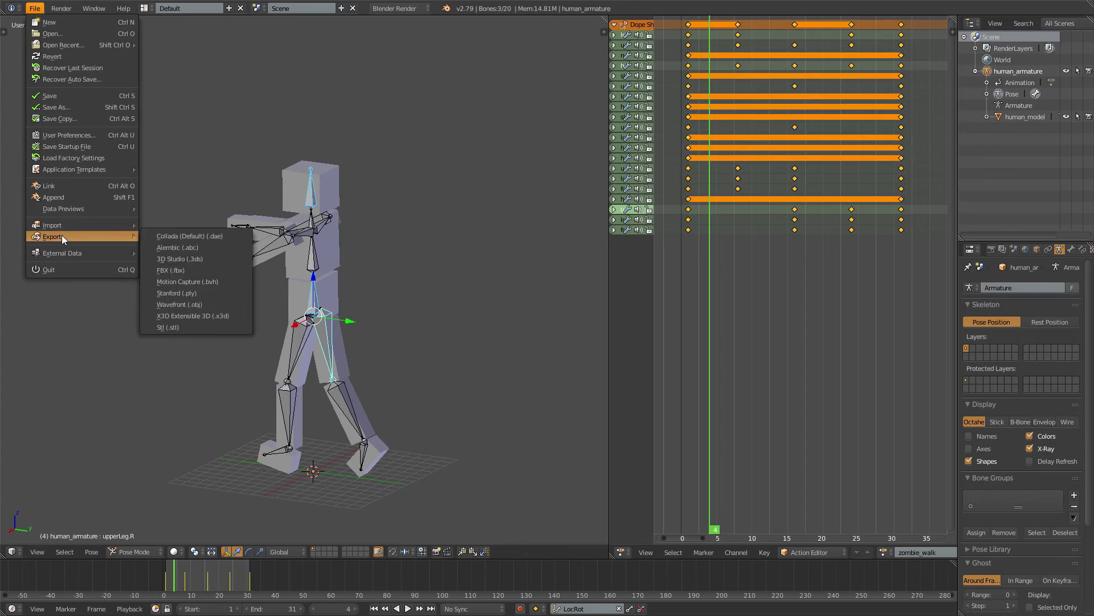
left_click(182, 280)
left_click(190, 52)
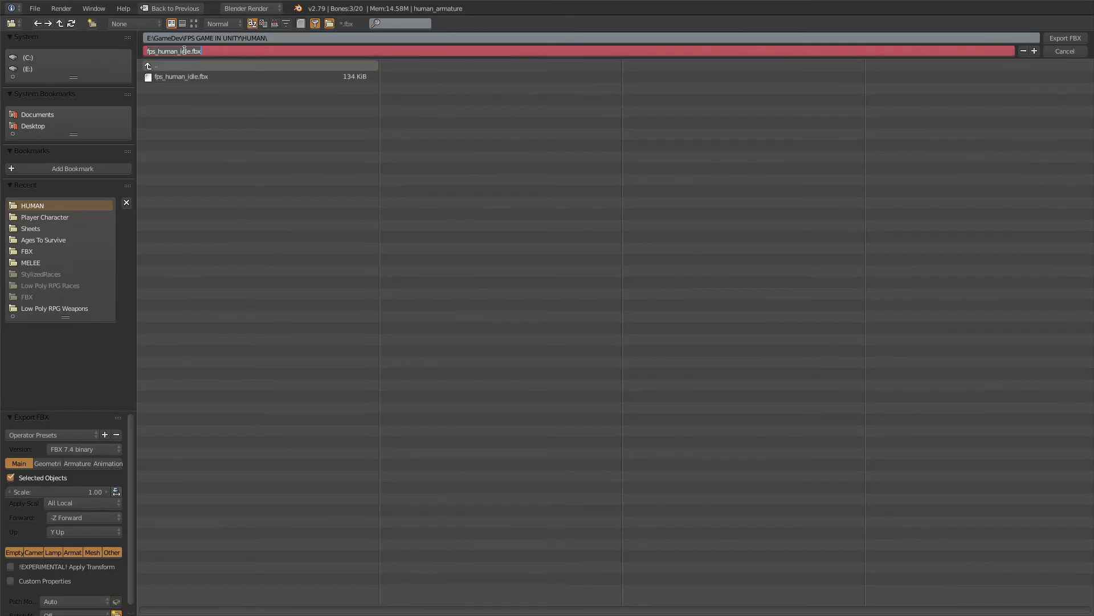
key("BackSpace")
type("walk")
key("Return")
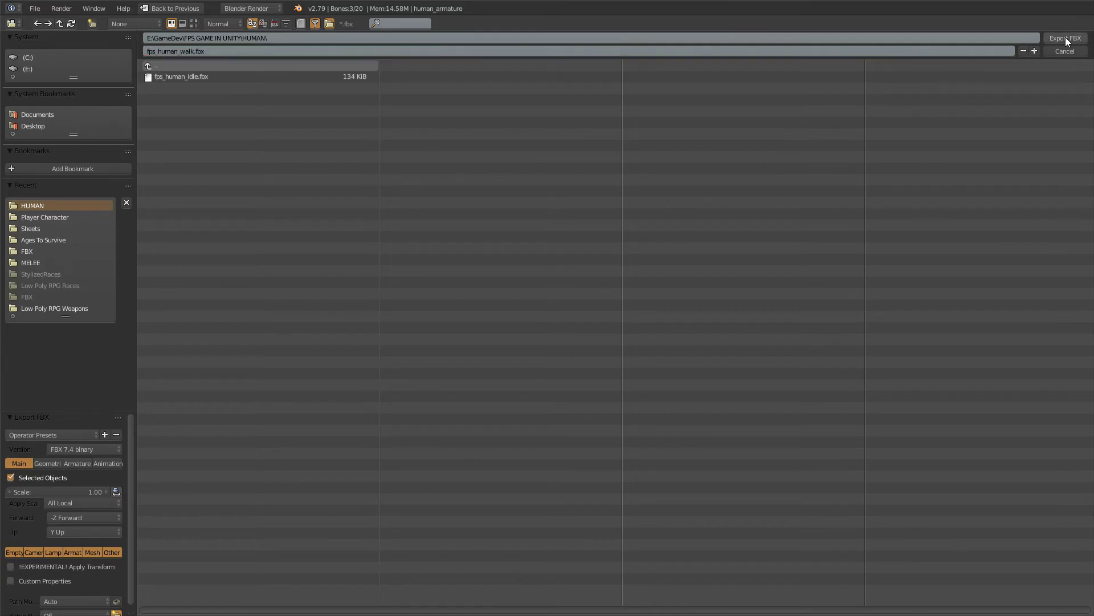
left_click(1065, 38)
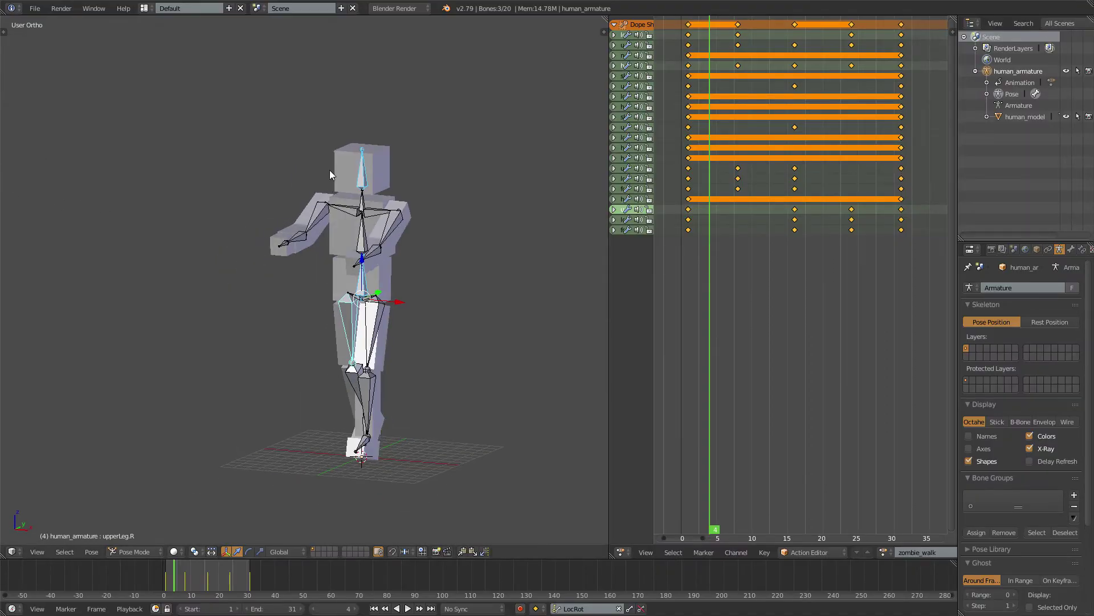
- Deselect all bones and play back the zombie_walk action from frame 0, examining it from opposite side angles
key("a")
middle_click_drag(374, 186, 449, 187)
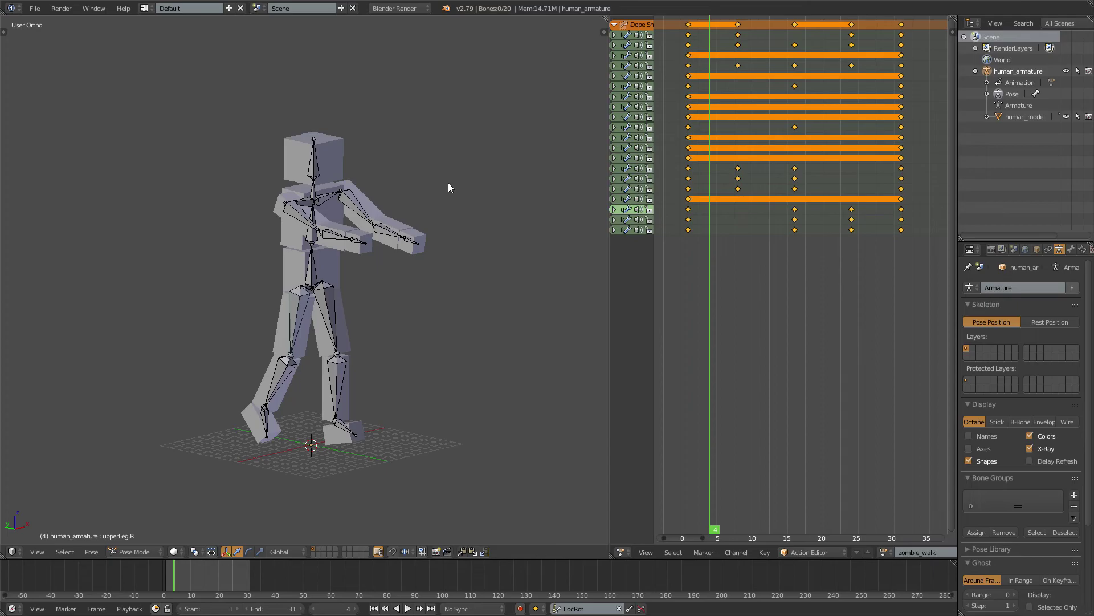
key("alt+a")
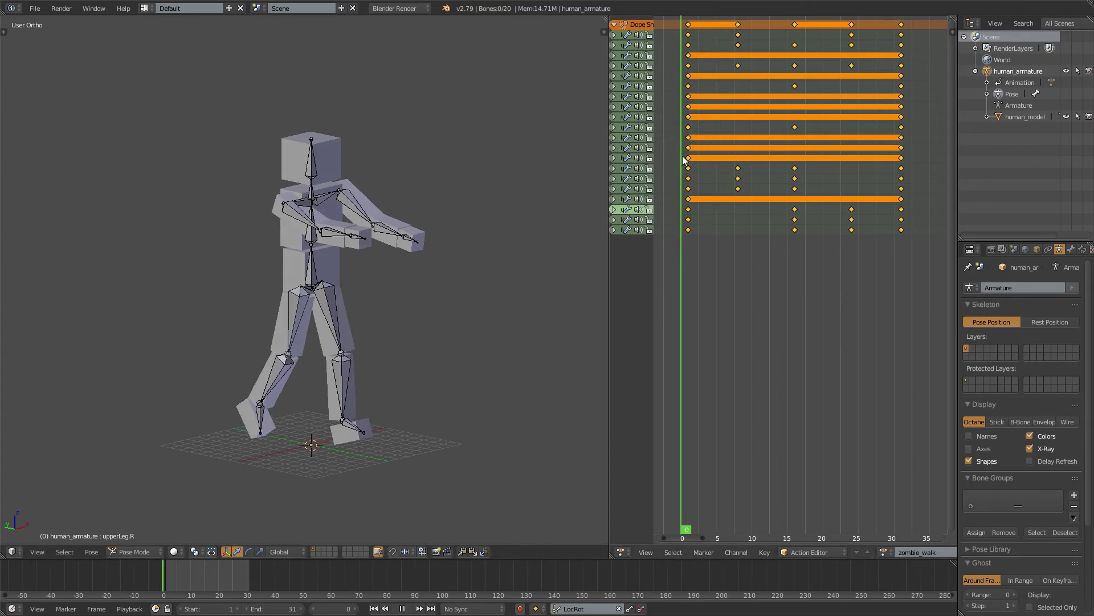
middle_click_drag(385, 156, 242, 158)
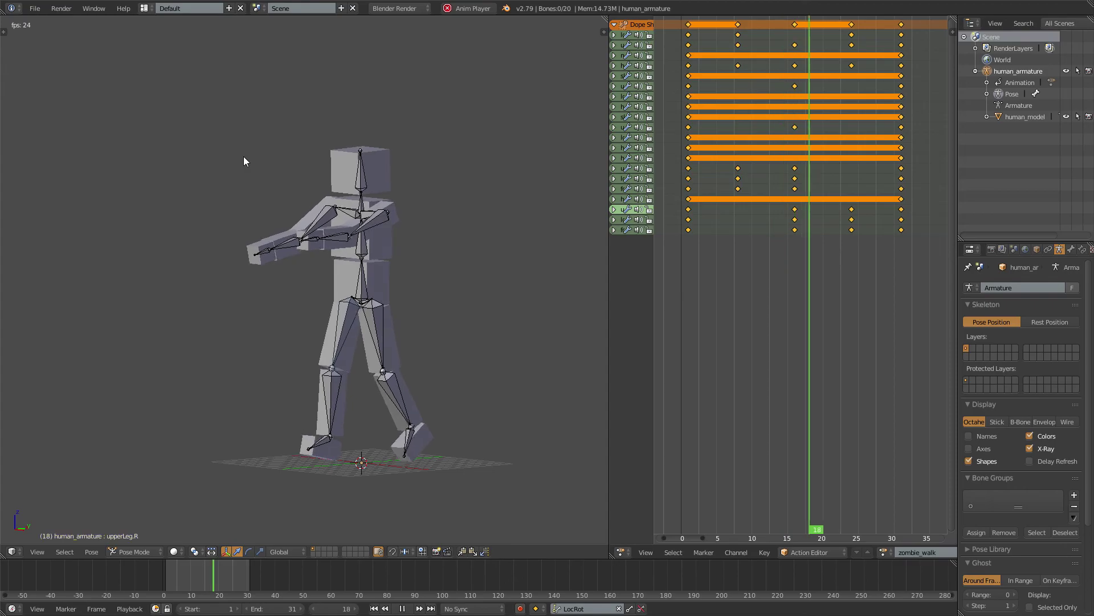